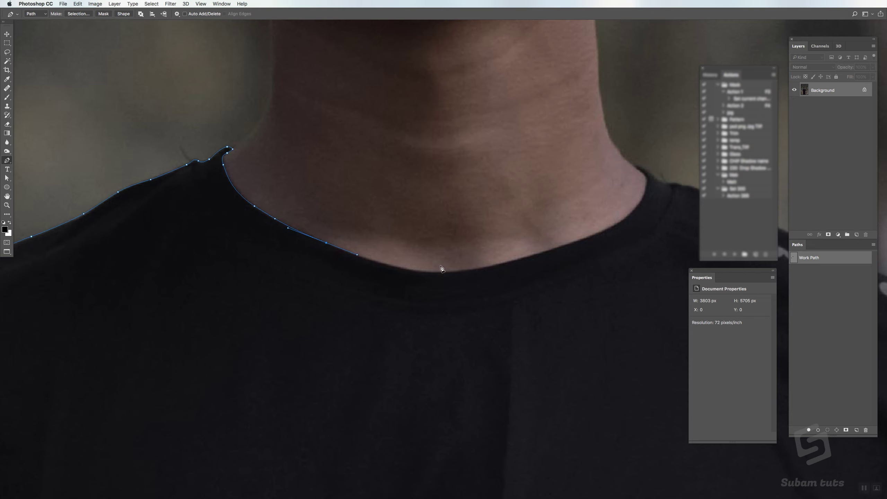
# - Extend the pen path along the shirt's neckline and over the collar edge at the shoulder with the ENERGY text
pyautogui.moveTo(437, 272); pyautogui.dragTo(471, 273)
pyautogui.moveTo(538, 257); pyautogui.dragTo(406, 280)
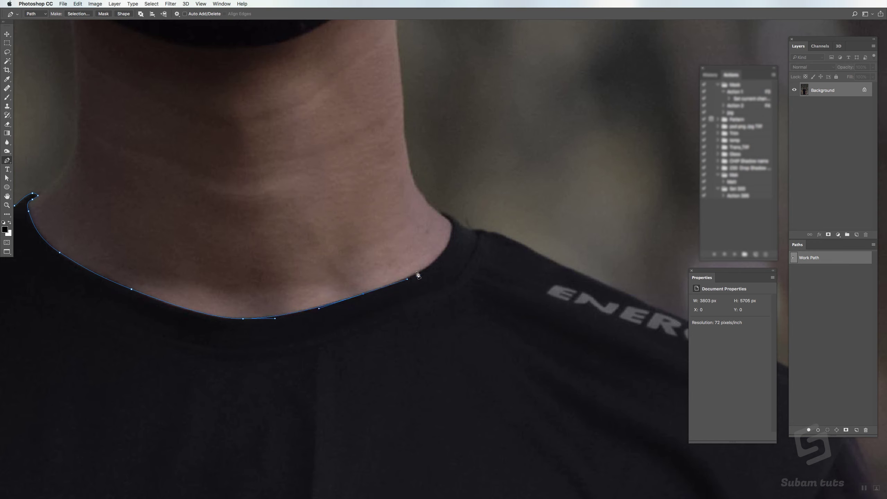
pyautogui.moveTo(435, 259)
pyautogui.mouseDown()
pyautogui.moveTo(451, 242)
pyautogui.moveTo(442, 249)
pyautogui.mouseUp()
pyautogui.press('super+z')
pyautogui.moveTo(437, 261); pyautogui.dragTo(449, 216)
pyautogui.press('super+z')
pyautogui.click(442, 214)
pyautogui.moveTo(449, 215); pyautogui.dragTo(477, 229)
pyautogui.moveTo(488, 232); pyautogui.dragTo(494, 232)
# - Trace the path along the shoulder above the ENERGY text to the start of the sleeve
pyautogui.moveTo(591, 251); pyautogui.dragTo(369, 219)
pyautogui.moveTo(307, 216); pyautogui.dragTo(313, 219)
pyautogui.moveTo(361, 242); pyautogui.dragTo(378, 250)
pyautogui.moveTo(446, 280); pyautogui.dragTo(296, 219)
pyautogui.moveTo(298, 220); pyautogui.dragTo(307, 225)
pyautogui.moveTo(401, 265); pyautogui.dragTo(396, 230)
pyautogui.moveTo(419, 261); pyautogui.dragTo(431, 286)
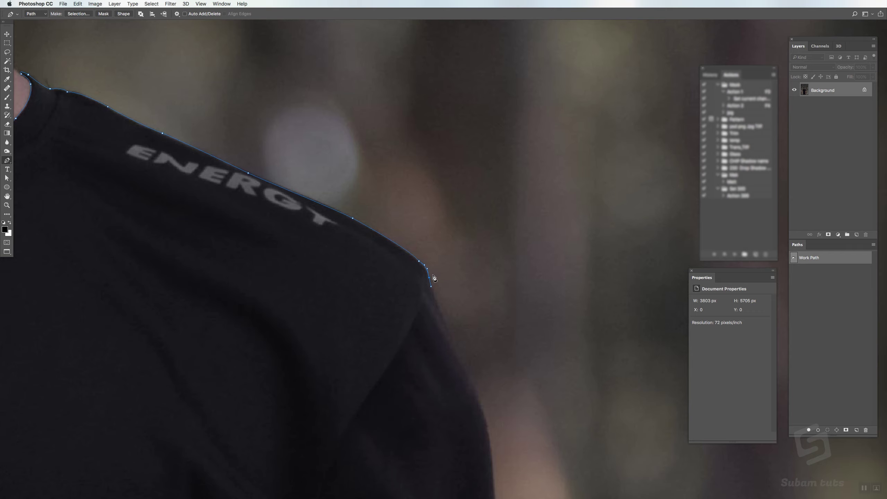
# - Trace the path down the outer edge of the sleeve below the ENERGY text to its cuff
pyautogui.moveTo(463, 364); pyautogui.dragTo(469, 384)
pyautogui.moveTo(488, 447); pyautogui.dragTo(480, 376)
pyautogui.moveTo(488, 423); pyautogui.dragTo(468, 283)
pyautogui.moveTo(467, 339); pyautogui.dragTo(468, 357)
pyautogui.moveTo(471, 432); pyautogui.dragTo(464, 325)
pyautogui.moveTo(464, 385); pyautogui.dragTo(469, 436)
pyautogui.moveTo(472, 453); pyautogui.dragTo(464, 371)
# - Trace the path along the sleeve's hem across the arm to the armpit
pyautogui.moveTo(430, 372); pyautogui.dragTo(390, 372)
pyautogui.press('super+z')
pyautogui.moveTo(308, 353); pyautogui.dragTo(435, 368)
pyautogui.moveTo(416, 351); pyautogui.dragTo(477, 377)
pyautogui.moveTo(472, 375); pyautogui.dragTo(460, 367)
# - Duplicate the Background layer, set the copy to Screen blending and brighten its midtones with Levels
pyautogui.moveTo(846, 92); pyautogui.dragTo(854, 236)
pyautogui.press('v')
pyautogui.hotkey('alt', 'shift', 's')
pyautogui.press('super+l')
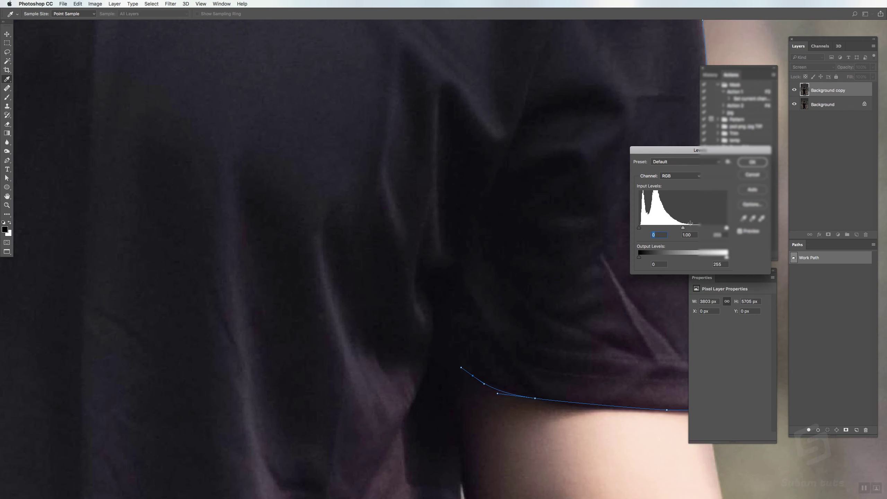
pyautogui.moveTo(683, 228); pyautogui.dragTo(669, 229)
pyautogui.press('Return')
# - Set the Background copy's opacity to 10% and trace the pen path from the armpit down the shirt's side
pyautogui.press('p')
pyautogui.moveTo(457, 370); pyautogui.dragTo(450, 242)
pyautogui.click(455, 343)
pyautogui.moveTo(454, 416); pyautogui.dragTo(448, 301)
pyautogui.press('1')
pyautogui.moveTo(448, 352); pyautogui.dragTo(448, 186)
pyautogui.moveTo(441, 333); pyautogui.dragTo(442, 335)
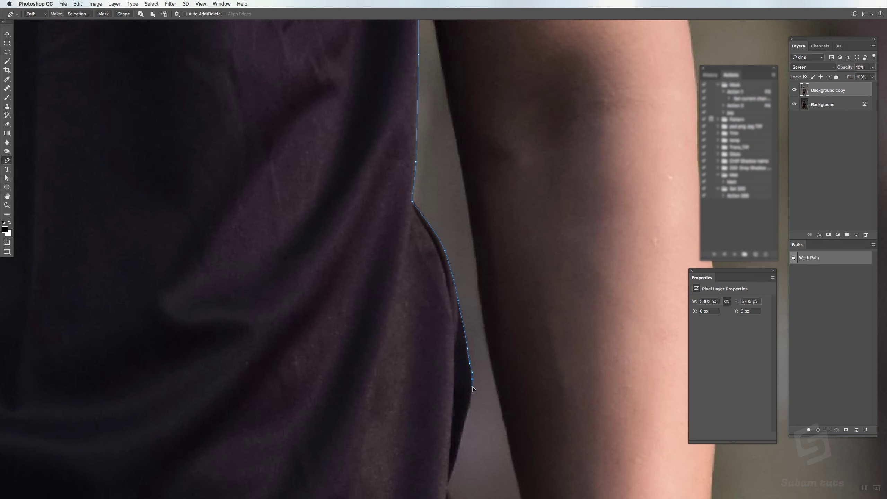
pyautogui.press('1')
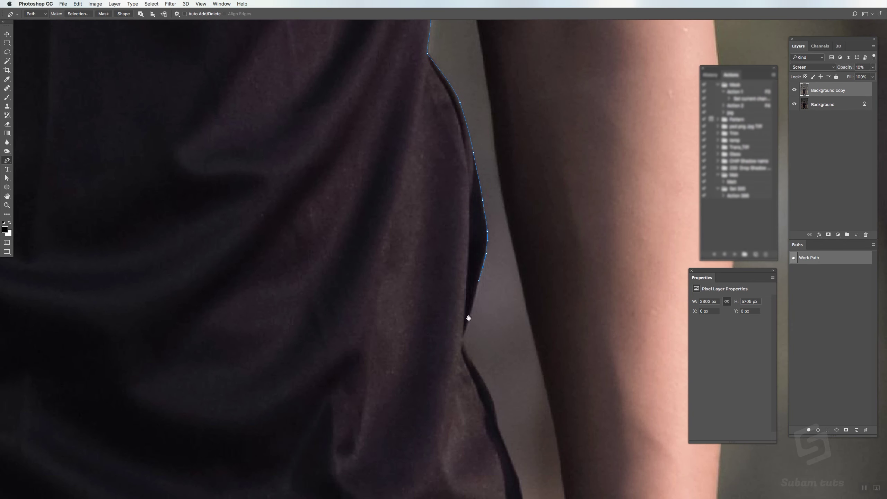
# - Continue the path around the folds of the shirt's lower side until it reaches the wrist
pyautogui.moveTo(481, 375); pyautogui.dragTo(486, 385)
pyautogui.moveTo(488, 388); pyautogui.dragTo(461, 293)
pyautogui.moveTo(469, 317); pyautogui.dragTo(496, 400)
pyautogui.moveTo(498, 402); pyautogui.dragTo(462, 280)
pyautogui.moveTo(469, 306); pyautogui.dragTo(483, 355)
pyautogui.click(473, 410)
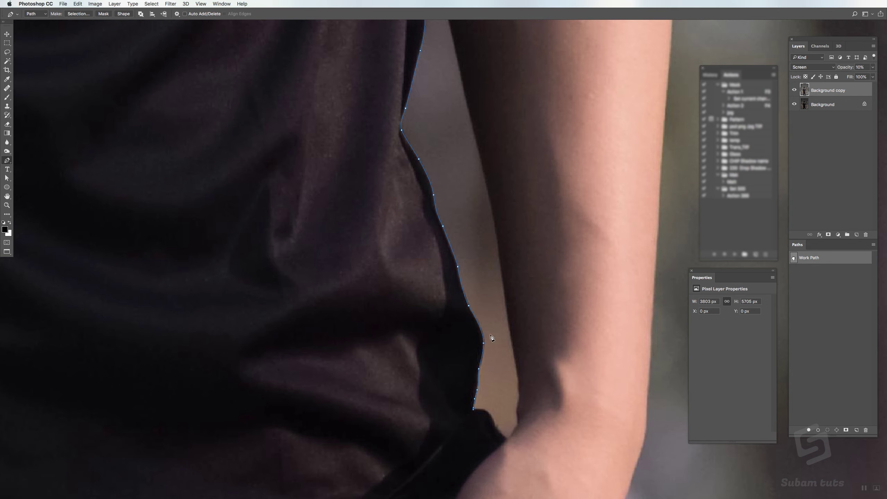
pyautogui.moveTo(501, 391); pyautogui.dragTo(487, 299)
pyautogui.moveTo(480, 328); pyautogui.dragTo(485, 342)
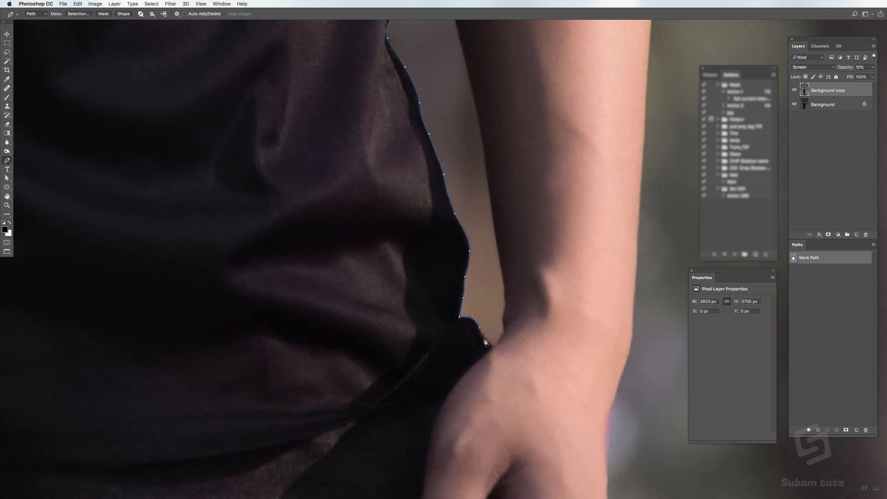
# - Try to trace the path from the wrist along the thumb and around its tip
pyautogui.moveTo(479, 382); pyautogui.dragTo(528, 257)
pyautogui.moveTo(505, 256); pyautogui.dragTo(495, 271)
pyautogui.moveTo(478, 318); pyautogui.dragTo(476, 332)
pyautogui.moveTo(471, 369); pyautogui.dragTo(486, 274)
pyautogui.moveTo(481, 283); pyautogui.dragTo(470, 346)
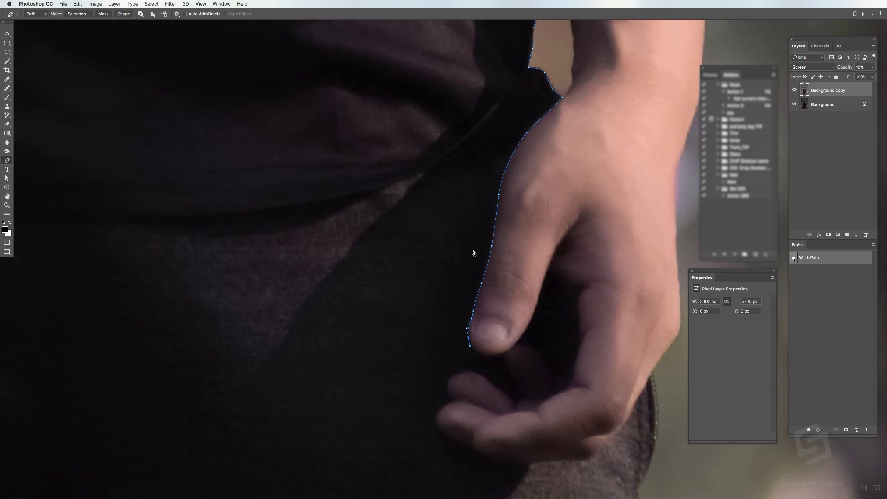
pyautogui.moveTo(503, 351); pyautogui.dragTo(530, 343)
pyautogui.keyDown('alt'); pyautogui.click(504, 352); pyautogui.keyUp('alt')
pyautogui.moveTo(514, 378); pyautogui.dragTo(554, 247)
pyautogui.click(532, 399)
# - Undo the path points placed along the thumb, back to the wrist
pyautogui.press('z')
pyautogui.press('alt+super+z')
pyautogui.press('alt+super+z')
pyautogui.press('alt+super+z')
pyautogui.press('alt+super+z')
pyautogui.press('alt+super+z')
pyautogui.press('alt+super+z')
pyautogui.press('alt+super+z')
pyautogui.press('alt+super+z')
pyautogui.press('alt+super+z')
pyautogui.press('alt+super+z')
pyautogui.press('alt+super+z')
pyautogui.press('alt+super+z')
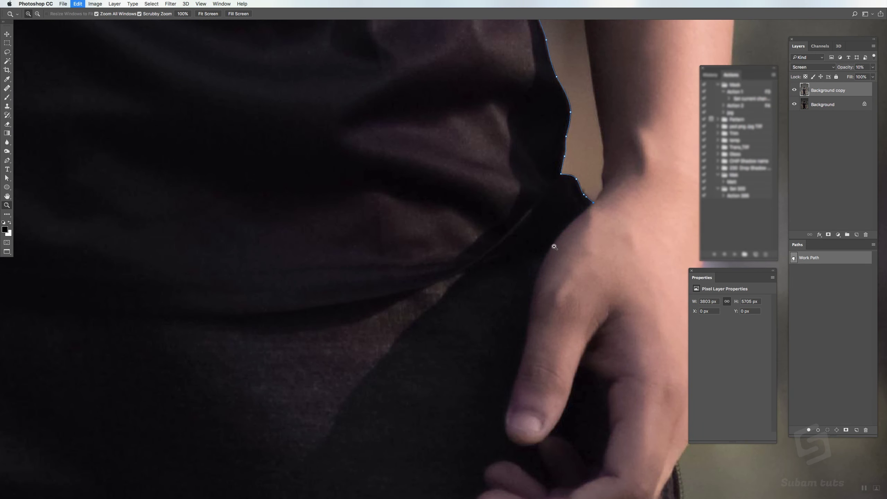
# - Set the Background copy's opacity to 90% and trace the path along the shirt's bottom hem to the other hand
pyautogui.press('p')
pyautogui.press('9')
pyautogui.click(554, 243)
pyautogui.moveTo(484, 268); pyautogui.dragTo(451, 275)
pyautogui.moveTo(361, 302); pyautogui.dragTo(316, 310)
pyautogui.moveTo(133, 320); pyautogui.dragTo(328, 285)
pyautogui.moveTo(314, 290); pyautogui.dragTo(560, 328)
pyautogui.moveTo(368, 301); pyautogui.dragTo(541, 311)
pyautogui.moveTo(317, 298); pyautogui.dragTo(294, 296)
pyautogui.keyDown('alt'); pyautogui.click(317, 298); pyautogui.keyUp('alt')
# - Trace the path along the second hand's thumb and up the lower side of the shirt
pyautogui.moveTo(341, 344); pyautogui.dragTo(406, 439)
pyautogui.moveTo(359, 356); pyautogui.dragTo(353, 343)
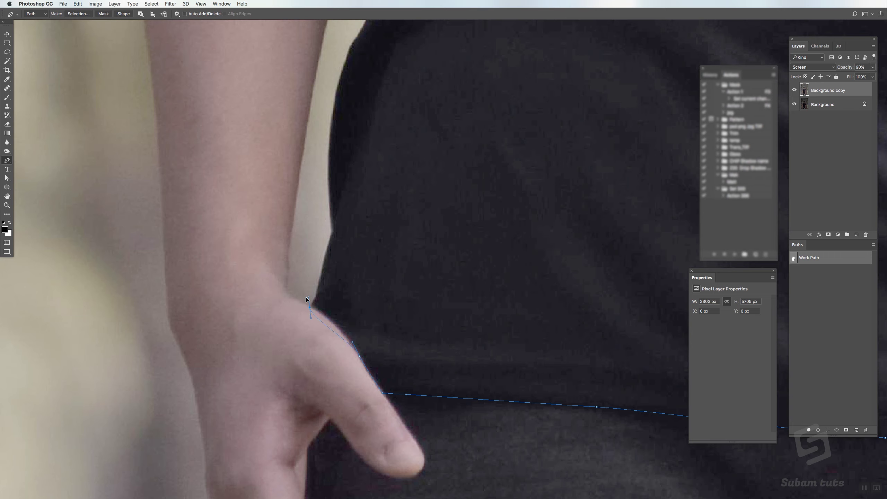
pyautogui.moveTo(320, 273); pyautogui.dragTo(320, 274)
pyautogui.moveTo(330, 224); pyautogui.dragTo(343, 323)
pyautogui.moveTo(344, 331); pyautogui.dragTo(343, 311)
pyautogui.moveTo(342, 211); pyautogui.dragTo(349, 306)
pyautogui.moveTo(368, 261); pyautogui.dragTo(378, 249)
pyautogui.moveTo(389, 199); pyautogui.dragTo(381, 301)
# - Continue the path up the shirt's side, in the gap beside the arm, to just below the armpit
pyautogui.moveTo(383, 303); pyautogui.dragTo(381, 288)
pyautogui.moveTo(371, 227); pyautogui.dragTo(386, 311)
pyautogui.moveTo(394, 210); pyautogui.dragTo(383, 339)
pyautogui.moveTo(385, 328); pyautogui.dragTo(385, 314)
pyautogui.moveTo(400, 207); pyautogui.dragTo(385, 342)
pyautogui.moveTo(388, 333); pyautogui.dragTo(389, 324)
pyautogui.moveTo(392, 284); pyautogui.dragTo(393, 273)
pyautogui.moveTo(391, 211); pyautogui.dragTo(378, 348)
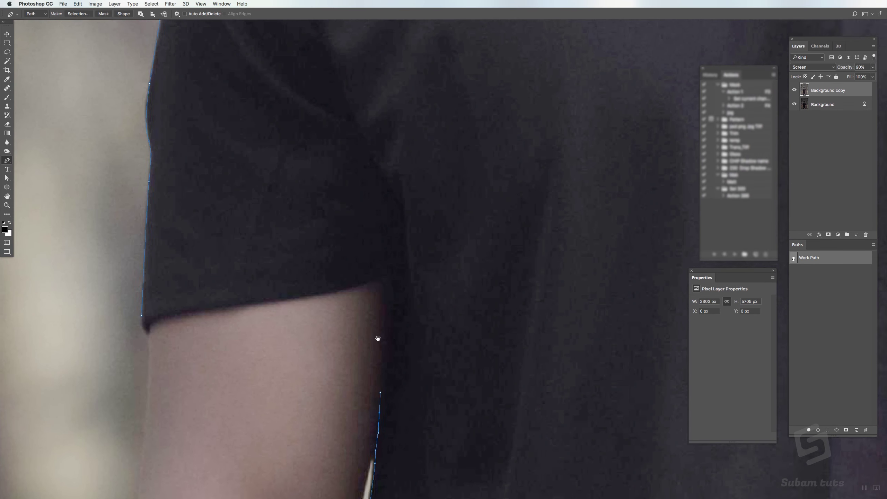
# - Trace the path around the armpit and along the second sleeve's hem, closing the shirt outline at its outer corner
pyautogui.moveTo(386, 287); pyautogui.dragTo(386, 283)
pyautogui.moveTo(382, 284); pyautogui.dragTo(379, 285)
pyautogui.moveTo(327, 302); pyautogui.dragTo(310, 303)
pyautogui.moveTo(188, 321); pyautogui.dragTo(151, 325)
pyautogui.click(146, 340)
pyautogui.click(140, 324)
pyautogui.moveTo(225, 297); pyautogui.dragTo(182, 292)
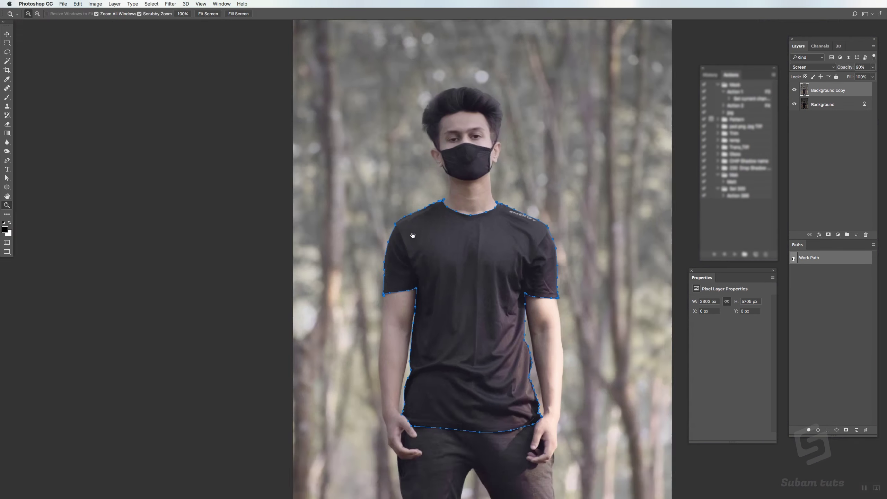
# - Start a new subpath at the face mask's ear strap and trace it along the mask's upper edge
pyautogui.moveTo(370, 345); pyautogui.dragTo(408, 353)
pyautogui.moveTo(317, 280); pyautogui.dragTo(362, 286)
pyautogui.click(309, 225)
pyautogui.moveTo(314, 220); pyautogui.dragTo(319, 221)
pyautogui.moveTo(332, 233); pyautogui.dragTo(335, 236)
pyautogui.moveTo(339, 235); pyautogui.dragTo(381, 220)
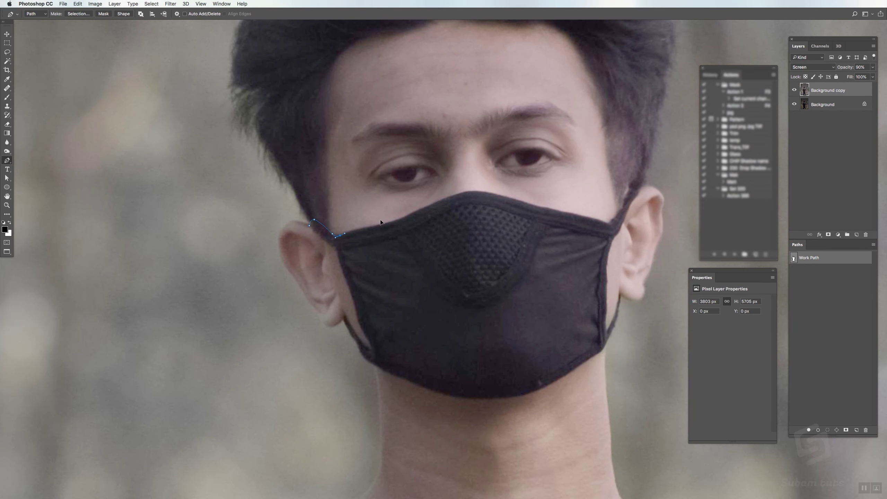
pyautogui.moveTo(433, 210); pyautogui.dragTo(328, 262)
pyautogui.moveTo(362, 242); pyautogui.dragTo(374, 242)
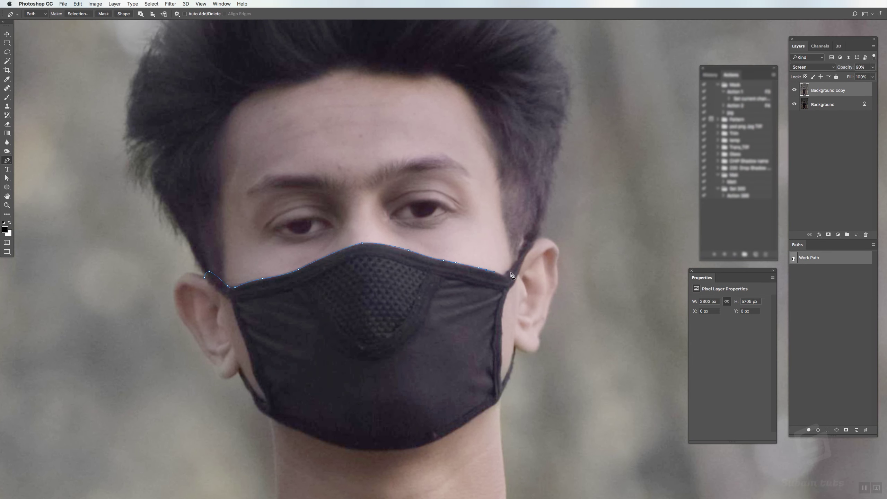
pyautogui.press('super+z')
# - Trace the path around the mask's opposite ear strap, down its side edge and around the lower loop
pyautogui.moveTo(541, 234); pyautogui.dragTo(539, 237)
pyautogui.moveTo(503, 297); pyautogui.dragTo(503, 301)
pyautogui.moveTo(503, 307); pyautogui.dragTo(442, 215)
pyautogui.moveTo(441, 236); pyautogui.dragTo(445, 283)
pyautogui.press('super+z')
pyautogui.click(441, 285)
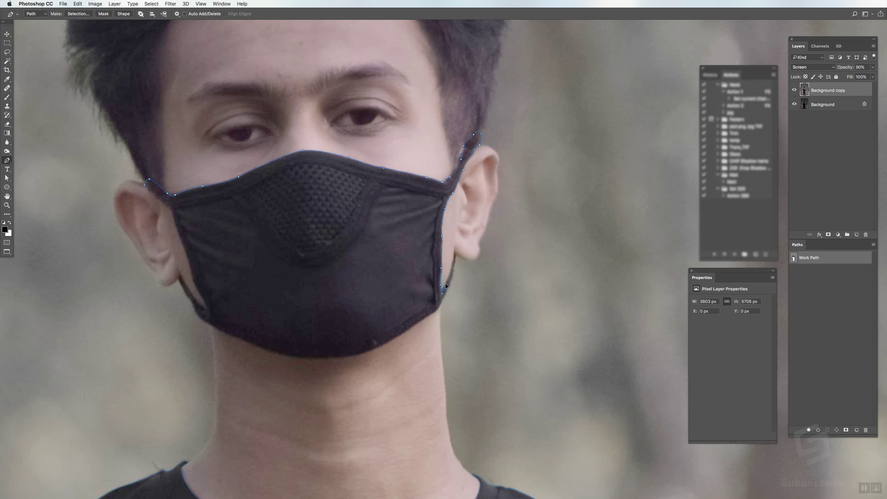
pyautogui.click(433, 312)
# - Trace the path along the mask's lower edge and up the outside of the first ear loop
pyautogui.moveTo(361, 353); pyautogui.dragTo(339, 359)
pyautogui.moveTo(251, 342); pyautogui.dragTo(360, 359)
pyautogui.moveTo(360, 360)
pyautogui.mouseDown()
pyautogui.moveTo(320, 345)
pyautogui.moveTo(344, 354)
pyautogui.mouseUp()
pyautogui.moveTo(317, 339); pyautogui.dragTo(310, 334)
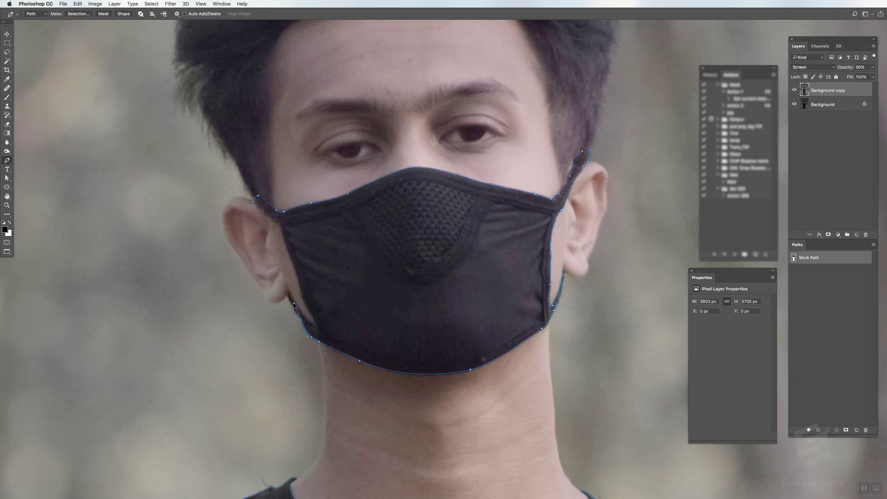
pyautogui.click(289, 292)
# - Trace the inside of the ear loop and the mask's side edge to complete the mask outline
pyautogui.moveTo(311, 324); pyautogui.dragTo(310, 313)
pyautogui.moveTo(300, 289); pyautogui.dragTo(298, 275)
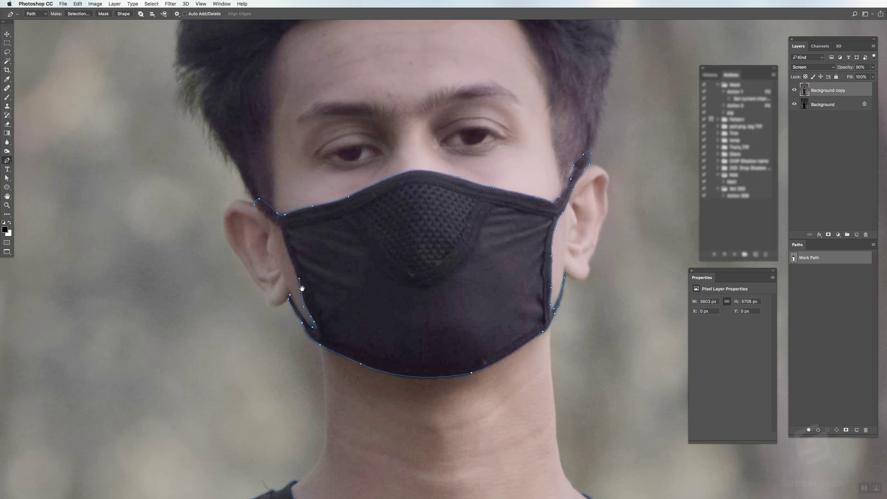
pyautogui.moveTo(281, 238); pyautogui.dragTo(314, 322)
pyautogui.moveTo(317, 322); pyautogui.dragTo(312, 306)
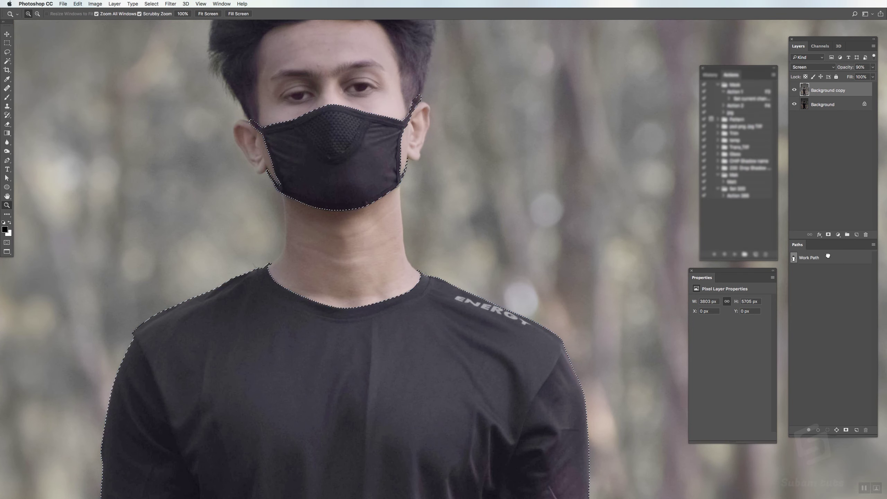
# - Save the work path as Path 1 and load it as a selection
pyautogui.doubleClick(828, 256)
pyautogui.press('Return')
pyautogui.click(797, 264)
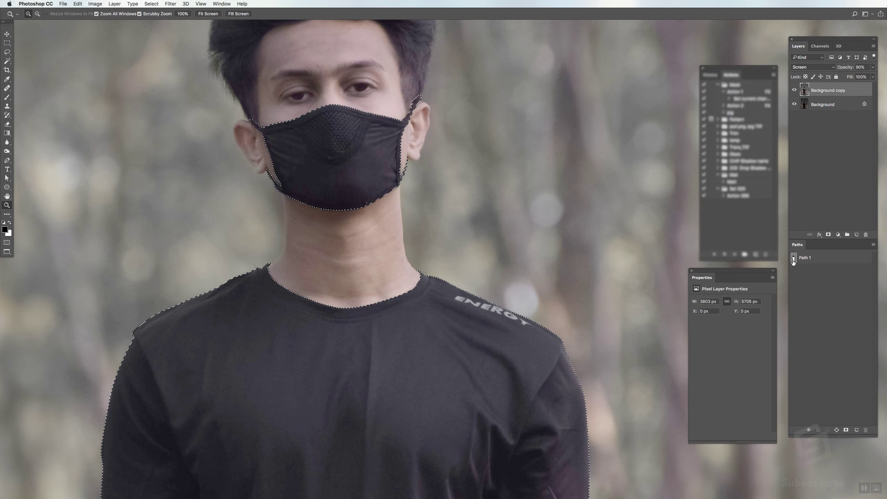
# - Feather the selection and save it as an alpha channel
pyautogui.hotkey('shift', 'F6')
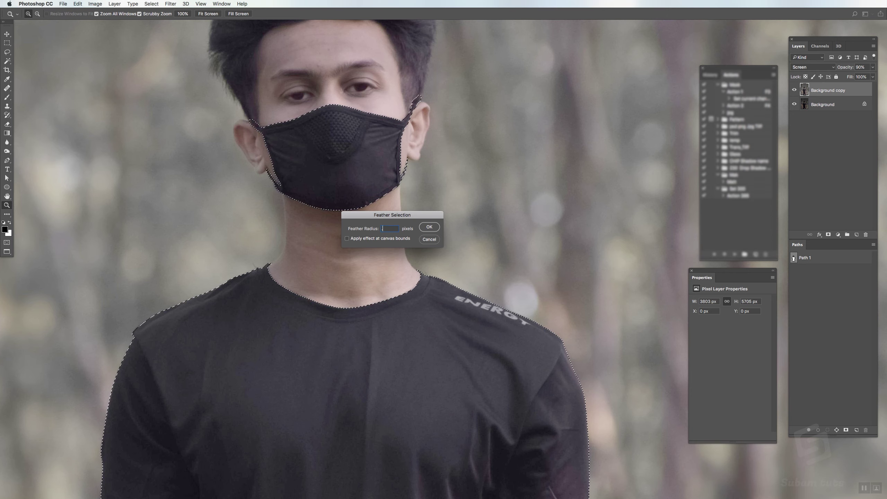
pyautogui.press('Return')
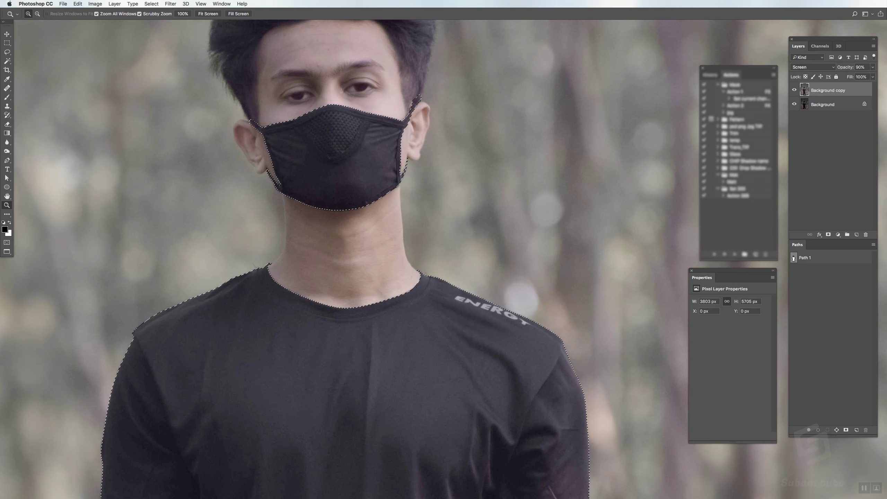
pyautogui.click(819, 46)
pyautogui.click(844, 234)
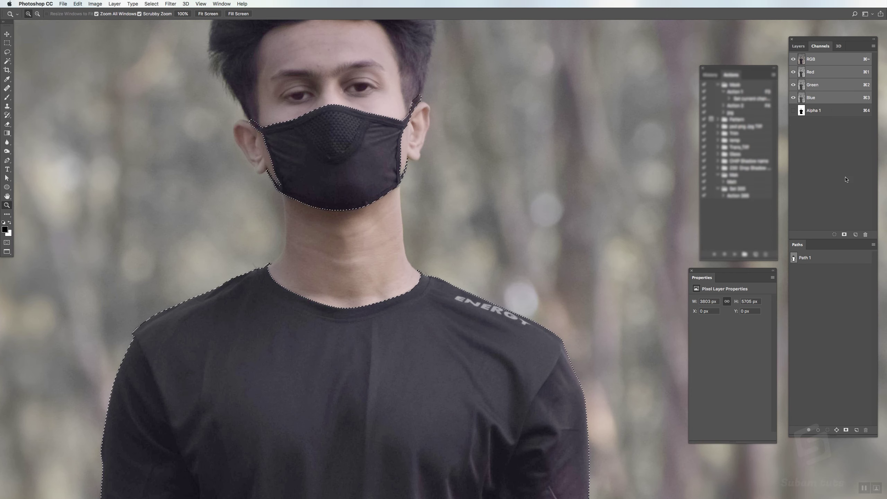
# - Compare the ENERGY text in the Blue, Green and Red channels, and duplicate the Green channel
pyautogui.click(828, 98)
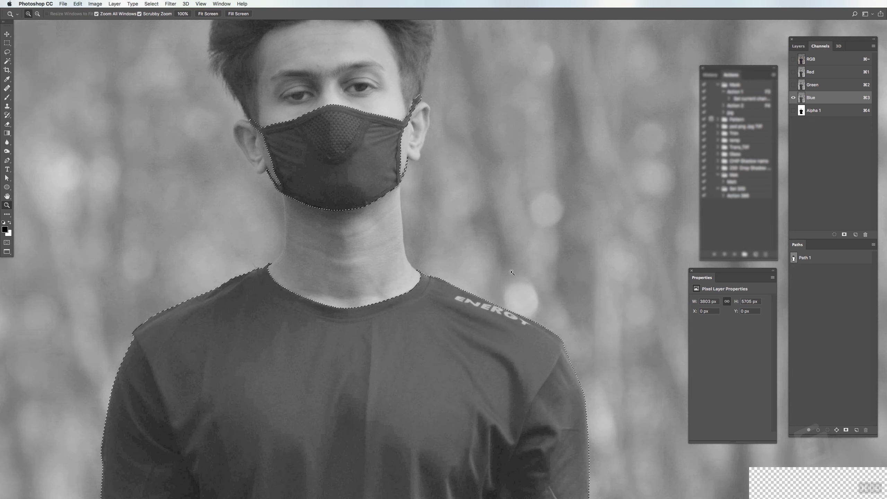
pyautogui.click(532, 326)
pyautogui.click(532, 326)
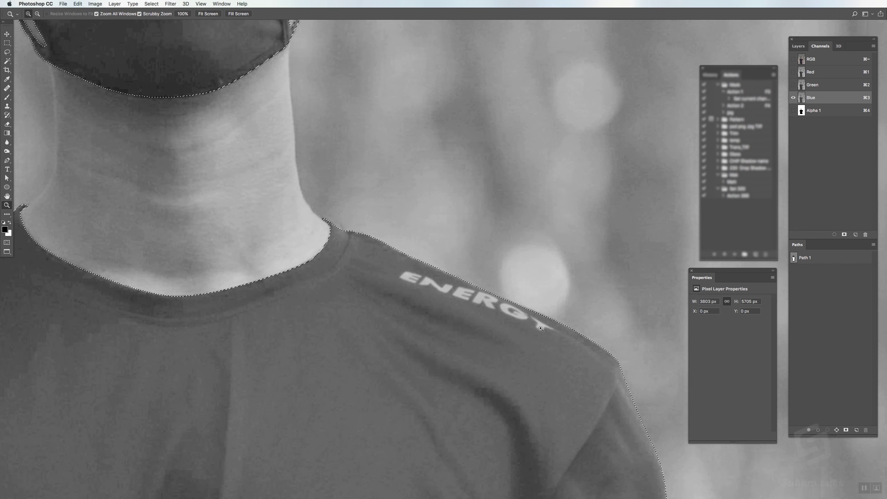
pyautogui.click(815, 85)
pyautogui.click(818, 73)
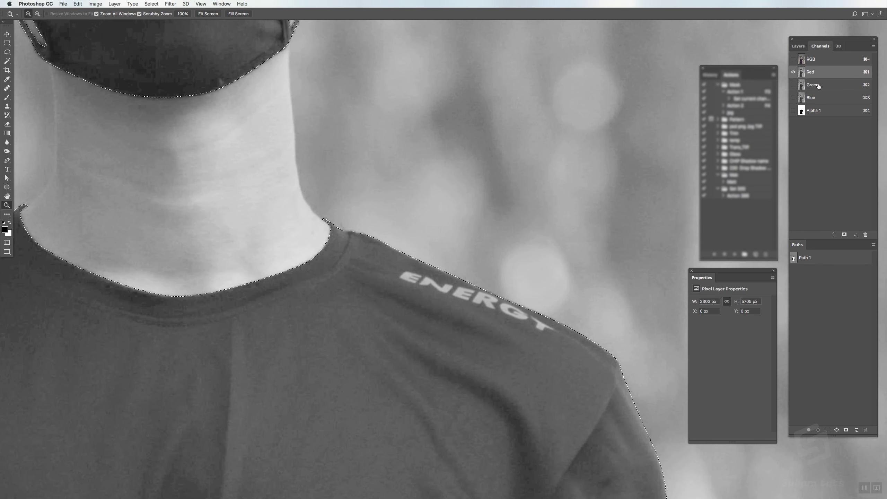
pyautogui.click(816, 86)
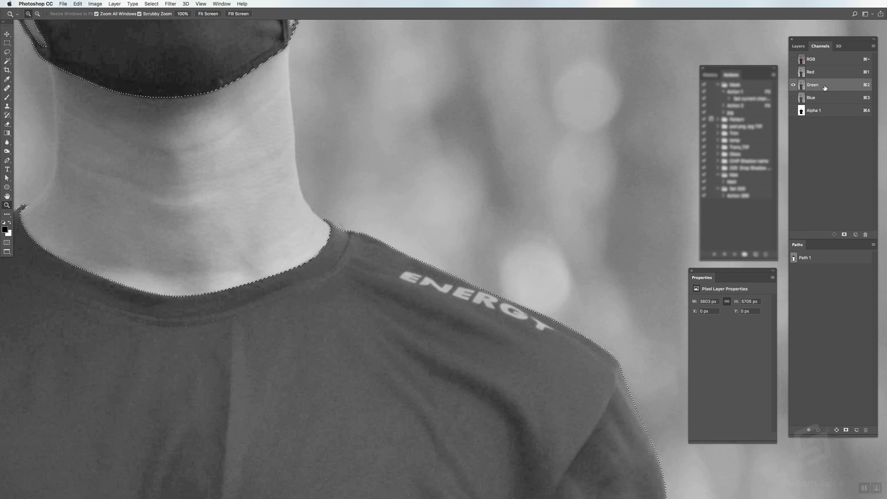
pyautogui.moveTo(824, 88); pyautogui.dragTo(855, 235)
# - Fill everything outside the shirt and mask with black in the Green copy channel, and deselect
pyautogui.press('x')
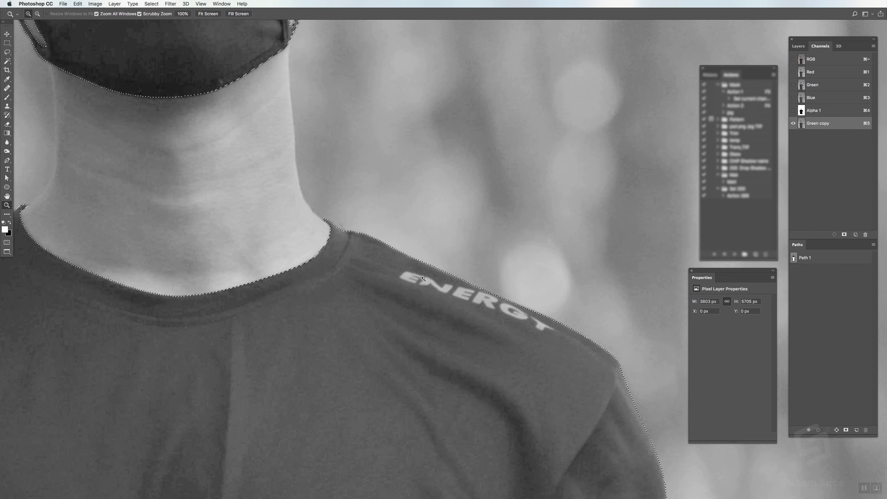
pyautogui.press('q')
pyautogui.press('q')
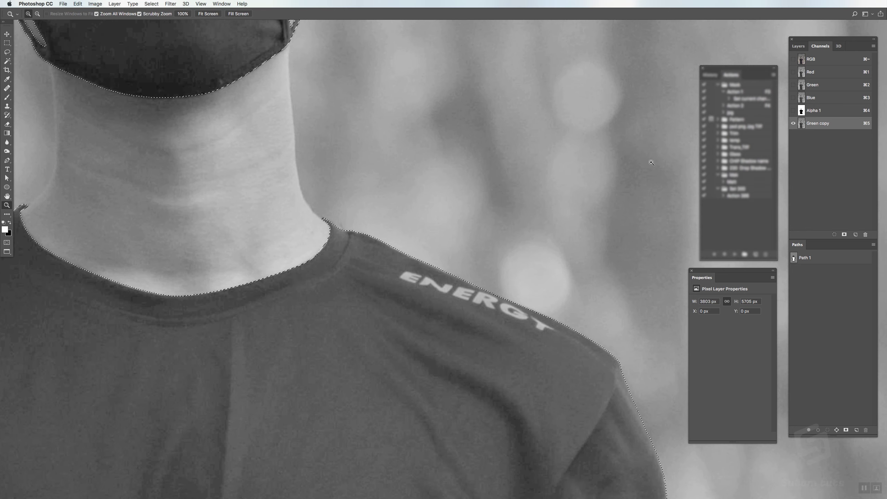
pyautogui.press('super+BackSpace')
pyautogui.press('super+d')
# - Lasso the ENERGY text, invert the selection, fill the rest of the Green copy channel with black and deselect
pyautogui.press('l')
pyautogui.moveTo(428, 238)
pyautogui.mouseDown()
pyautogui.moveTo(394, 298)
pyautogui.moveTo(546, 349)
pyautogui.moveTo(555, 279)
pyautogui.moveTo(427, 238)
pyautogui.mouseUp()
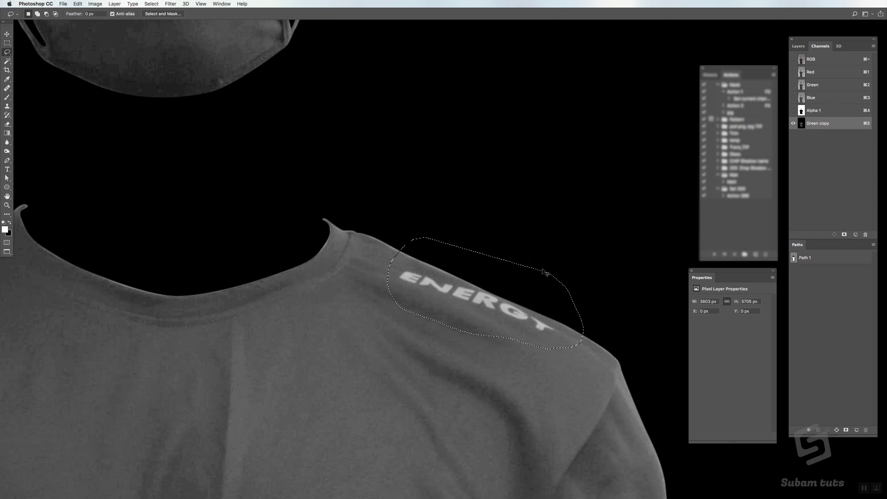
pyautogui.press('BackSpace')
pyautogui.press('super+z')
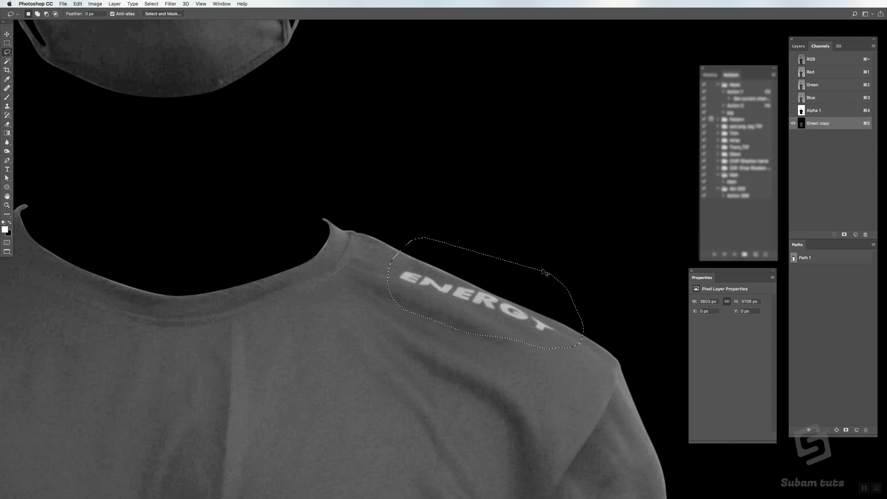
pyautogui.press('shift+super+i')
pyautogui.press('BackSpace')
pyautogui.press('super+d')
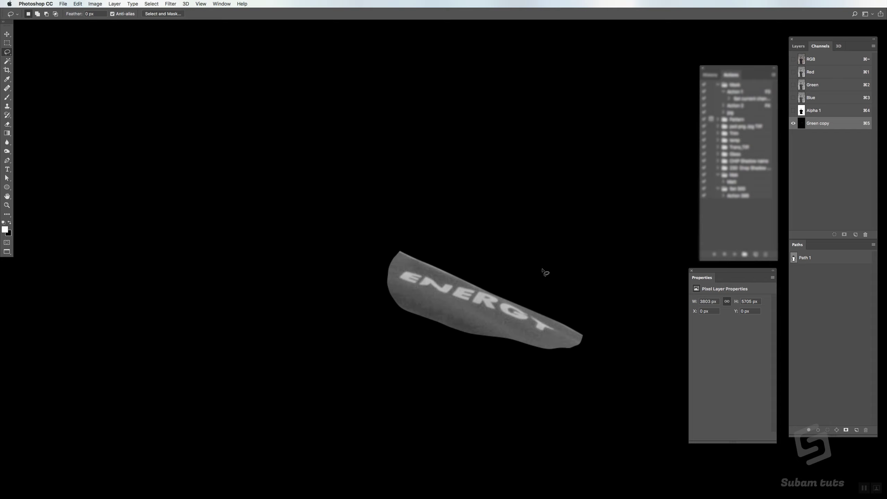
# - Darken the Green copy channel with Levels, raising the black input level to about 85 until only the ENERGY text stands out
pyautogui.press('super+l')
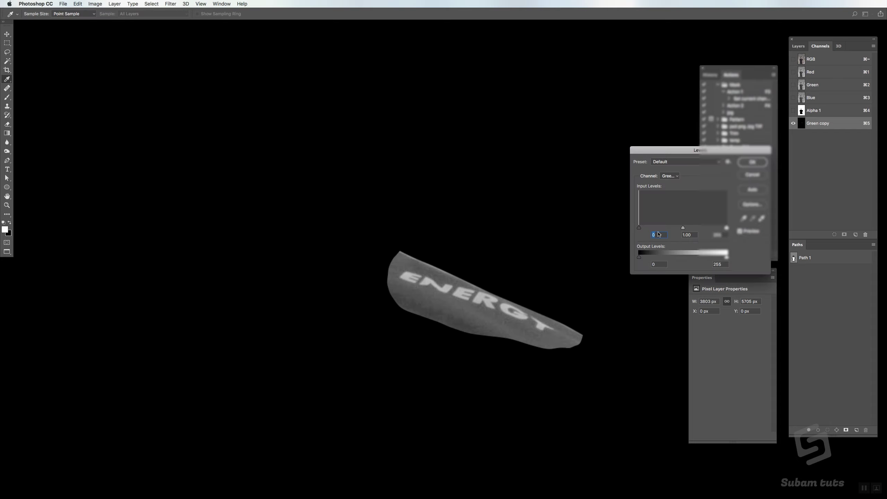
pyautogui.moveTo(639, 228); pyautogui.dragTo(668, 229)
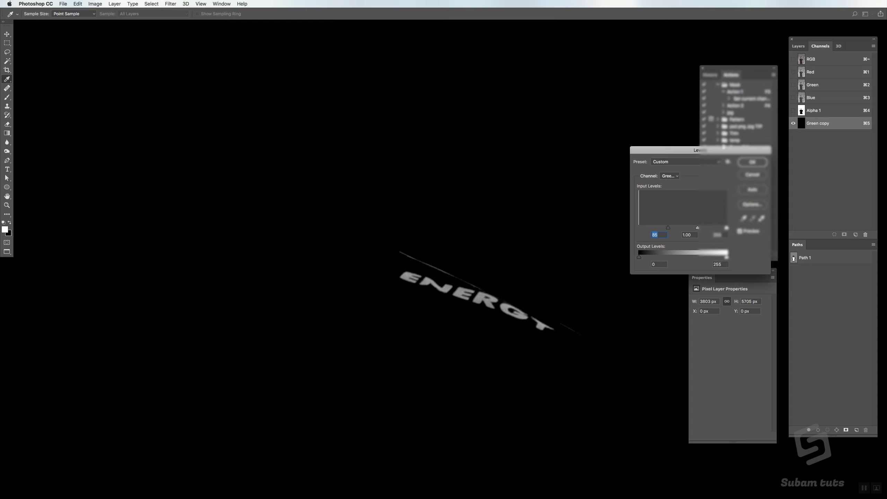
pyautogui.moveTo(723, 149); pyautogui.dragTo(616, 142)
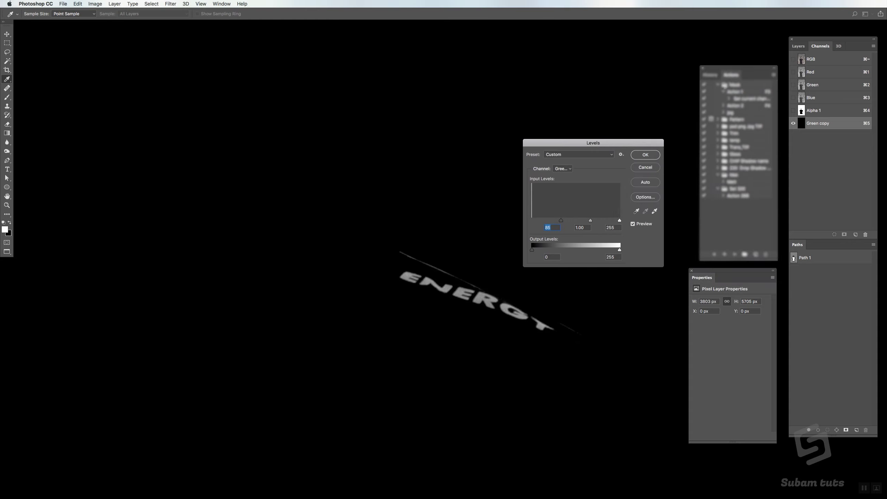
pyautogui.click(702, 68)
pyautogui.moveTo(631, 142); pyautogui.dragTo(656, 95)
pyautogui.press('Return')
# - Burn away the stray edge line above ENERGY, and apply Levels with a black input of 150 to the inverted channel
pyautogui.press('o')
pyautogui.moveTo(401, 252); pyautogui.dragTo(560, 317)
pyautogui.press('super+i')
pyautogui.press('super+l')
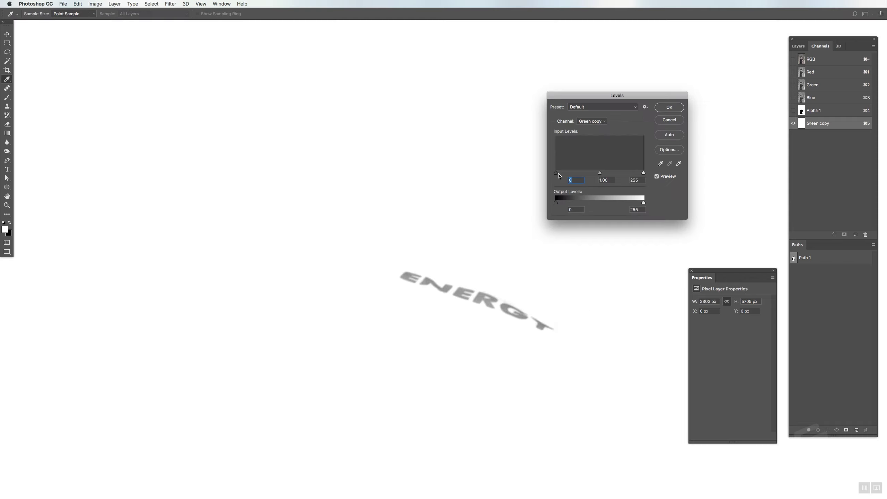
pyautogui.write('150')
pyautogui.press('Return')
pyautogui.press('super+i')
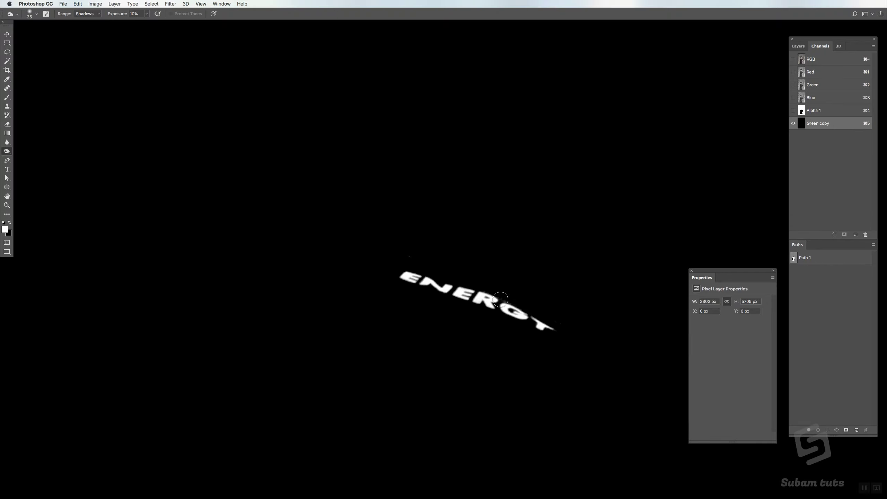
# - Invert the Green copy channel and sharpen the text contrast with Levels inputs of about 18 for black and 221 for white
pyautogui.press('super+alt+f')
pyautogui.press('Escape')
pyautogui.press('super+i')
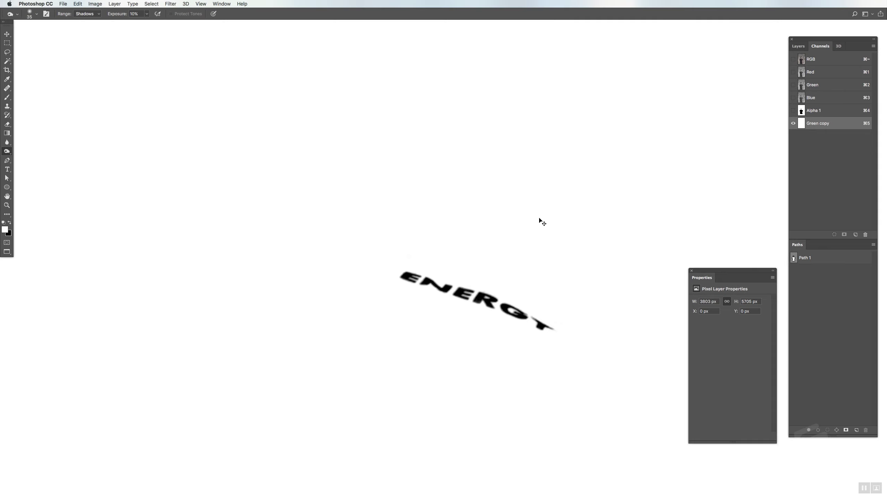
pyautogui.press('super+l')
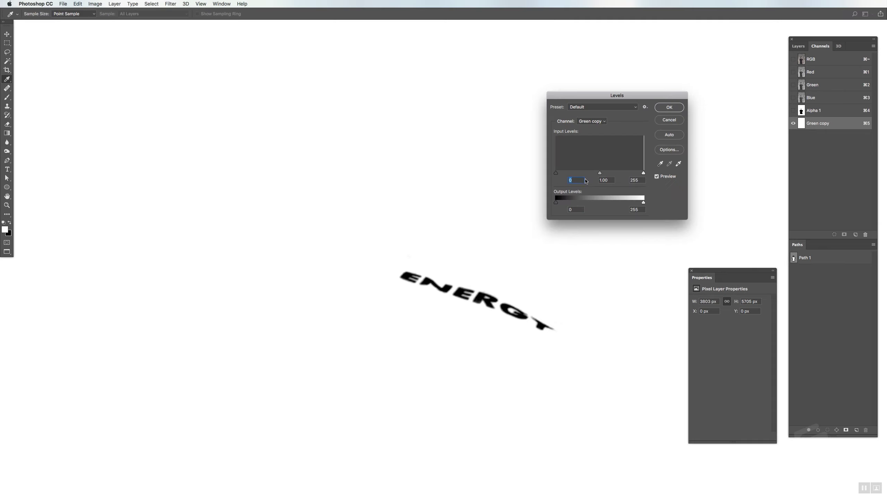
pyautogui.moveTo(558, 173); pyautogui.dragTo(565, 173)
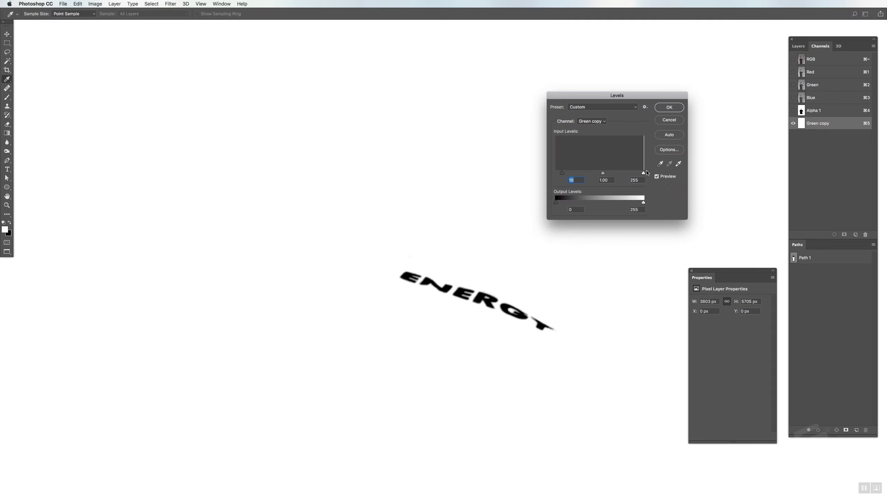
pyautogui.moveTo(643, 173); pyautogui.dragTo(631, 172)
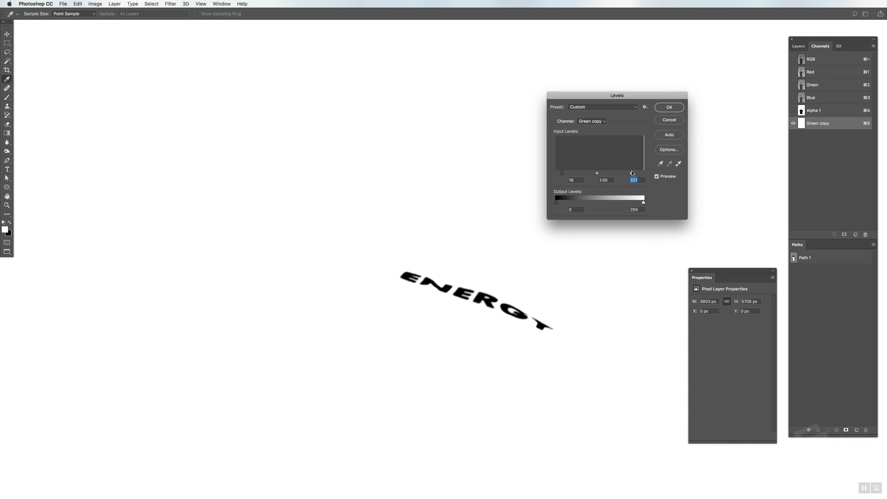
pyautogui.press('Return')
# - Load the ENERGY lettering from Green copy as a selection, fill it with white in the Alpha 1 channel, and deselect
pyautogui.keyDown('super'); pyautogui.click(802, 124); pyautogui.keyUp('super')
pyautogui.click(816, 112)
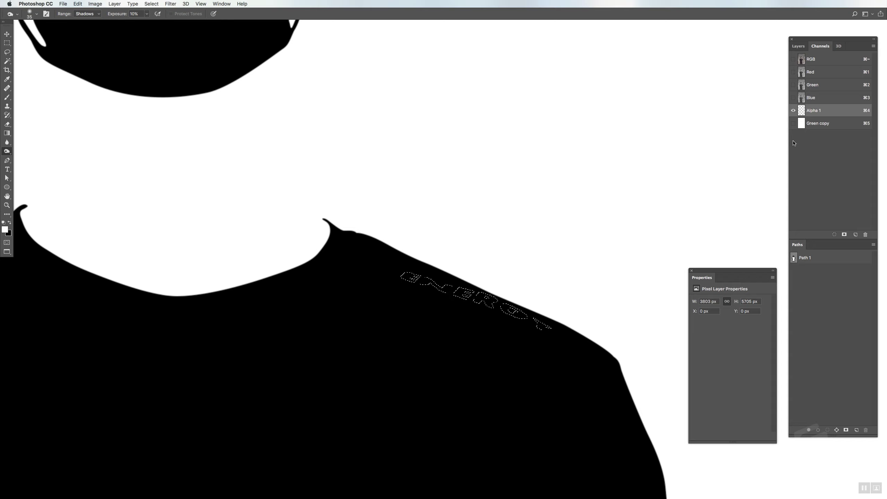
pyautogui.hotkey('alt', 'BackSpace')
pyautogui.press('super+d')
# - Check Alpha 1 as an overlay on the whole photo, load it as a selection, and return to the RGB composite
pyautogui.press('z')
pyautogui.moveTo(525, 307); pyautogui.dragTo(489, 343)
pyautogui.moveTo(491, 400); pyautogui.dragTo(470, 287)
pyautogui.press('`')
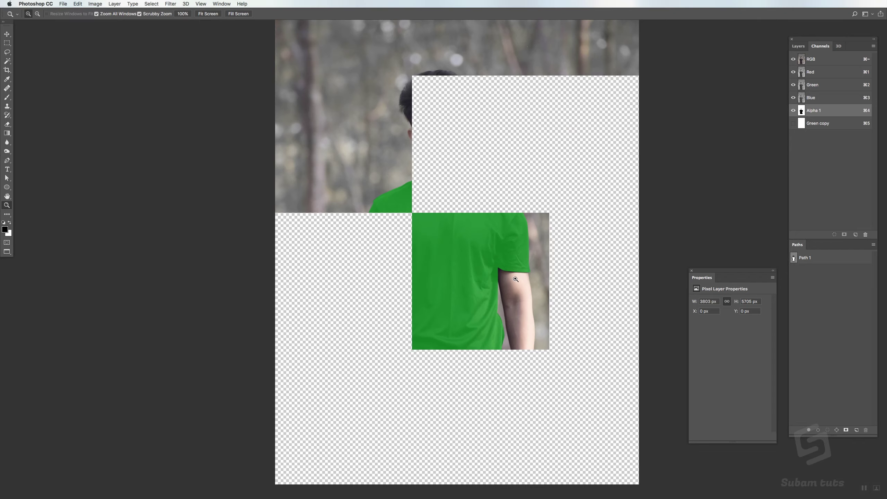
pyautogui.keyDown('super'); pyautogui.click(803, 111); pyautogui.keyUp('super')
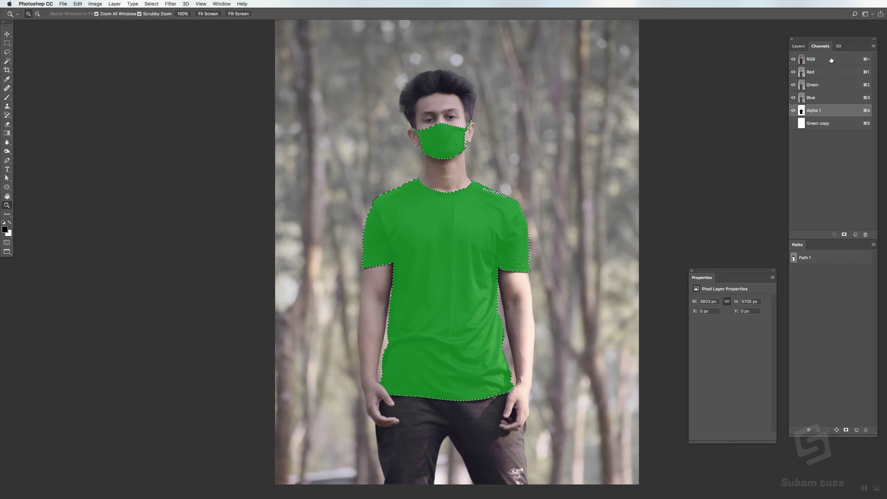
pyautogui.click(810, 58)
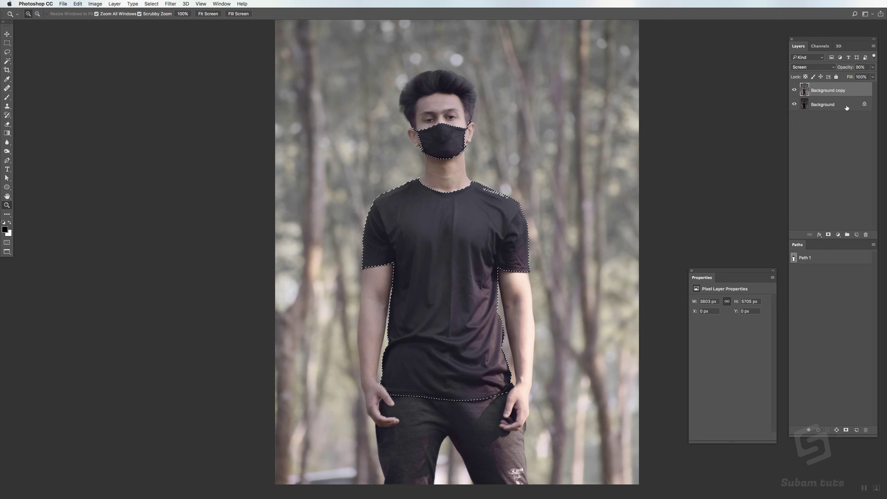
# - Delete the Background copy layer and create a group masked with the shirt and face mask selection
pyautogui.moveTo(832, 91); pyautogui.dragTo(866, 235)
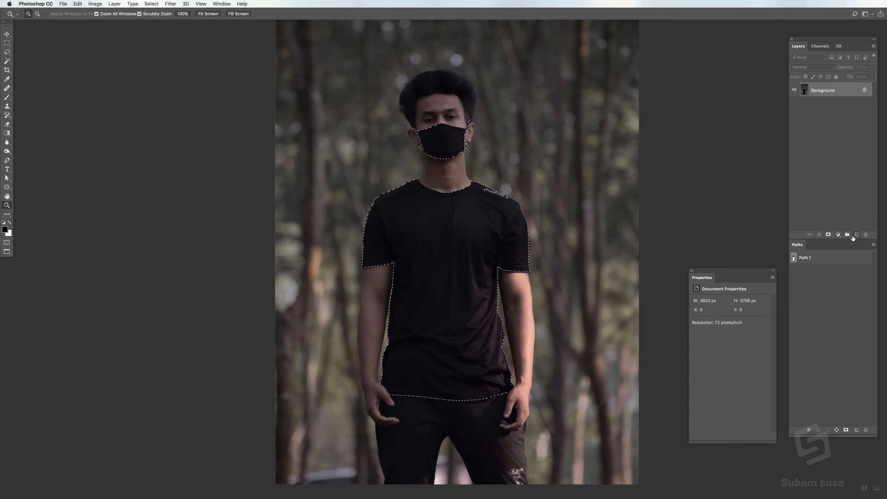
pyautogui.click(847, 235)
pyautogui.click(827, 235)
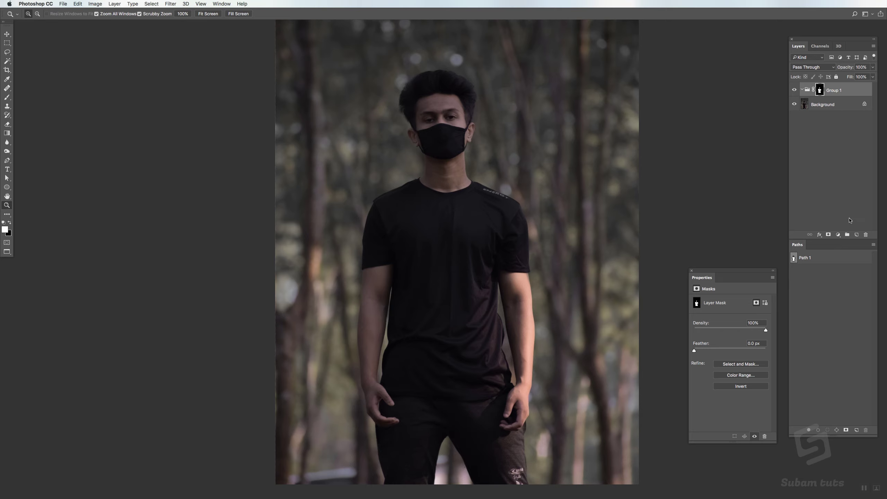
# - Add a Hue/Saturation adjustment inside the group with saturation at -100, and compare the shirt with and without it
pyautogui.click(837, 235)
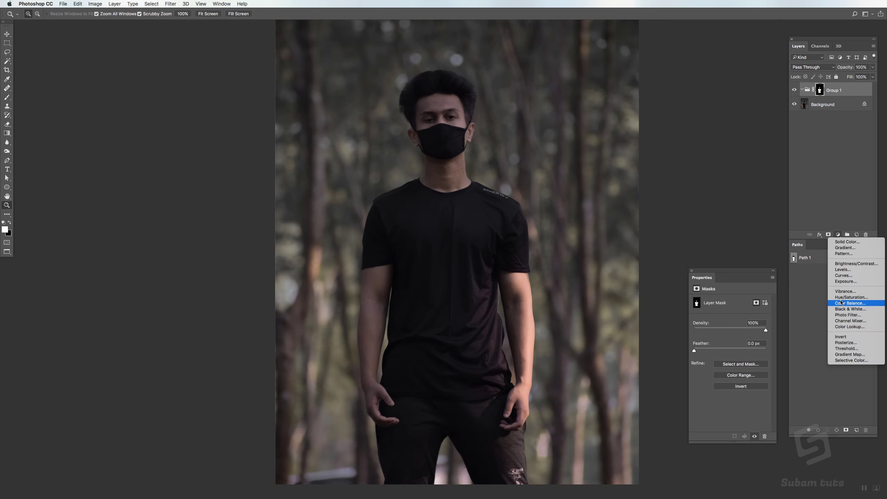
pyautogui.click(851, 297)
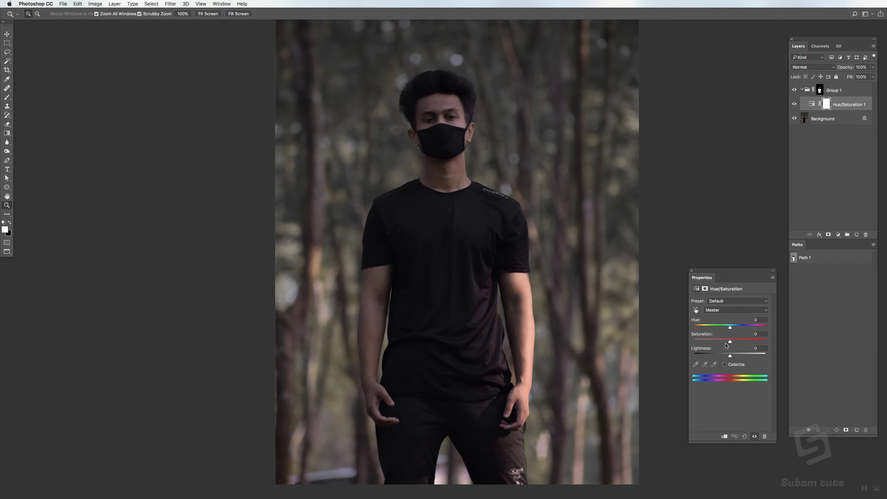
pyautogui.moveTo(730, 341); pyautogui.dragTo(682, 341)
pyautogui.moveTo(489, 324); pyautogui.dragTo(514, 329)
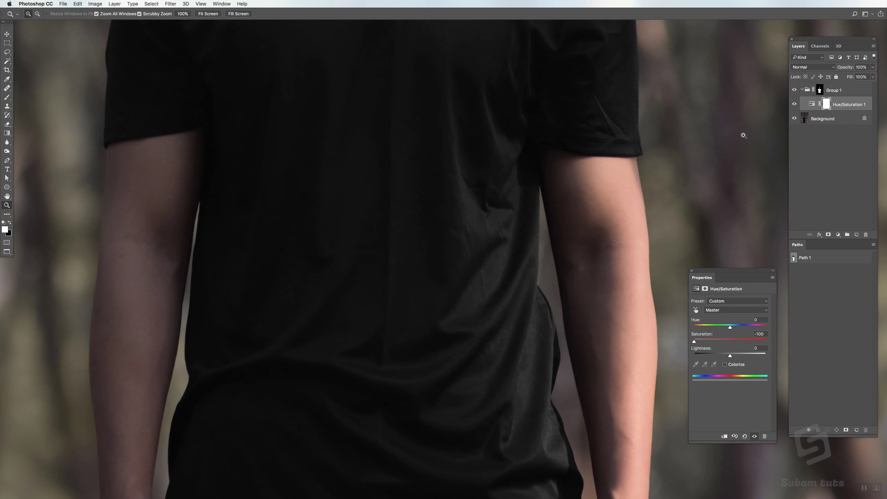
pyautogui.click(795, 105)
pyautogui.press('super+0')
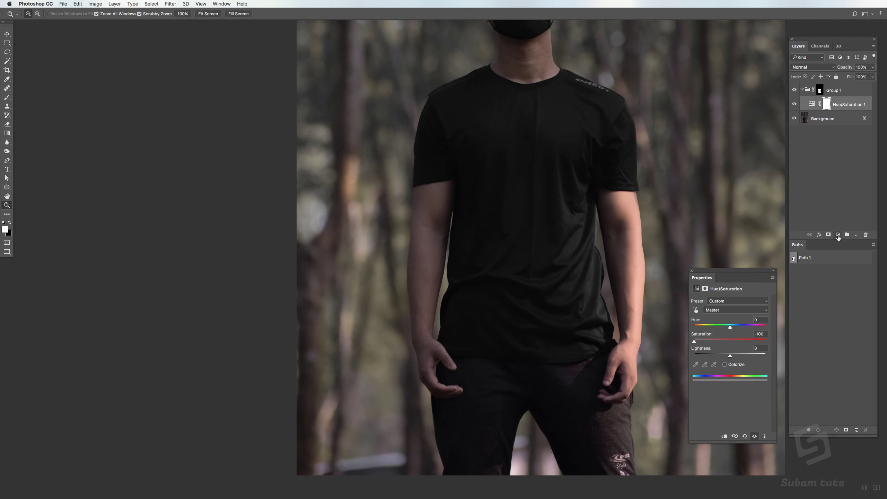
# - Add a Curves adjustment with a lowered end point and a point at input 56, output 13, and place Hue/Saturation above it
pyautogui.click(838, 235)
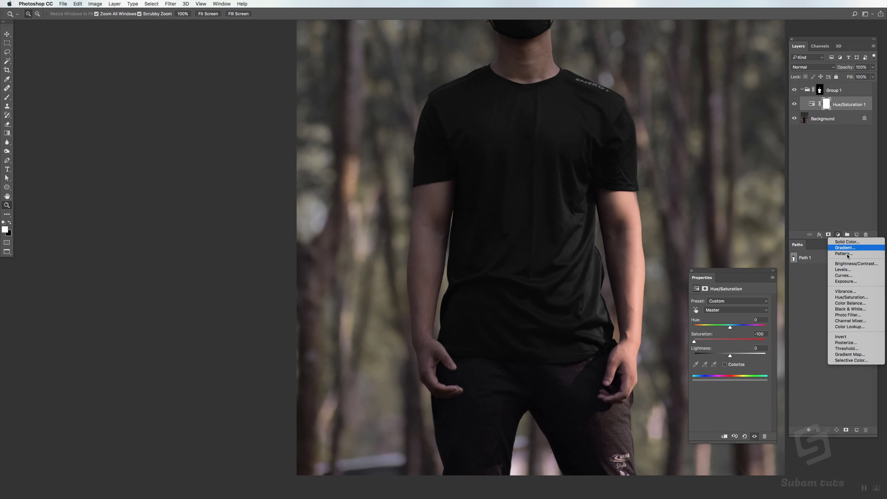
pyautogui.click(848, 275)
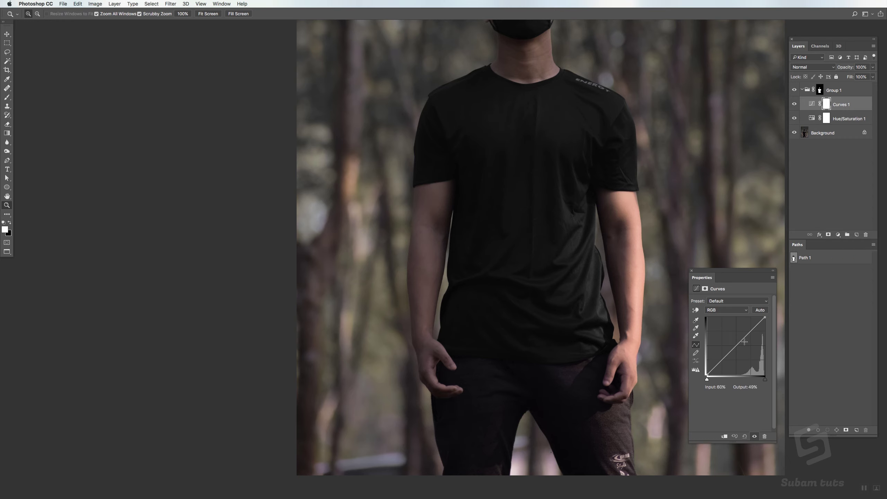
pyautogui.moveTo(765, 317); pyautogui.dragTo(741, 366)
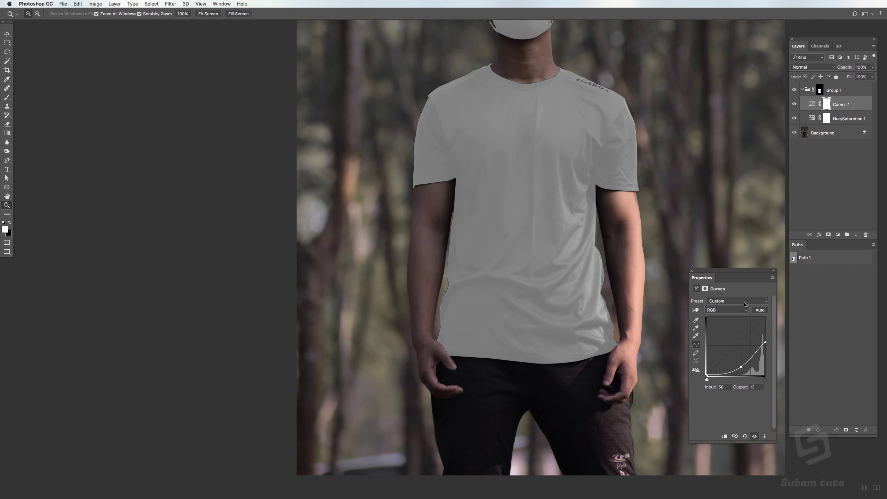
pyautogui.moveTo(846, 122)
pyautogui.mouseDown()
pyautogui.moveTo(841, 99)
pyautogui.moveTo(840, 111)
pyautogui.mouseUp()
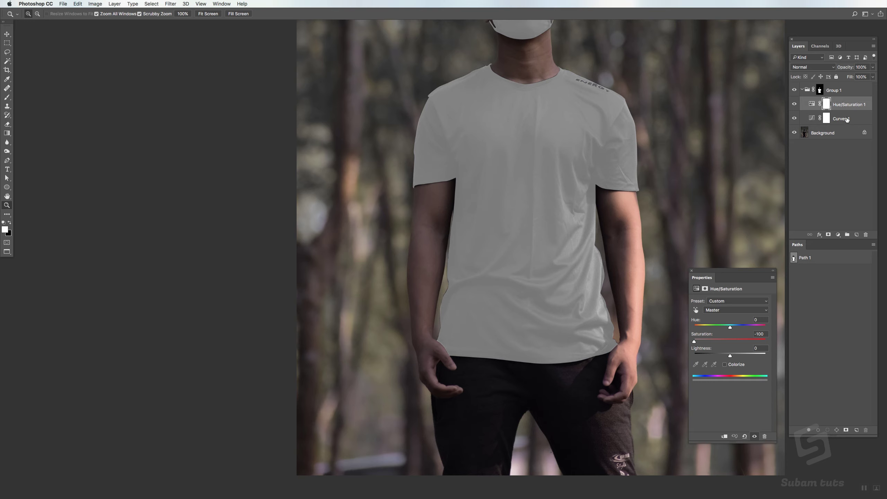
# - Shape the Curves adjustment's Red curve with a point at input 75, output 48, and its Green curve at input 78, output 60
pyautogui.click(844, 120)
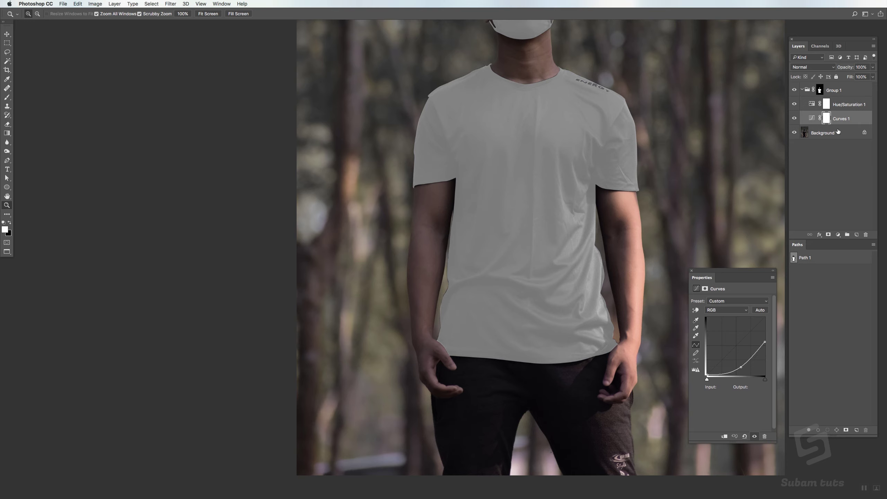
pyautogui.click(727, 316)
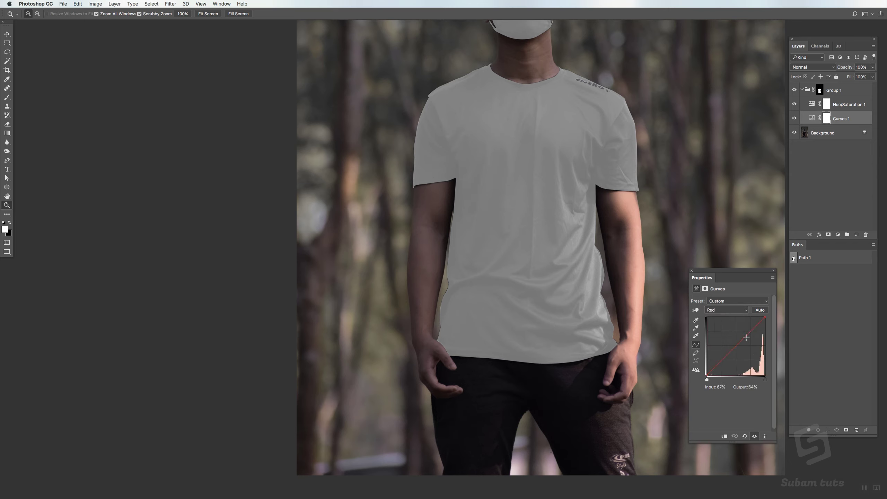
pyautogui.moveTo(745, 338); pyautogui.dragTo(753, 348)
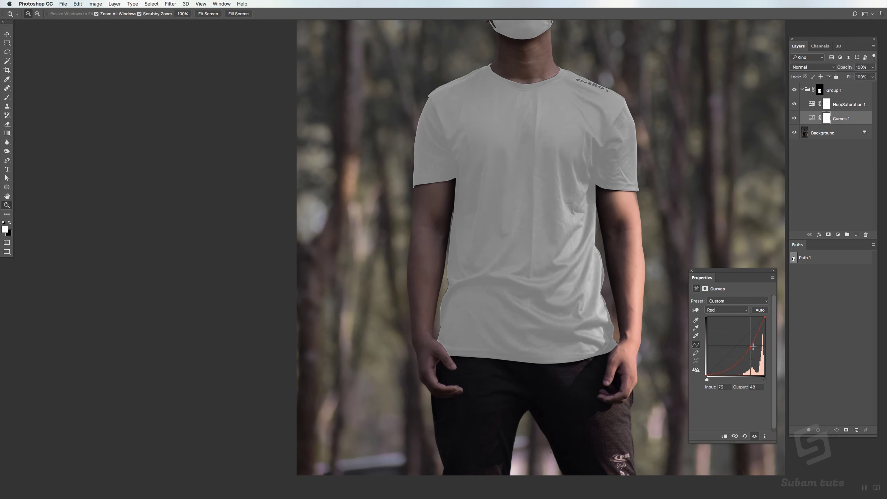
pyautogui.click(734, 311)
pyautogui.click(730, 318)
pyautogui.moveTo(750, 335); pyautogui.dragTo(751, 341)
# - Recheck the Red curve and bend the Blue curve with a point at input 84, output 61
pyautogui.click(733, 311)
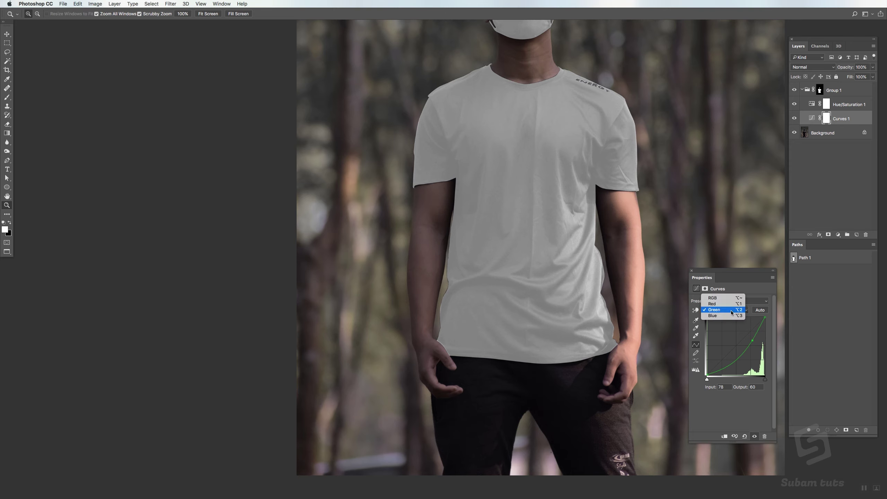
pyautogui.click(732, 305)
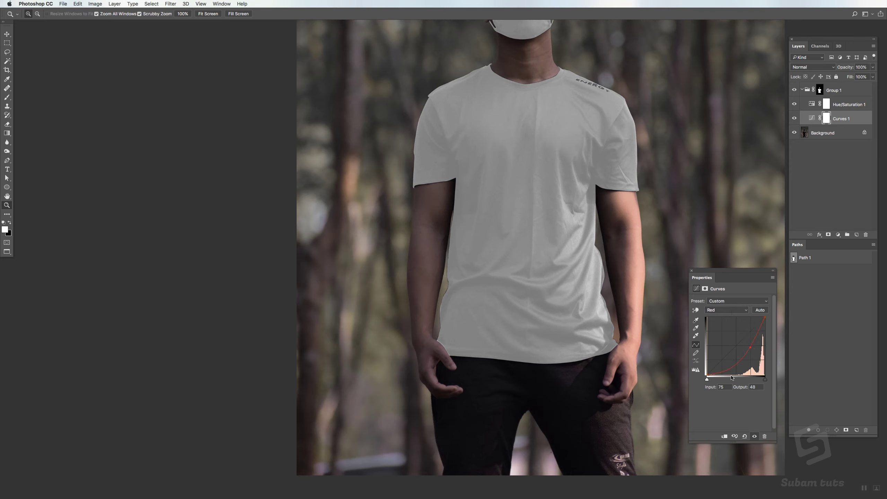
pyautogui.click(732, 310)
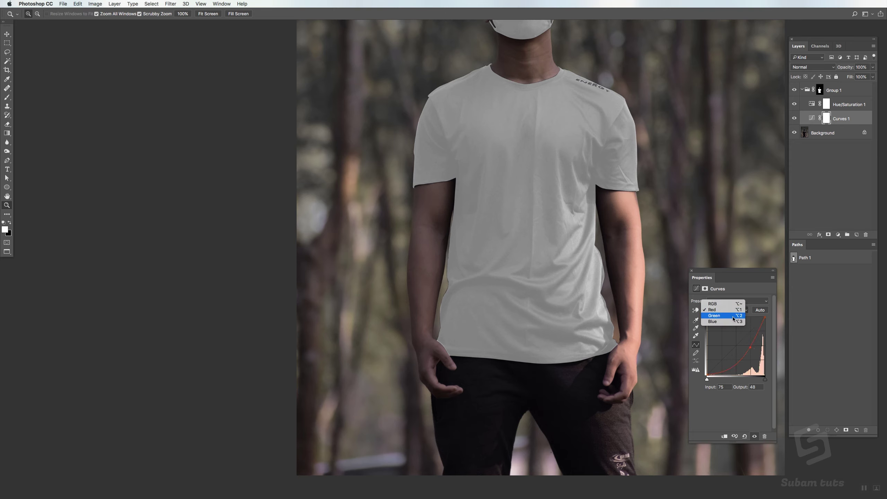
pyautogui.click(732, 321)
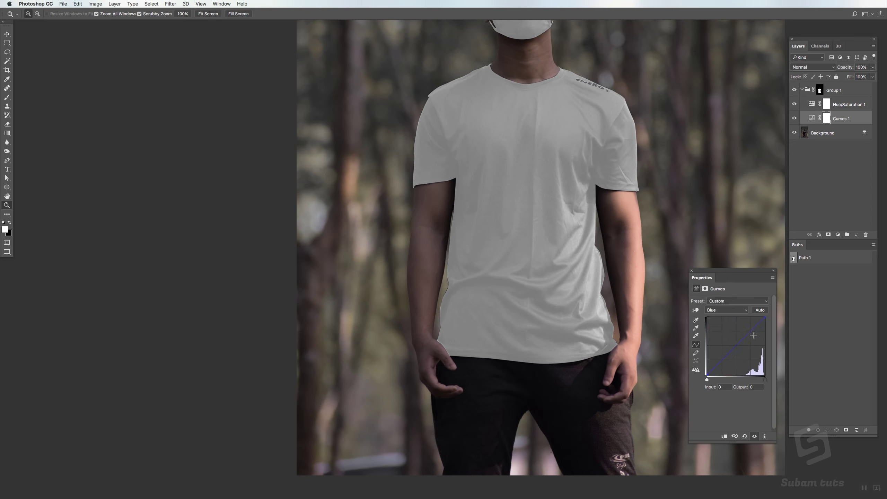
pyautogui.moveTo(751, 333); pyautogui.dragTo(756, 346)
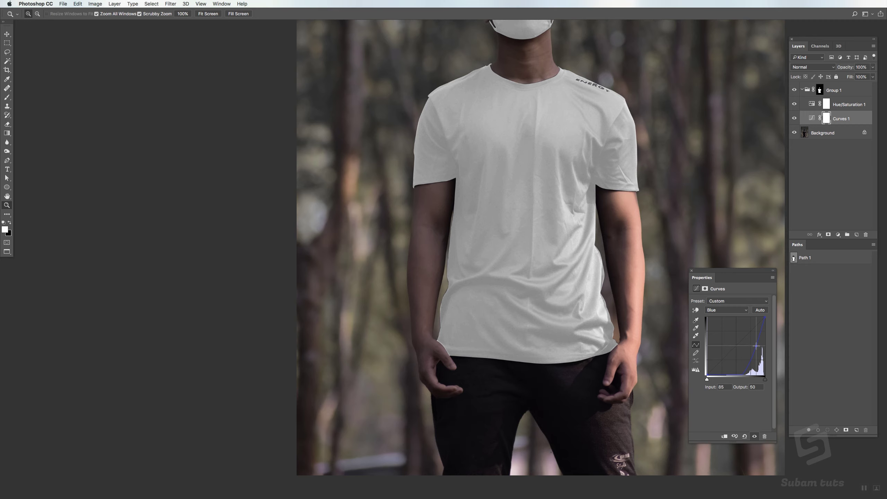
pyautogui.moveTo(756, 346); pyautogui.dragTo(754, 339)
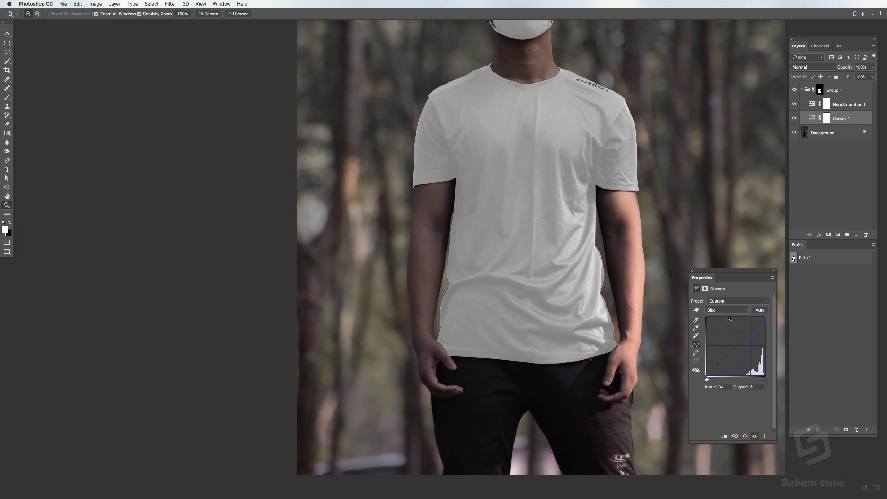
# - Set the RGB curve's end point to input 98, output 60, and inspect the lightened shirt and face mask
pyautogui.click(728, 292)
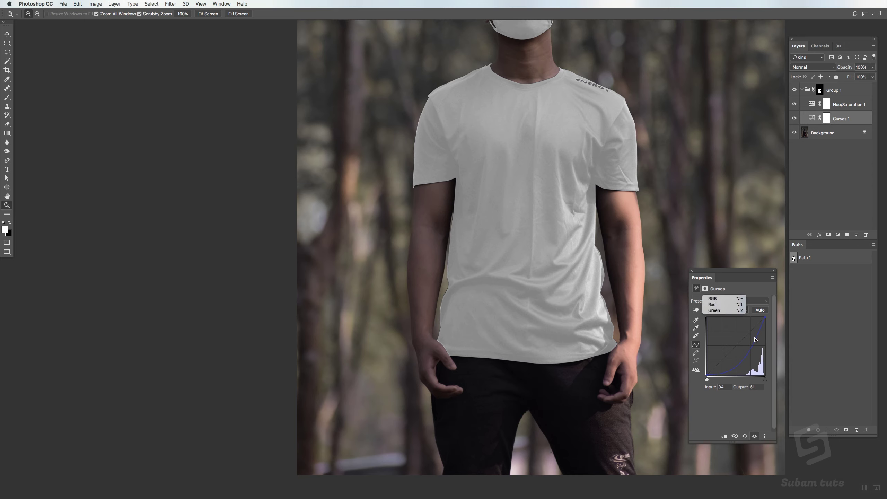
pyautogui.moveTo(765, 342); pyautogui.dragTo(764, 341)
pyautogui.moveTo(573, 227); pyautogui.dragTo(576, 327)
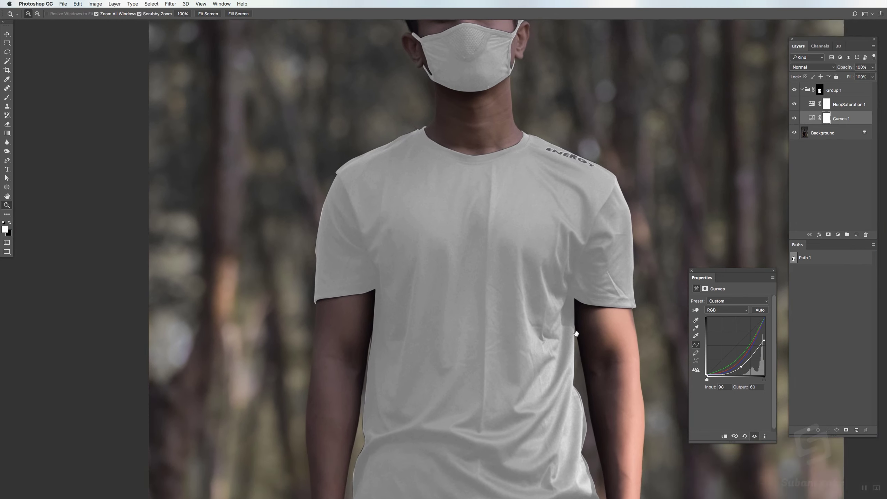
pyautogui.moveTo(550, 224); pyautogui.dragTo(512, 229)
pyautogui.moveTo(558, 259); pyautogui.dragTo(504, 264)
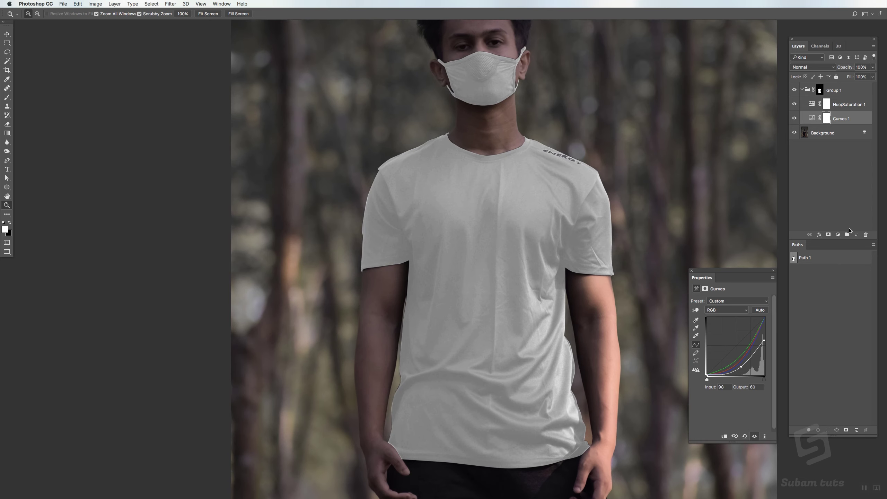
# - Add a second Curves adjustment with a lowered midtone point and a highlight point at output 72, and inspect the shirt and mask
pyautogui.click(838, 234)
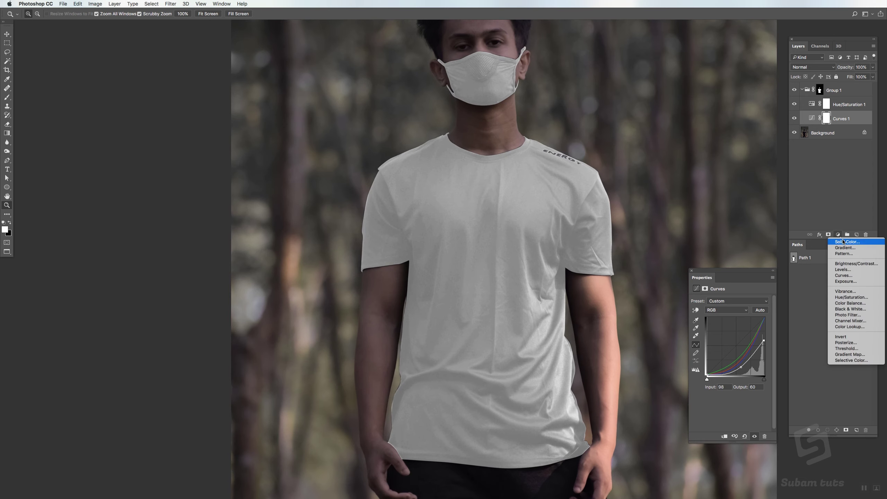
pyautogui.click(853, 276)
pyautogui.moveTo(733, 351); pyautogui.dragTo(752, 330)
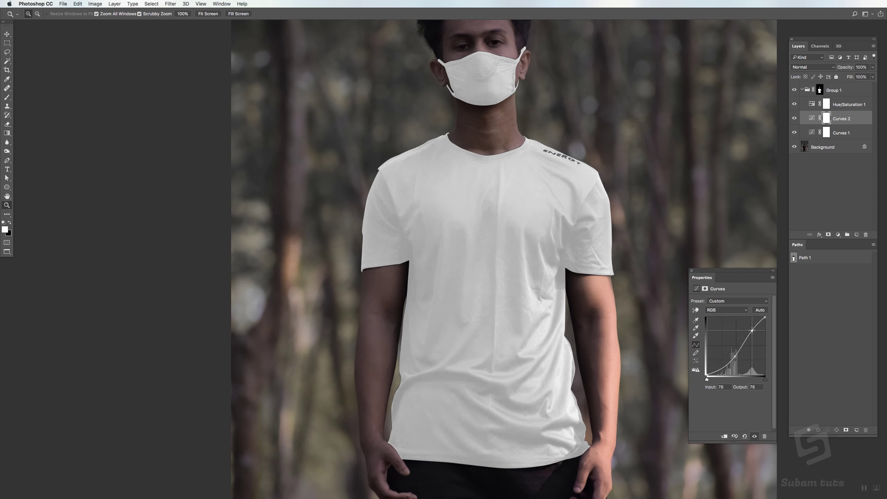
pyautogui.moveTo(752, 330); pyautogui.dragTo(751, 333)
pyautogui.moveTo(546, 254); pyautogui.dragTo(529, 251)
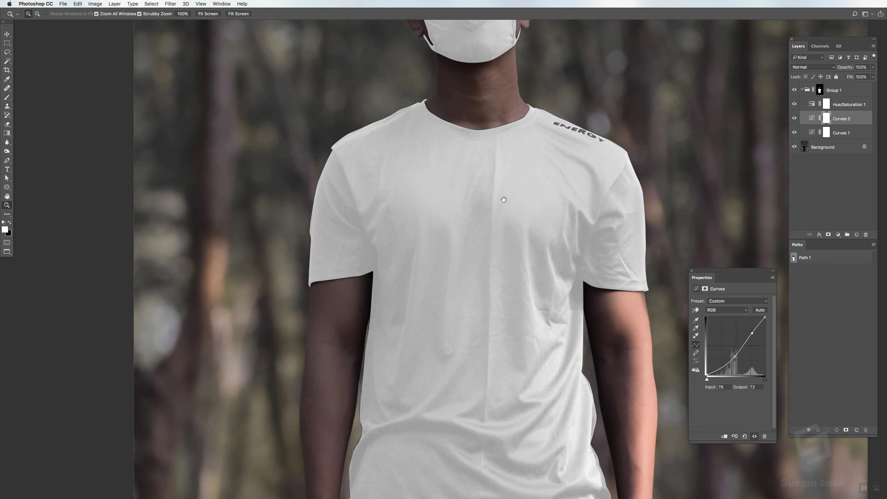
pyautogui.moveTo(539, 371); pyautogui.dragTo(541, 158)
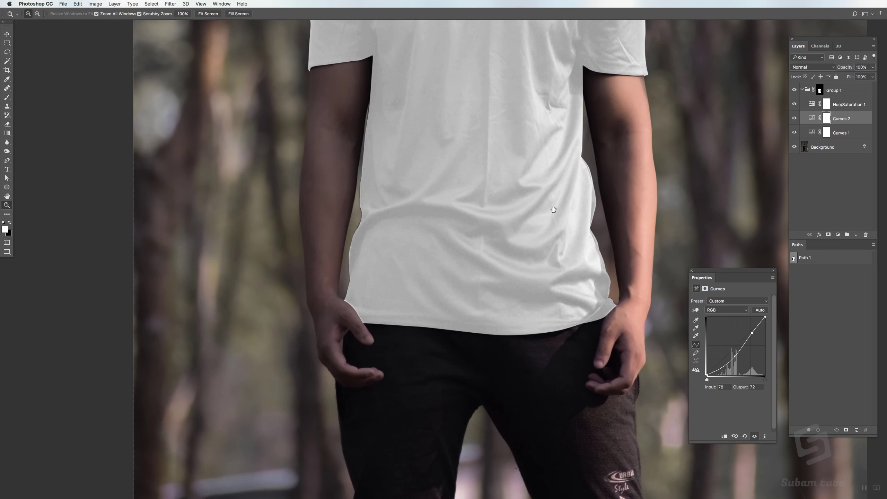
pyautogui.moveTo(547, 258); pyautogui.dragTo(545, 292)
pyautogui.moveTo(541, 46); pyautogui.dragTo(544, 236)
pyautogui.moveTo(511, 147); pyautogui.dragTo(544, 279)
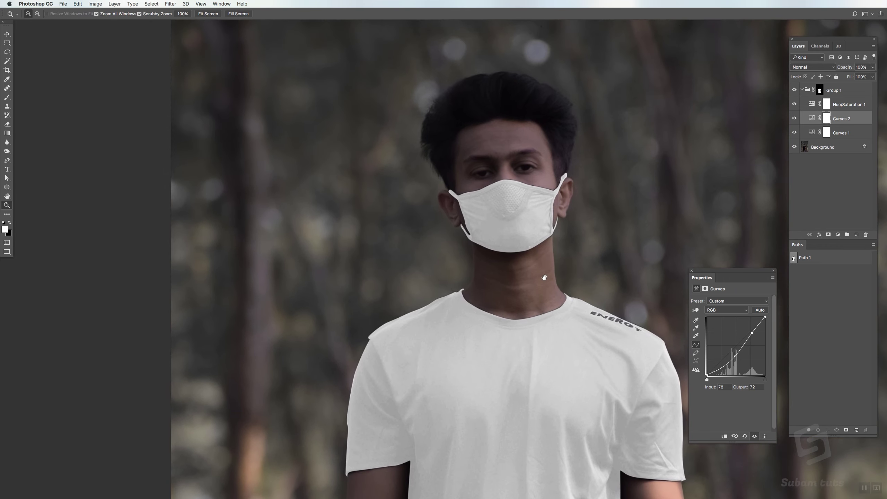
pyautogui.moveTo(520, 216)
pyautogui.mouseDown()
pyautogui.moveTo(543, 225)
pyautogui.moveTo(532, 222)
pyautogui.mouseUp()
# - Add an empty layer above the Hue/Saturation adjustment and set the soft brush tip's roundness to 100%
pyautogui.click(846, 103)
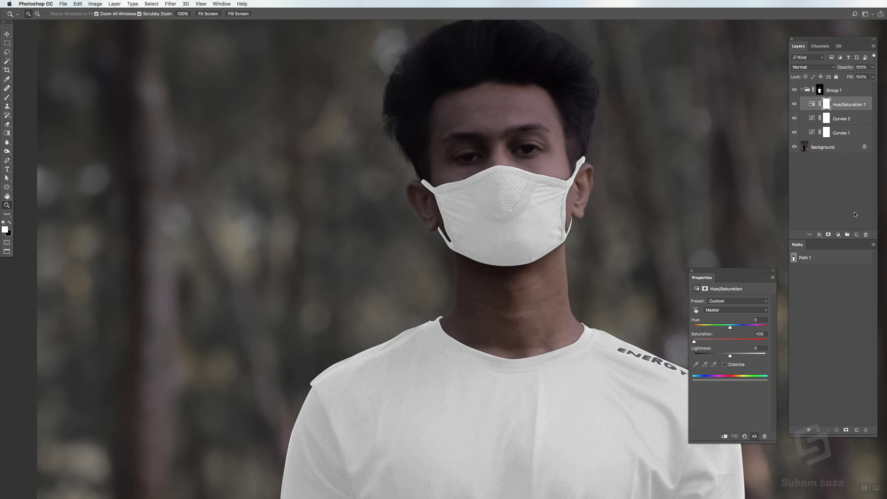
pyautogui.click(856, 235)
pyautogui.press('x')
pyautogui.moveTo(591, 249); pyautogui.dragTo(579, 230)
pyautogui.scroll(-15, 579, 230)
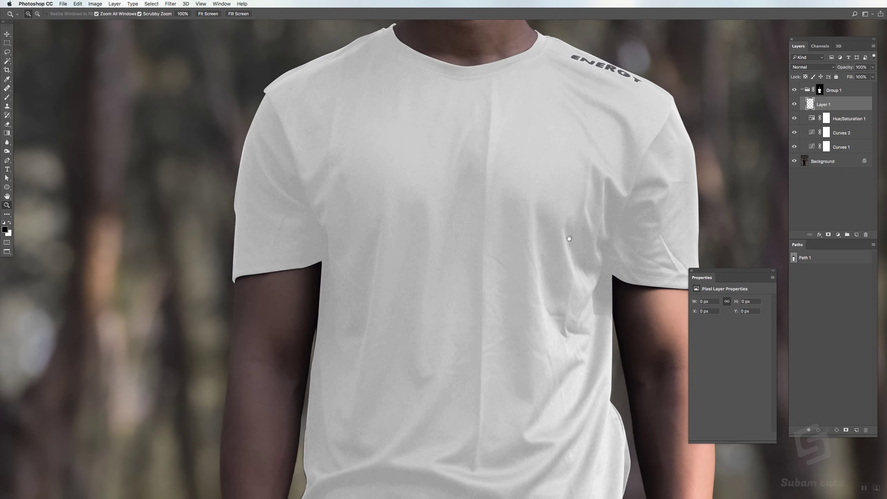
pyautogui.press('b')
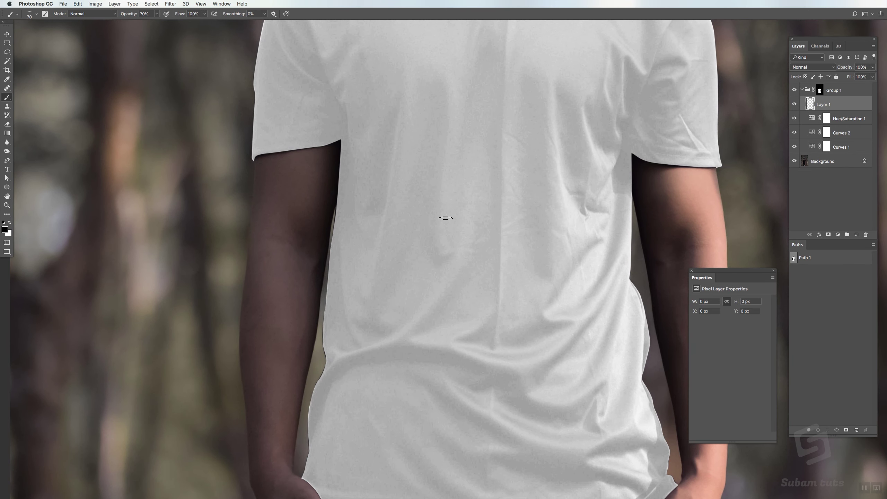
pyautogui.press('F5')
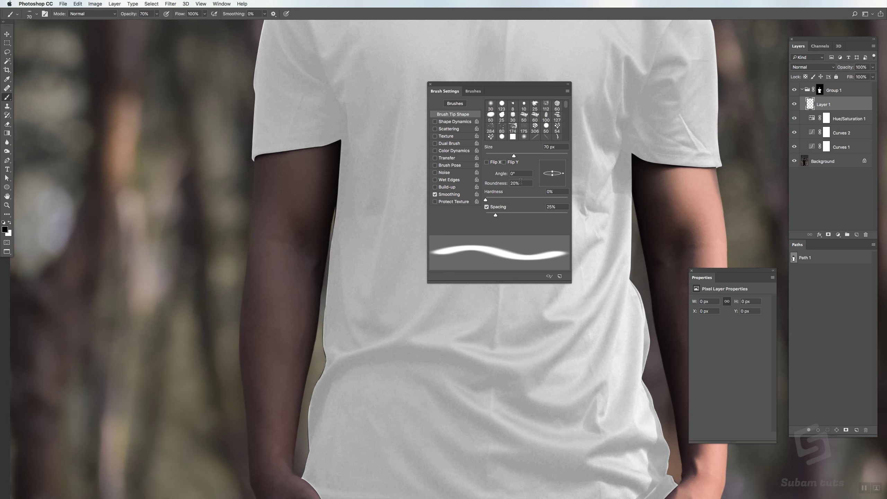
pyautogui.click(510, 181)
pyautogui.write('100')
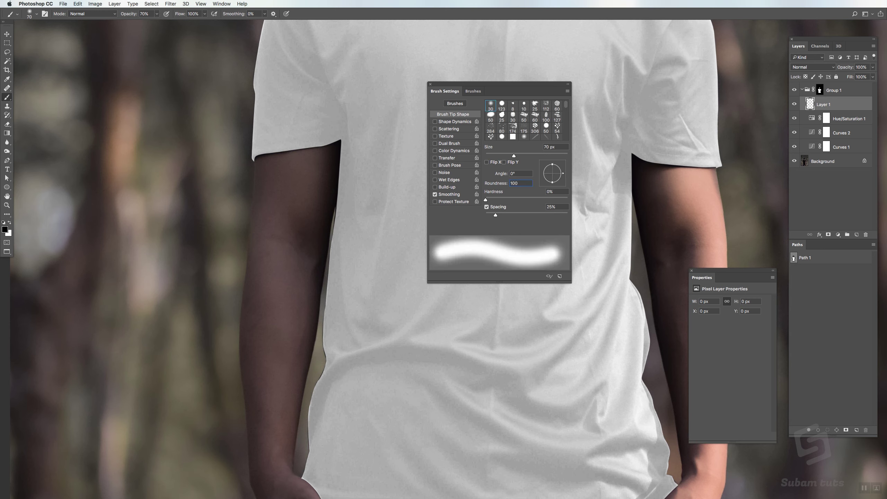
pyautogui.press('F5')
# - Enlarge the round brush to 700 px with 20% opacity
pyautogui.press(']')
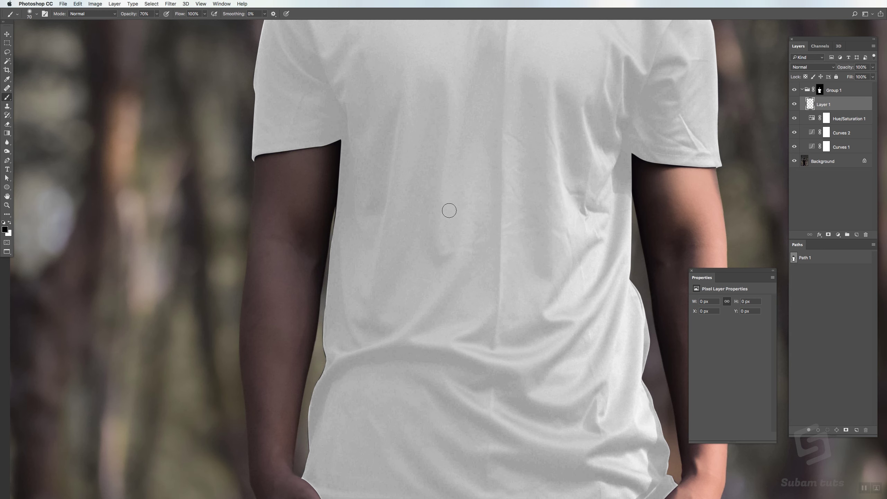
pyautogui.press(']')
pyautogui.press(']')
pyautogui.press(']')
pyautogui.press(']')
pyautogui.press(']')
pyautogui.press(']')
pyautogui.press(']')
pyautogui.press(']')
pyautogui.press(']')
pyautogui.press(']')
pyautogui.press(']')
pyautogui.press(']')
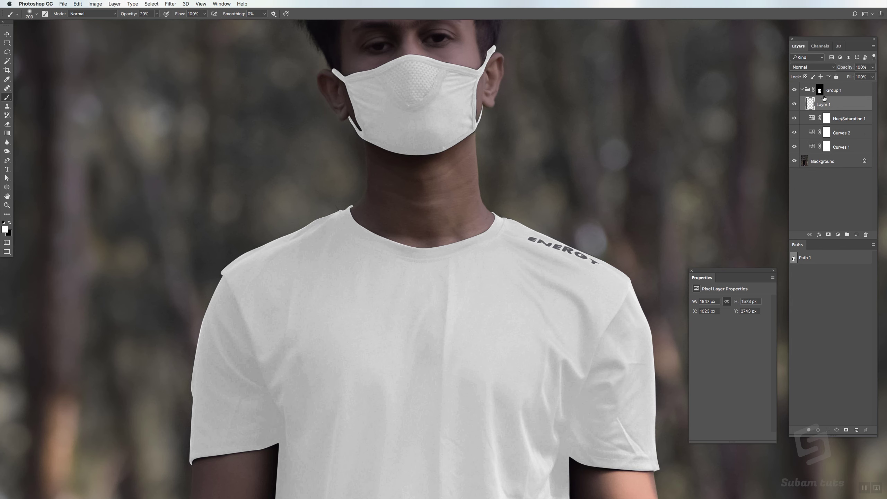
# - Fill the group mask's area with white on Layer 1, lower the layer's opacity to 20%, and compare it hidden and shown
pyautogui.keyDown('super'); pyautogui.click(813, 90); pyautogui.keyUp('super')
pyautogui.hotkey('alt', 'BackSpace')
pyautogui.press('super+d')
pyautogui.press('v')
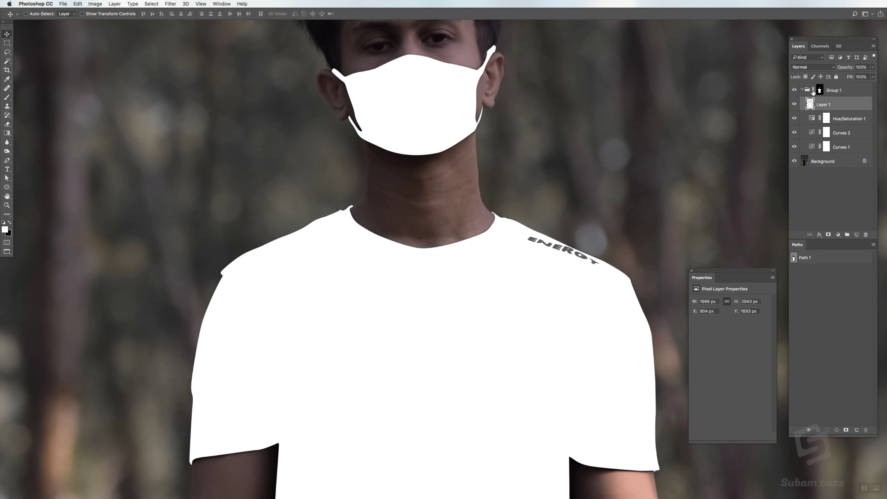
pyautogui.press('2')
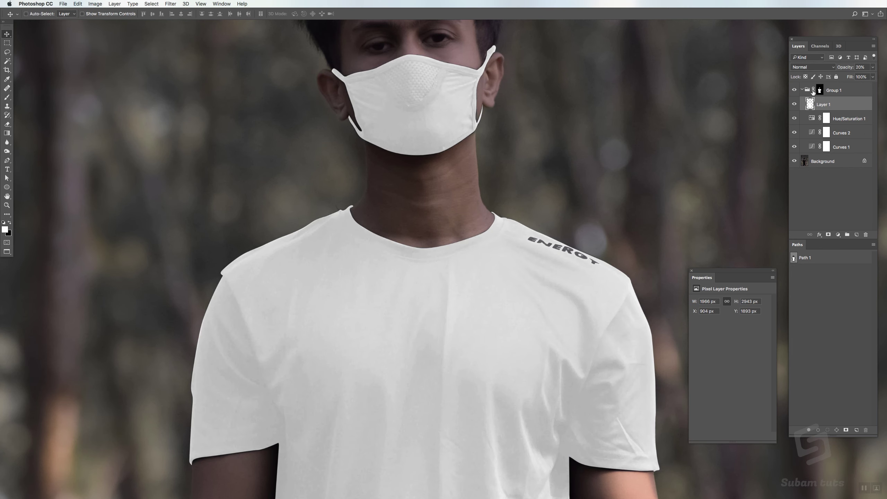
pyautogui.click(792, 105)
pyautogui.click(793, 105)
pyautogui.click(794, 105)
pyautogui.click(794, 105)
pyautogui.click(794, 105)
pyautogui.click(794, 105)
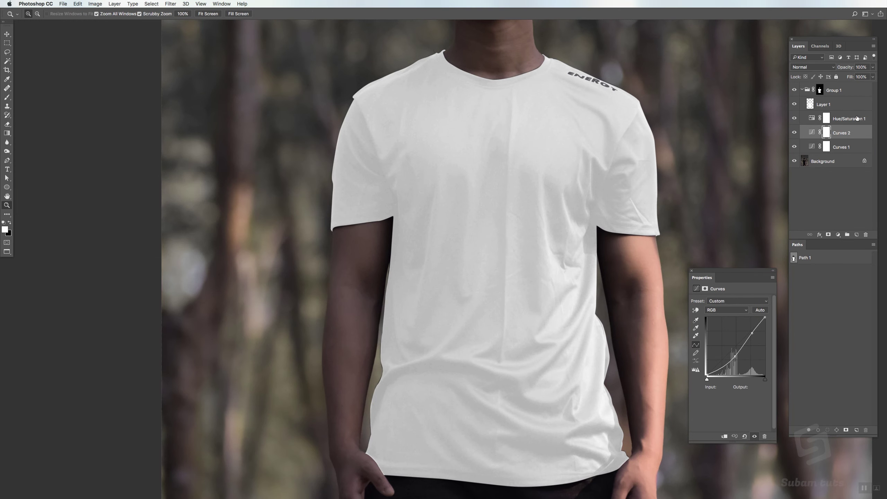
# - Add a third Curves adjustment above Hue/Saturation and sample curve points from the upper chest and sleeve folds of the shirt
pyautogui.click(857, 118)
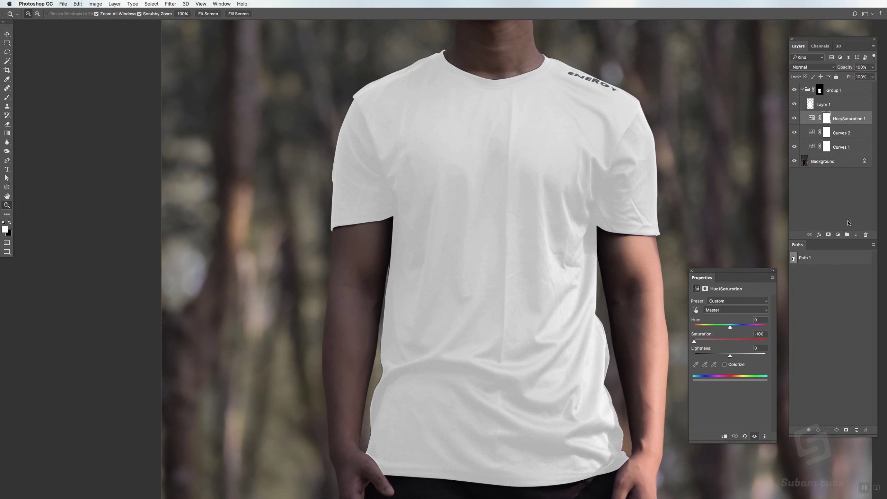
pyautogui.click(837, 234)
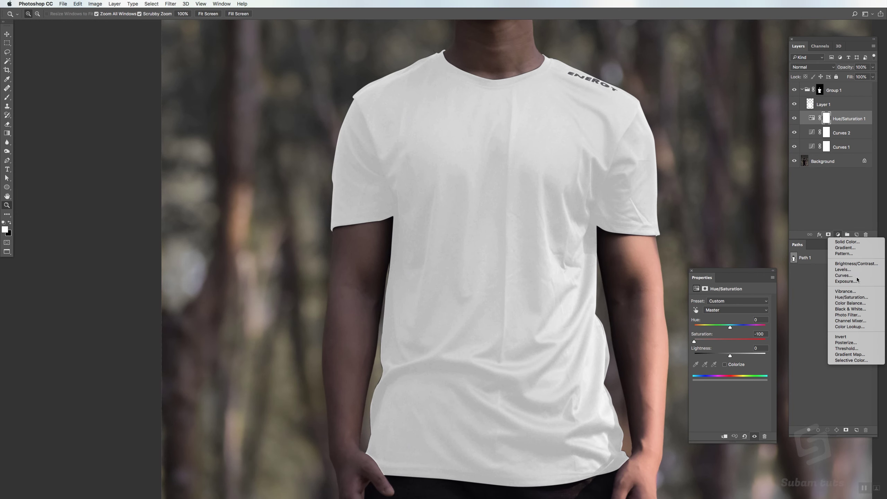
pyautogui.click(855, 276)
pyautogui.moveTo(590, 233); pyautogui.dragTo(533, 212)
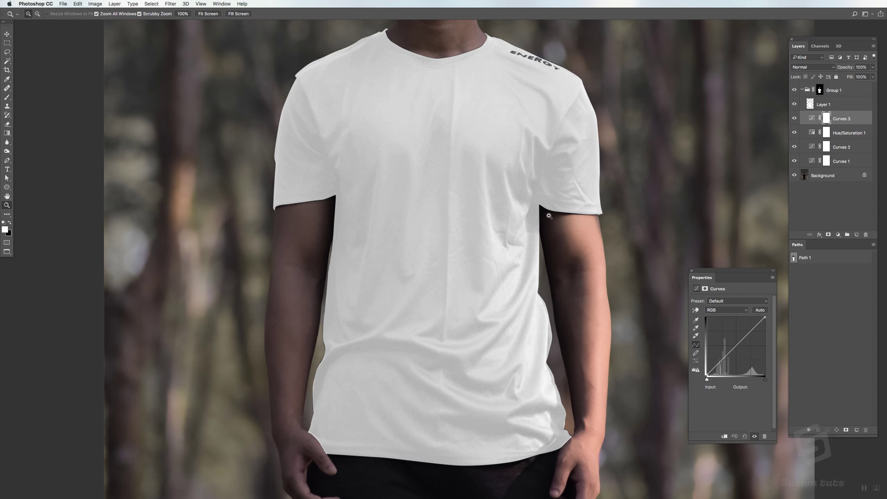
pyautogui.press('i')
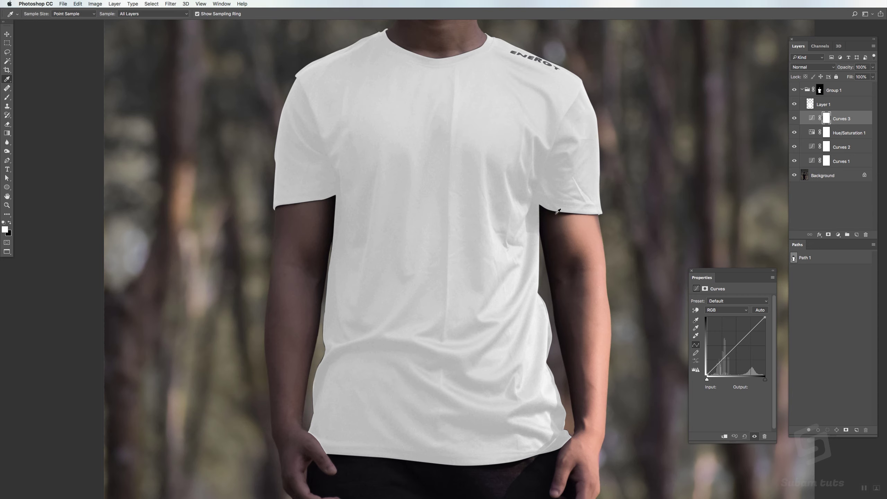
pyautogui.click(492, 103)
pyautogui.keyDown('super'); pyautogui.click(528, 132); pyautogui.keyUp('super')
pyautogui.keyDown('super'); pyautogui.click(543, 162); pyautogui.keyUp('super')
# - Reshape the third Curves adjustment's sampled points for stronger shirt contrast, with the upper point at input 36, output 44
pyautogui.moveTo(729, 353); pyautogui.dragTo(730, 349)
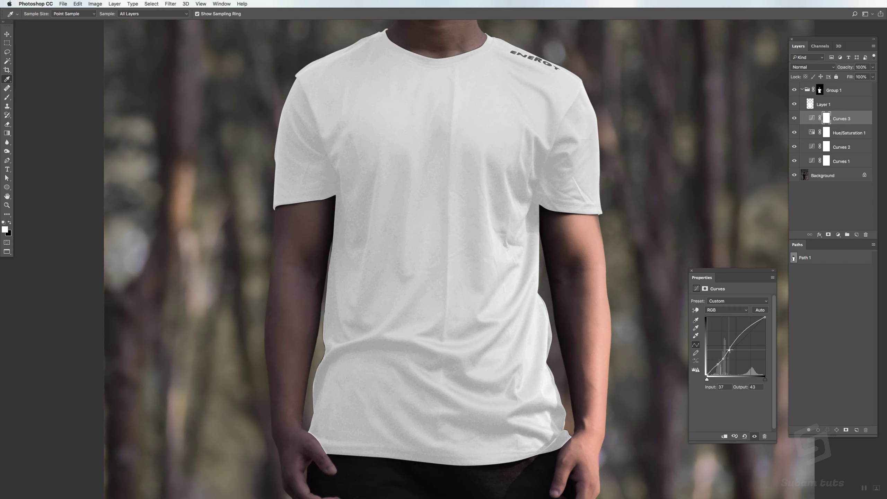
pyautogui.moveTo(730, 350); pyautogui.dragTo(729, 350)
pyautogui.click(718, 366)
pyautogui.moveTo(718, 367); pyautogui.dragTo(723, 359)
pyautogui.moveTo(723, 359); pyautogui.dragTo(729, 351)
# - Compare the shirt's fold contrast with Layer 1 and the third Curves adjustment toggled off and on
pyautogui.click(795, 104)
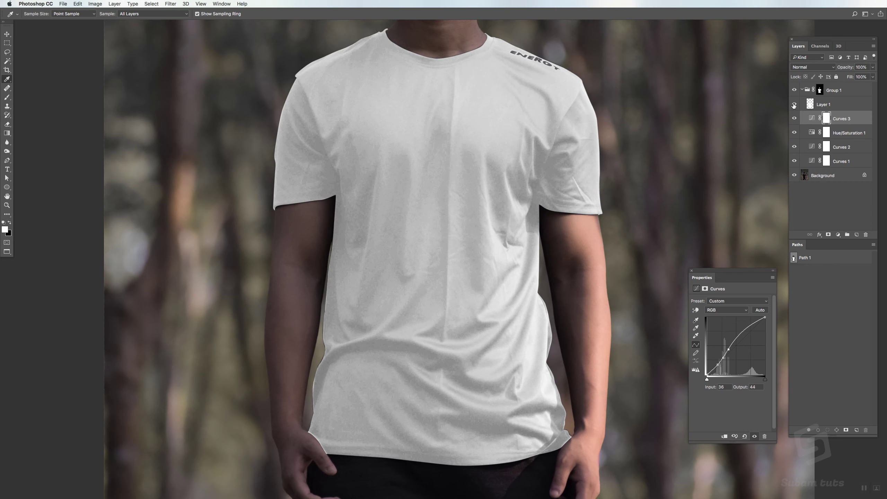
pyautogui.press('z')
pyautogui.moveTo(562, 198); pyautogui.dragTo(520, 193)
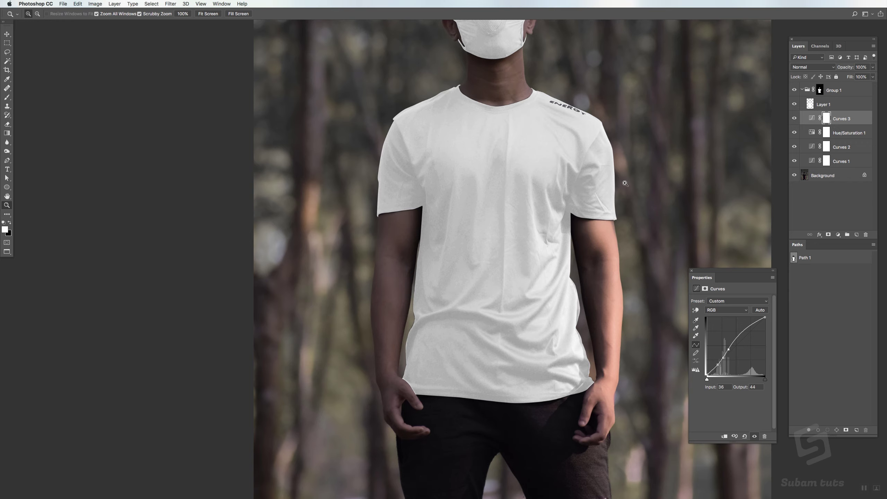
pyautogui.moveTo(570, 177); pyautogui.dragTo(624, 208)
pyautogui.click(793, 118)
pyautogui.click(792, 118)
pyautogui.click(793, 118)
pyautogui.click(792, 119)
pyautogui.moveTo(529, 210)
pyautogui.mouseDown()
pyautogui.moveTo(556, 221)
pyautogui.moveTo(533, 216)
pyautogui.moveTo(529, 205)
pyautogui.mouseUp()
pyautogui.moveTo(386, 225)
pyautogui.mouseDown()
pyautogui.moveTo(412, 236)
pyautogui.moveTo(390, 229)
pyautogui.mouseUp()
pyautogui.click(794, 119)
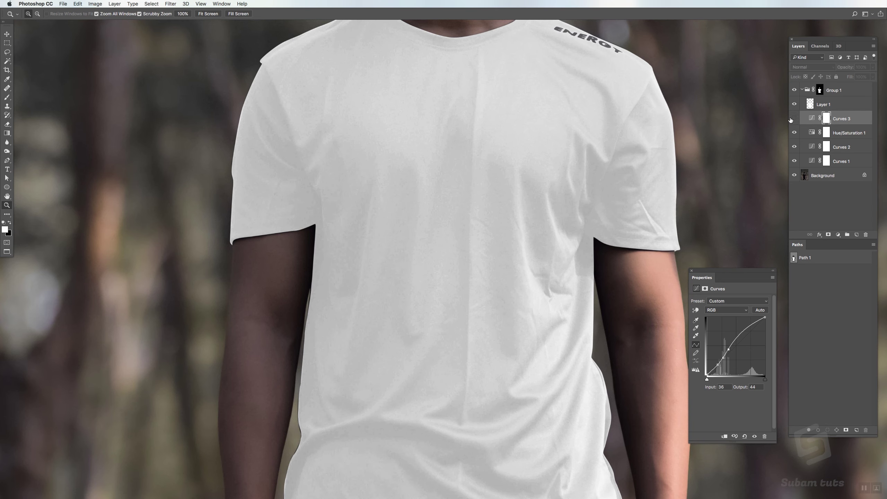
pyautogui.click(794, 119)
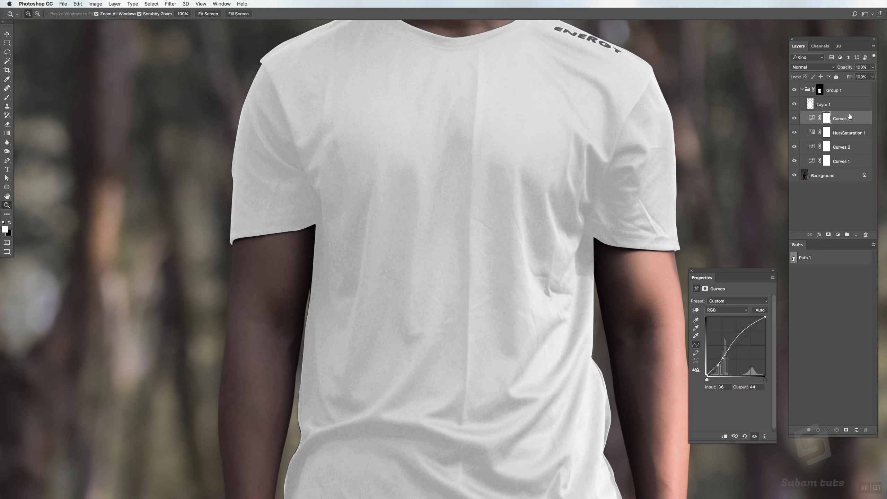
# - Add an empty layer above Layer 1 and set the brush to 400 px with 30% opacity
pyautogui.click(826, 106)
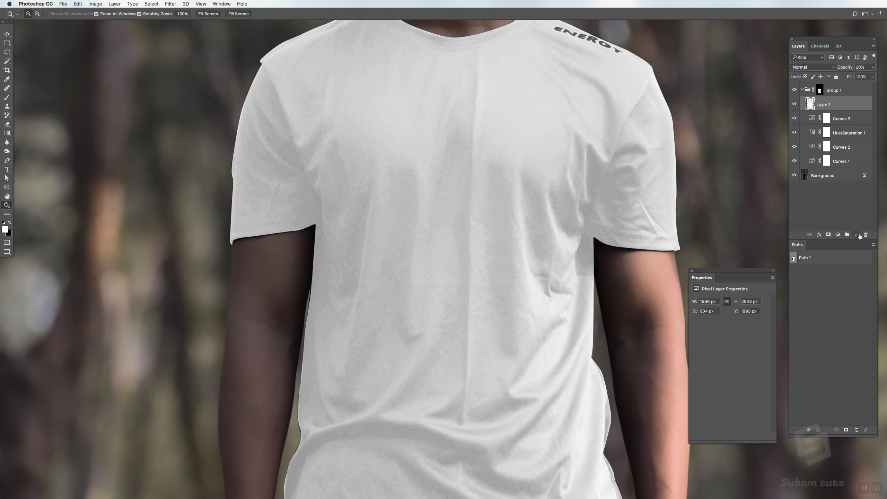
pyautogui.click(856, 234)
pyautogui.press('b')
pyautogui.press('[')
pyautogui.press('[')
pyautogui.press('[')
pyautogui.press('3')
# - Try to brush white over the shirt's dark folds on Layer 2, including at 10% brush opacity
pyautogui.moveTo(590, 182)
pyautogui.mouseDown()
pyautogui.moveTo(572, 314)
pyautogui.moveTo(578, 230)
pyautogui.moveTo(564, 209)
pyautogui.moveTo(585, 200)
pyautogui.moveTo(524, 208)
pyautogui.moveTo(527, 189)
pyautogui.moveTo(538, 241)
pyautogui.mouseUp()
pyautogui.press('super+z')
pyautogui.press('1')
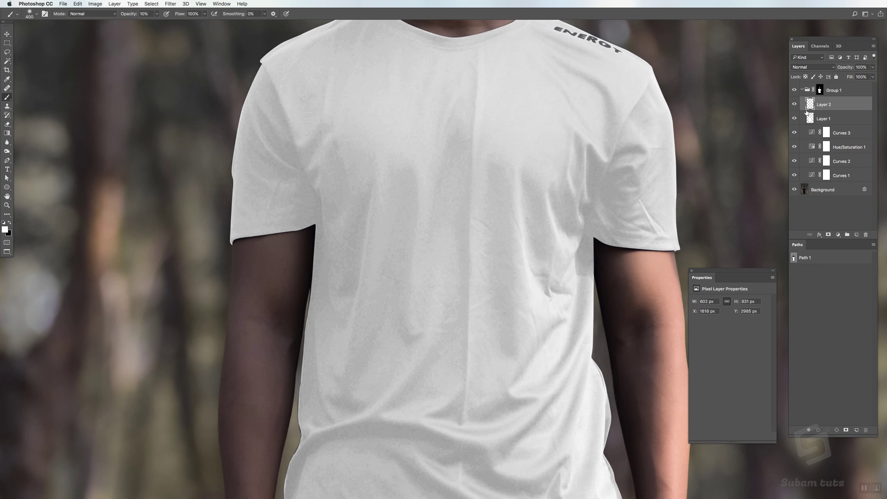
pyautogui.press('super+z')
# - Set the third Curves adjustment's opacity to 70% and compare the shirt with it hidden and shown
pyautogui.click(794, 132)
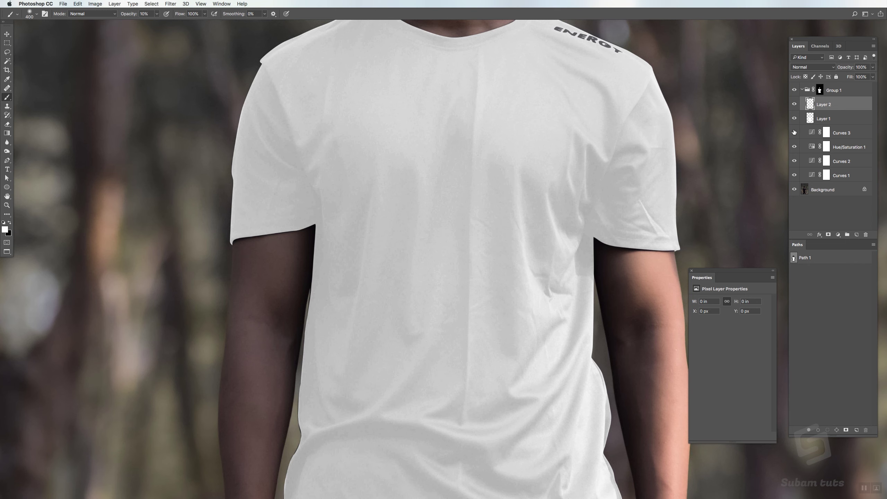
pyautogui.click(794, 132)
pyautogui.press('v')
pyautogui.click(841, 132)
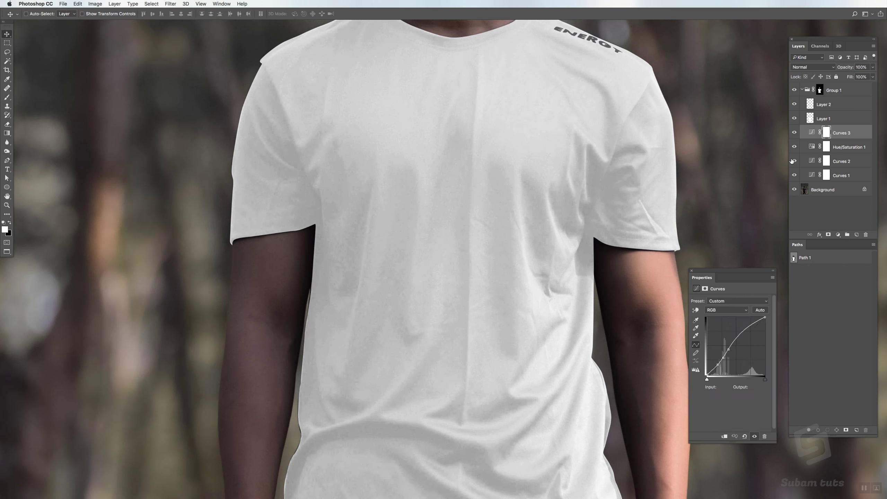
pyautogui.click(794, 132)
pyautogui.click(794, 132)
pyautogui.click(794, 132)
pyautogui.click(795, 133)
# - Compare the recolored shirt and mask with the original photo by toggling Group 1's visibility
pyautogui.moveTo(573, 248); pyautogui.dragTo(544, 273)
pyautogui.moveTo(593, 330); pyautogui.dragTo(580, 366)
pyautogui.moveTo(494, 97); pyautogui.dragTo(520, 141)
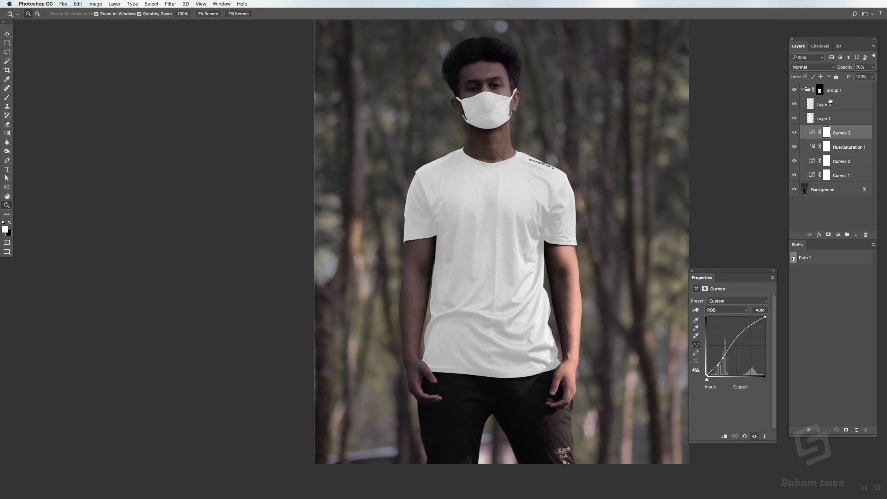
pyautogui.click(794, 90)
pyautogui.click(793, 90)
pyautogui.click(794, 90)
pyautogui.click(793, 90)
pyautogui.moveTo(513, 232)
pyautogui.mouseDown()
pyautogui.moveTo(535, 233)
pyautogui.moveTo(517, 233)
pyautogui.mouseUp()
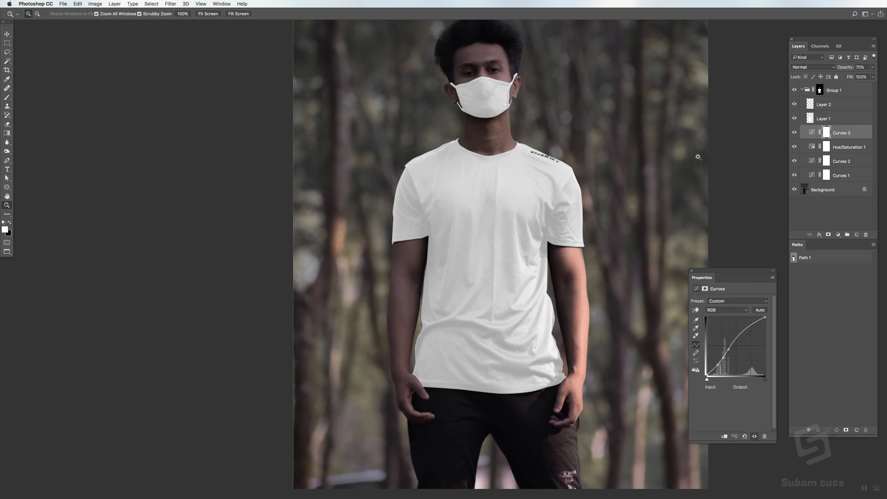
# - Check the second Curves adjustment's effect on the shirt and set its opacity to 80%
pyautogui.click(793, 161)
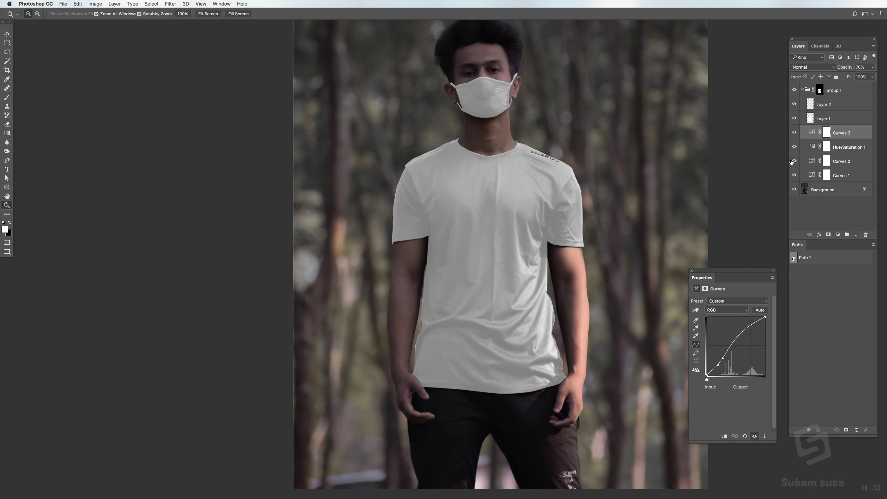
pyautogui.click(793, 161)
pyautogui.press('v')
pyautogui.click(845, 162)
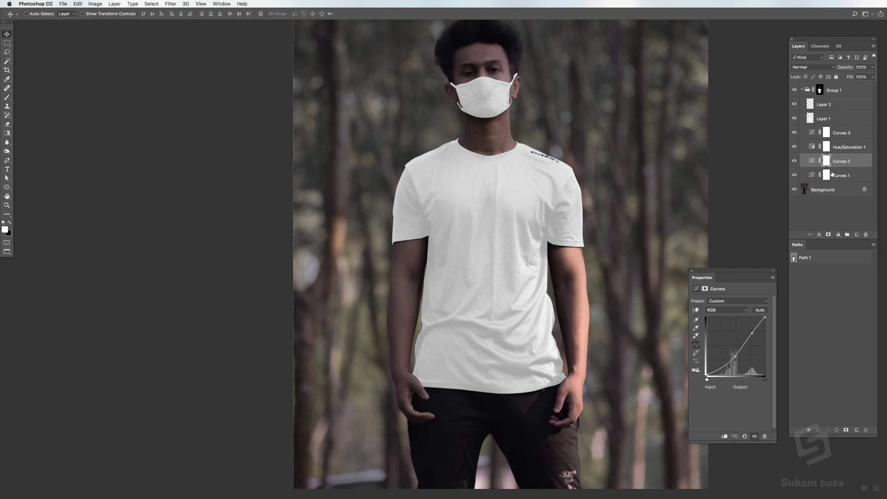
pyautogui.press('8')
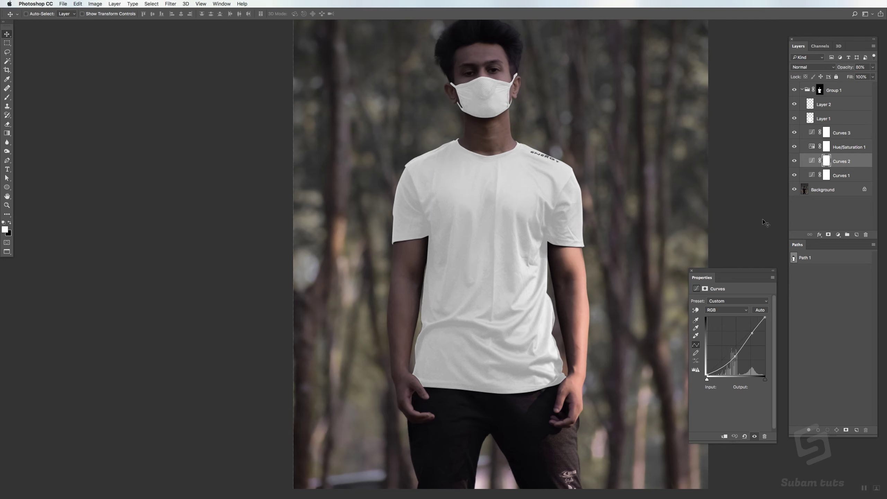
# - Set the third Curves adjustment's opacity to 40%, comparing the shirt with it hidden and shown
pyautogui.click(845, 136)
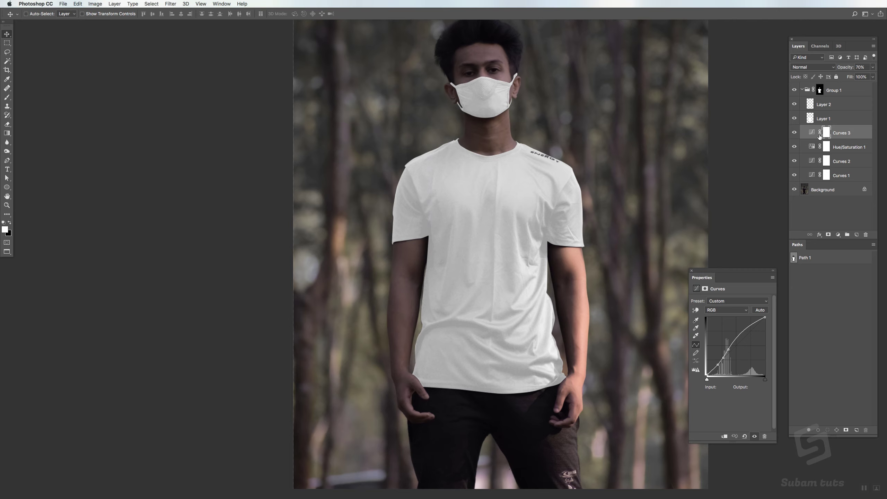
pyautogui.click(794, 133)
pyautogui.click(793, 133)
pyautogui.click(792, 133)
pyautogui.click(791, 133)
pyautogui.press('z')
pyautogui.moveTo(555, 249); pyautogui.dragTo(576, 225)
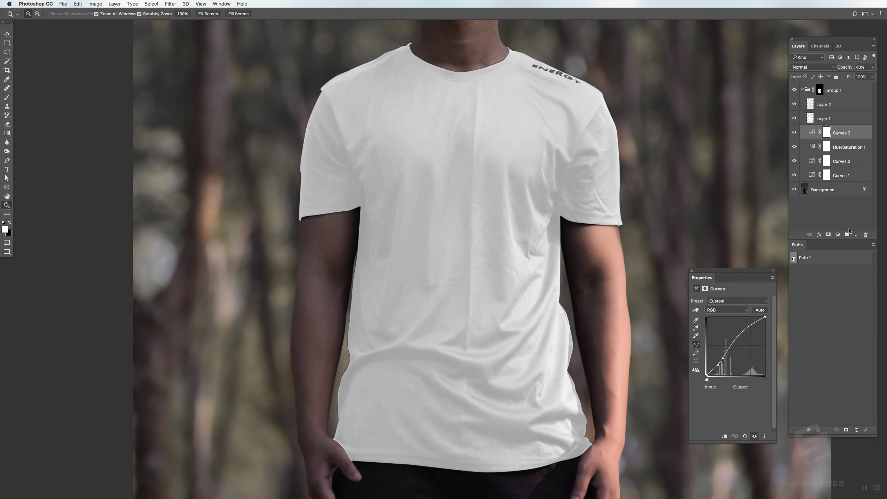
# - Create a new layer above the third Curves adjustment, sample the shirt's gray and pick a darker gray as foreground color
pyautogui.click(857, 234)
pyautogui.press('b')
pyautogui.keyDown('alt'); pyautogui.click(557, 232); pyautogui.keyUp('alt')
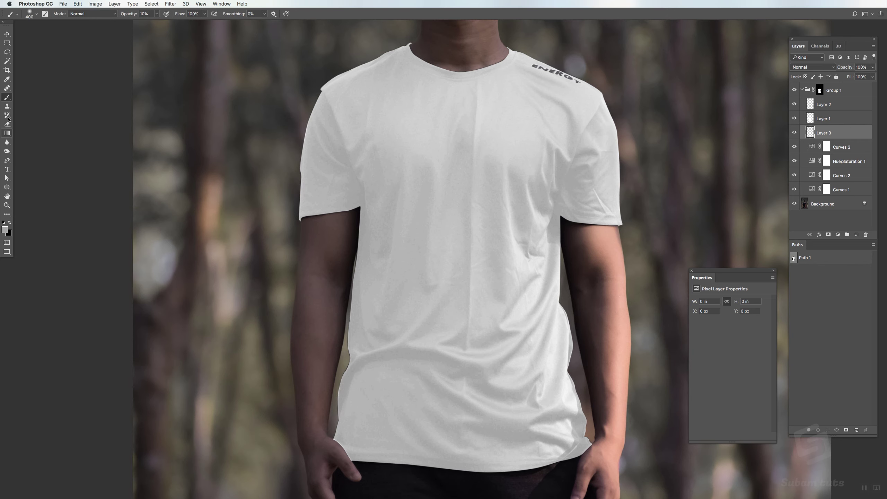
pyautogui.click(10, 231)
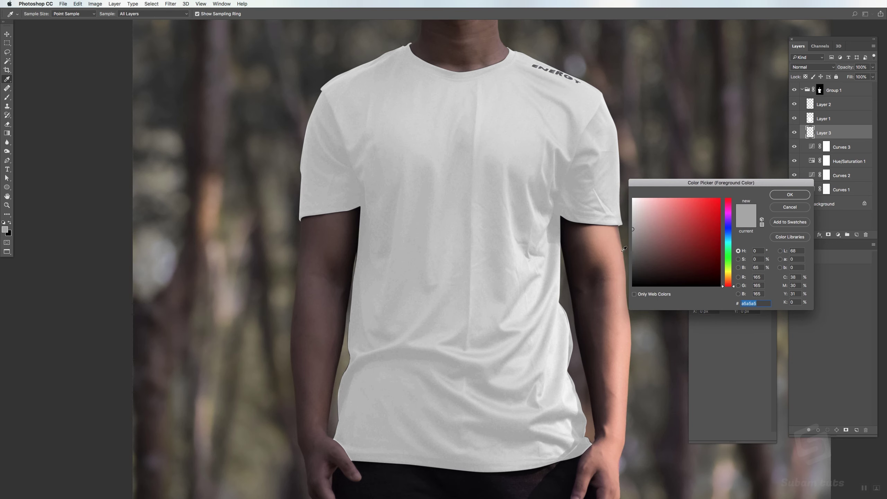
pyautogui.moveTo(636, 242)
pyautogui.mouseDown()
pyautogui.moveTo(630, 255)
pyautogui.moveTo(629, 247)
pyautogui.mouseUp()
pyautogui.click(790, 196)
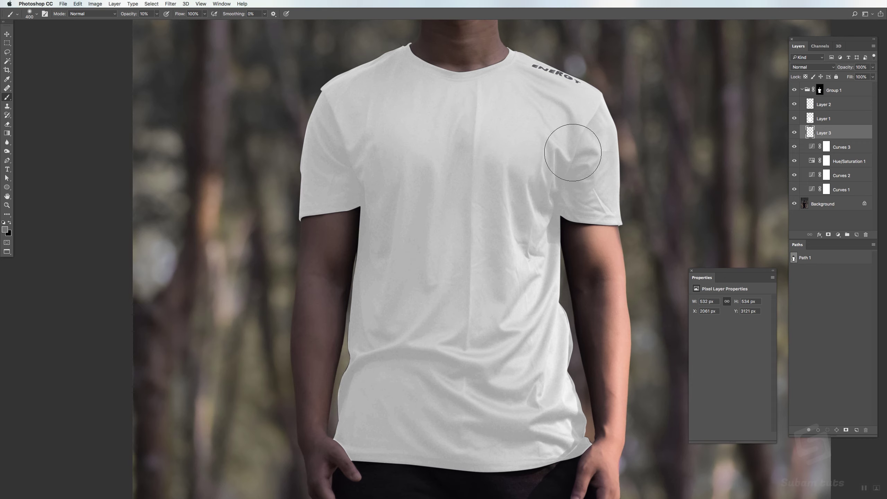
# - Paint soft gray shading where the right sleeve meets the torso and set Layer 3's blend mode to Multiply
pyautogui.moveTo(561, 181)
pyautogui.mouseDown()
pyautogui.moveTo(559, 206)
pyautogui.moveTo(565, 162)
pyautogui.moveTo(550, 251)
pyautogui.moveTo(567, 155)
pyautogui.moveTo(551, 276)
pyautogui.moveTo(550, 234)
pyautogui.mouseUp()
pyautogui.press('v')
pyautogui.hotkey('shift', 'alt', 'm')
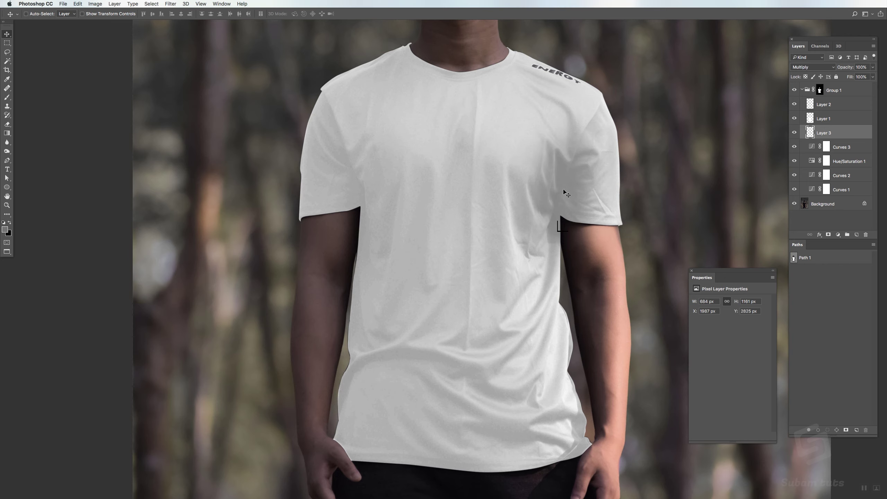
# - Paint gray shading at 10% opacity over the left sleeve and its underarm fold, then touch up the right sleeve
pyautogui.press('b')
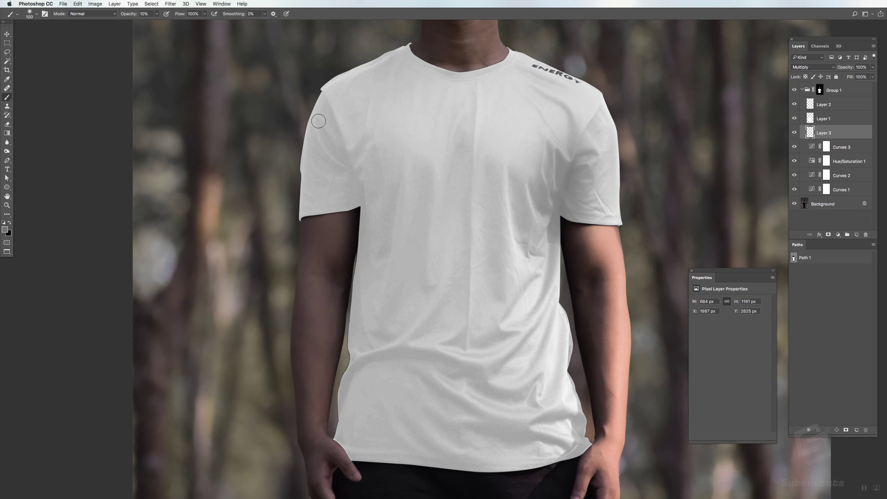
pyautogui.moveTo(347, 164); pyautogui.dragTo(353, 196)
pyautogui.moveTo(334, 135); pyautogui.dragTo(358, 214)
pyautogui.press(']')
pyautogui.press(']')
pyautogui.press(']')
pyautogui.moveTo(321, 118); pyautogui.dragTo(358, 199)
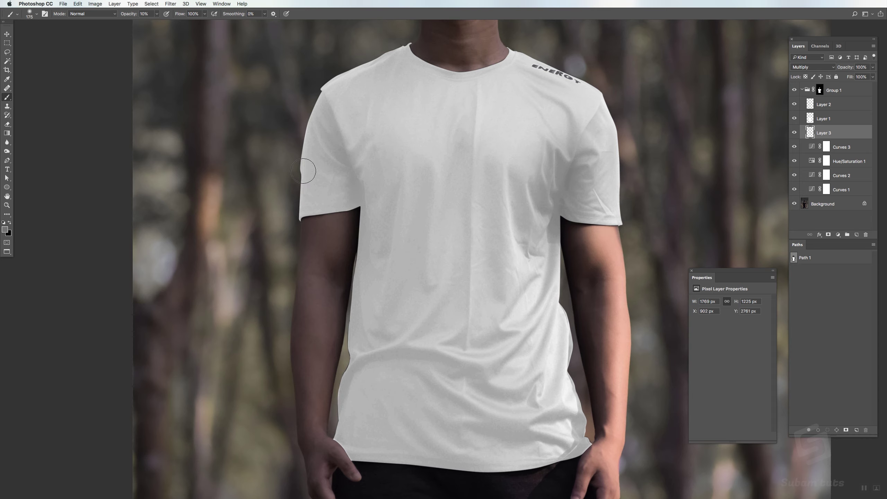
pyautogui.moveTo(312, 122); pyautogui.dragTo(307, 213)
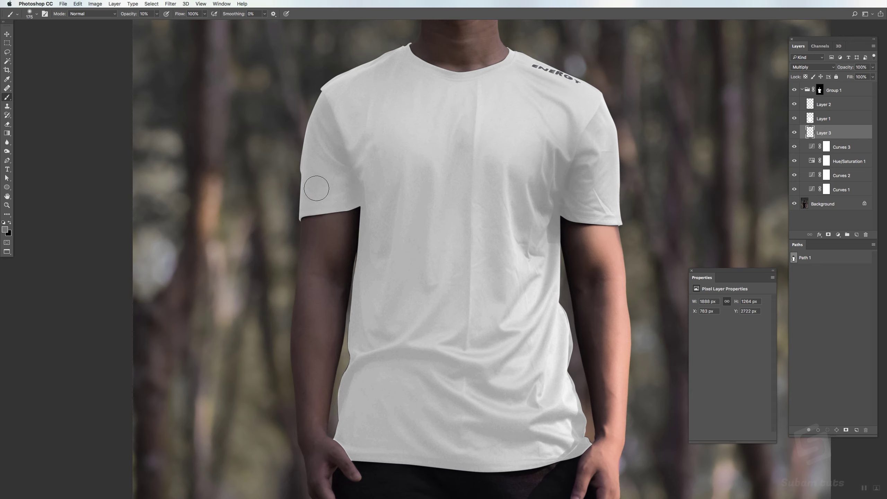
pyautogui.moveTo(599, 124)
pyautogui.mouseDown()
pyautogui.moveTo(593, 170)
pyautogui.moveTo(595, 112)
pyautogui.mouseUp()
# - Lighten the shading on the right sleeve with a 600 px eraser at 30% opacity
pyautogui.press('e')
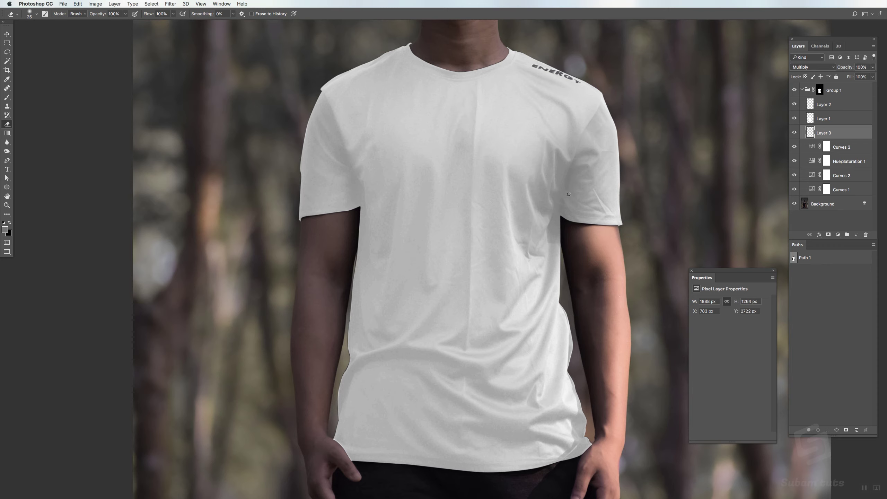
pyautogui.press(']')
pyautogui.press(']')
pyautogui.press(']')
pyautogui.press(']')
pyautogui.press(']')
pyautogui.press(']')
pyautogui.press(']')
pyautogui.press(']')
pyautogui.press(']')
pyautogui.press(']')
pyautogui.press(']')
pyautogui.press(']')
pyautogui.press(']')
pyautogui.press('3')
pyautogui.moveTo(572, 170)
pyautogui.mouseDown()
pyautogui.moveTo(577, 156)
pyautogui.moveTo(530, 160)
pyautogui.moveTo(593, 149)
pyautogui.mouseUp()
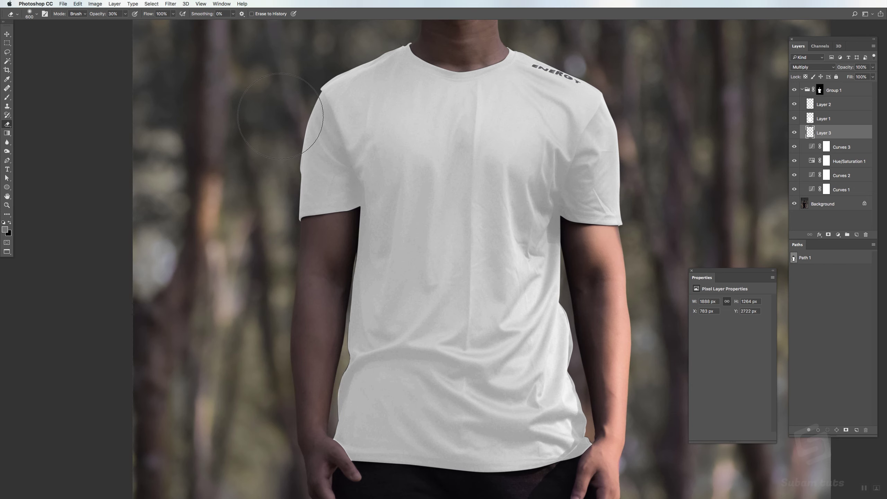
pyautogui.moveTo(609, 170)
pyautogui.mouseDown()
pyautogui.moveTo(627, 166)
pyautogui.moveTo(623, 196)
pyautogui.moveTo(615, 151)
pyautogui.moveTo(599, 164)
pyautogui.mouseUp()
# - Erase shading along the right sleeve's outer edge at 100% opacity and compare the shirt with Layer 3 hidden and shown
pyautogui.press('[')
pyautogui.press('[')
pyautogui.press('[')
pyautogui.press('0')
pyautogui.moveTo(620, 126)
pyautogui.mouseDown()
pyautogui.moveTo(619, 188)
pyautogui.moveTo(620, 109)
pyautogui.moveTo(618, 220)
pyautogui.mouseUp()
pyautogui.click(795, 134)
pyautogui.click(795, 134)
pyautogui.click(795, 134)
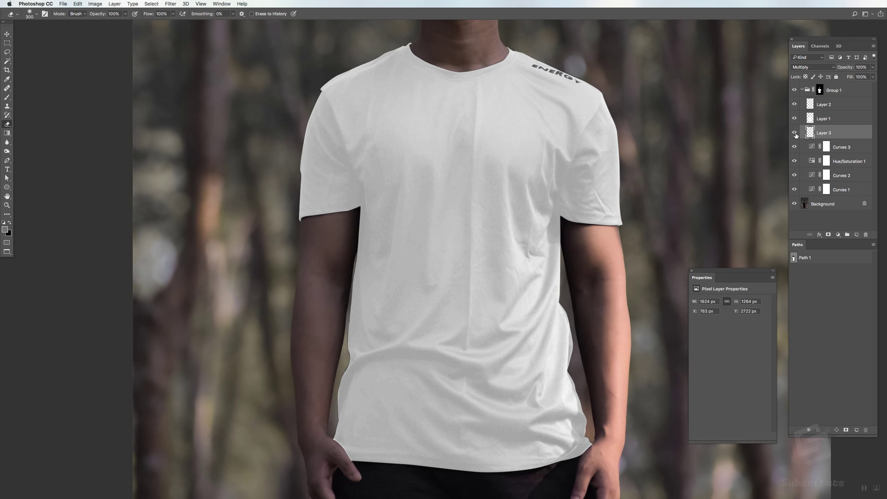
pyautogui.click(795, 134)
# - Shade the shirt's left side down to the hem and the middle of the torso with a 400 px brush
pyautogui.press('z')
pyautogui.moveTo(509, 340); pyautogui.dragTo(409, 399)
pyautogui.click(408, 399)
pyautogui.press('b')
pyautogui.press(']')
pyautogui.press(']')
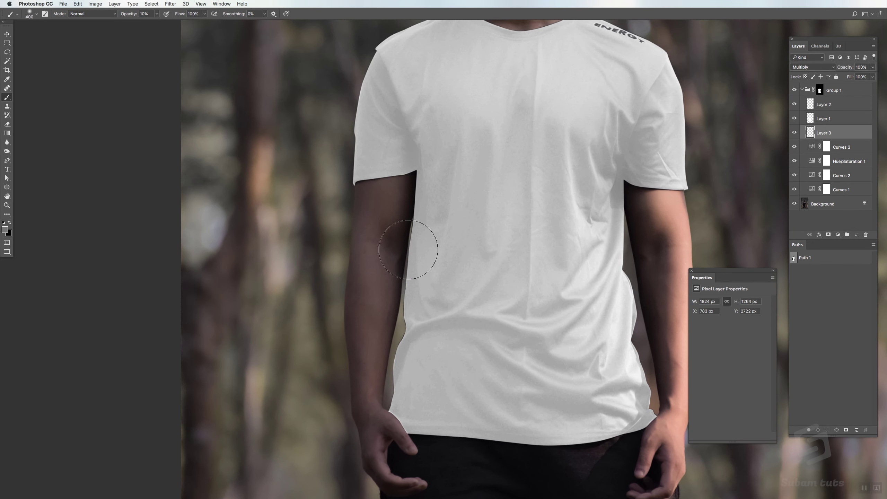
pyautogui.moveTo(421, 167); pyautogui.dragTo(398, 408)
pyautogui.moveTo(408, 231); pyautogui.dragTo(397, 401)
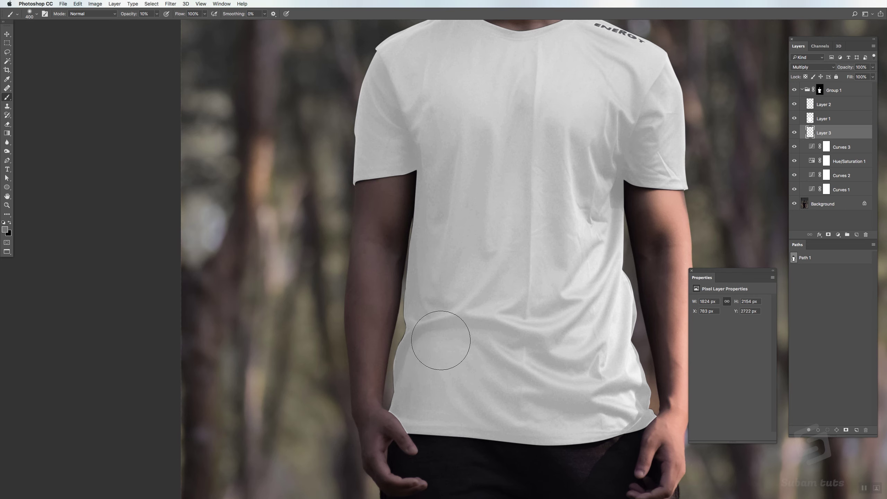
pyautogui.moveTo(507, 210); pyautogui.dragTo(501, 319)
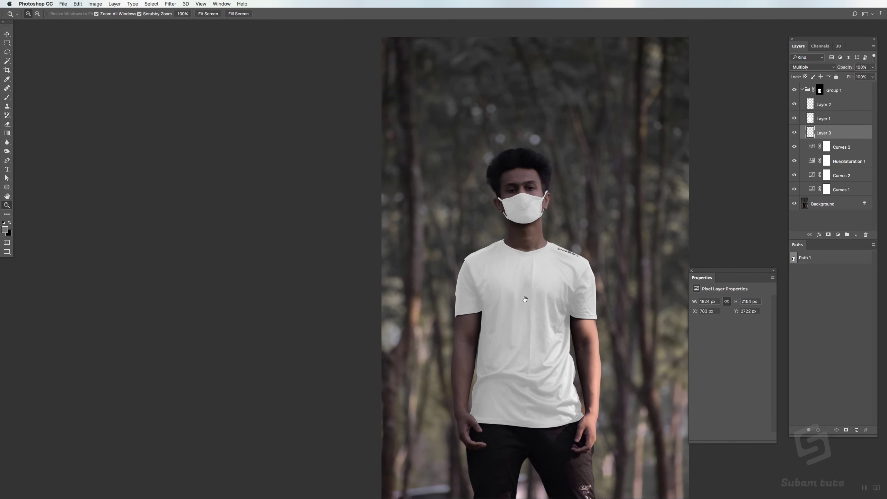
# - Paint soft gray shading over the face mask at 10% opacity, checking it against the original with Group 1 hidden
pyautogui.moveTo(541, 370); pyautogui.dragTo(522, 287)
pyautogui.moveTo(498, 126); pyautogui.dragTo(558, 184)
pyautogui.moveTo(448, 184)
pyautogui.mouseDown()
pyautogui.moveTo(449, 145)
pyautogui.moveTo(428, 120)
pyautogui.moveTo(495, 217)
pyautogui.mouseUp()
pyautogui.press('z')
pyautogui.press('super+0')
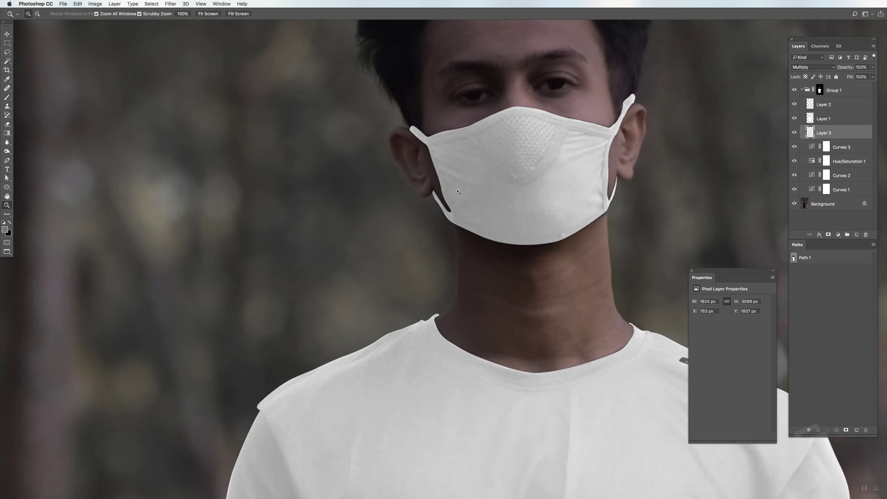
pyautogui.press('b')
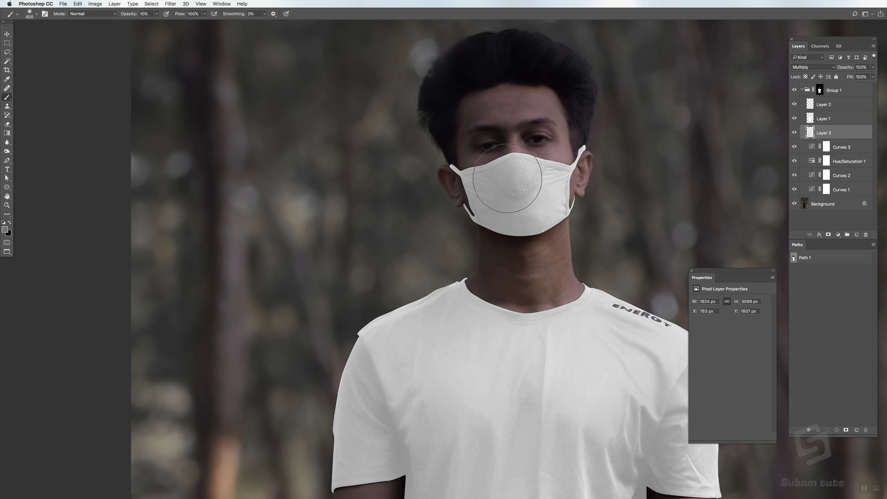
pyautogui.click(794, 90)
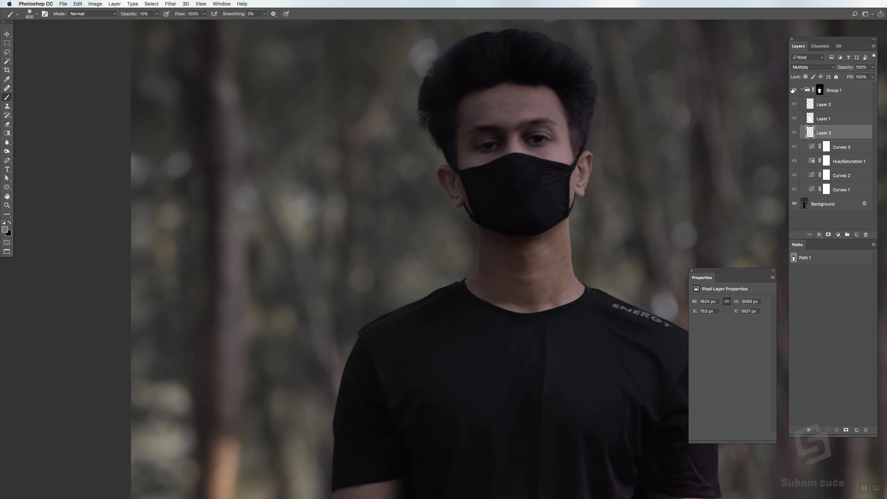
pyautogui.moveTo(494, 189)
pyautogui.mouseDown()
pyautogui.moveTo(494, 179)
pyautogui.moveTo(497, 202)
pyautogui.mouseUp()
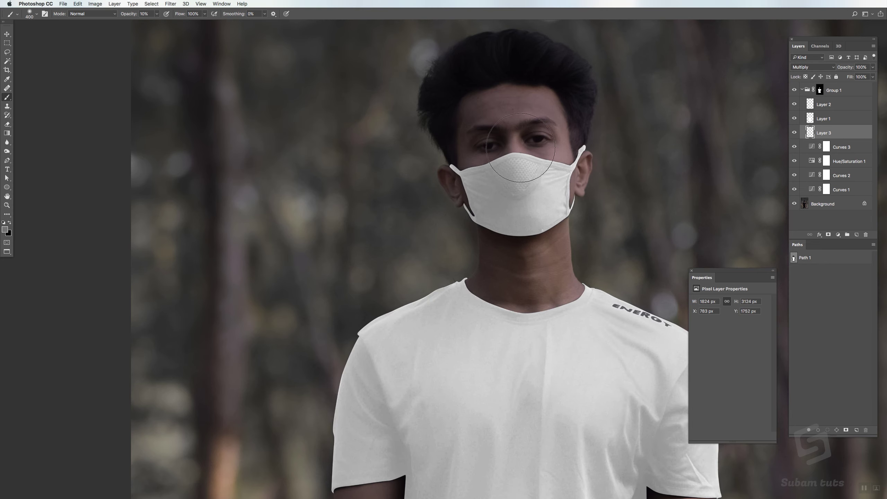
pyautogui.moveTo(479, 177)
pyautogui.mouseDown()
pyautogui.moveTo(450, 139)
pyautogui.moveTo(448, 174)
pyautogui.mouseUp()
# - Deepen the shading along the face mask's left side with a 100 px brush at 40% opacity
pyautogui.press('[')
pyautogui.press('[')
pyautogui.press('[')
pyautogui.press('[')
pyautogui.press('[')
pyautogui.press('[')
pyautogui.press('[')
pyautogui.press('0')
pyautogui.press('4')
pyautogui.moveTo(463, 171); pyautogui.dragTo(475, 221)
pyautogui.moveTo(479, 168); pyautogui.dragTo(498, 239)
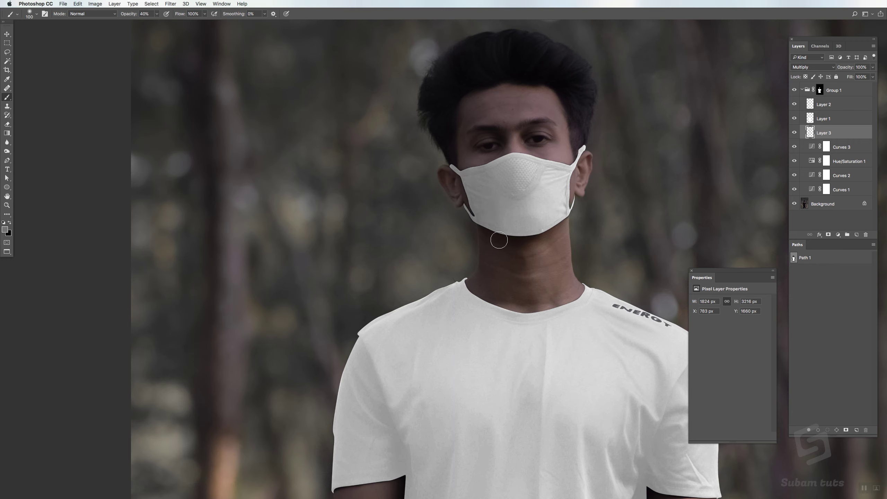
pyautogui.moveTo(479, 179)
pyautogui.mouseDown()
pyautogui.moveTo(511, 238)
pyautogui.moveTo(506, 154)
pyautogui.moveTo(521, 244)
pyautogui.moveTo(499, 200)
pyautogui.mouseUp()
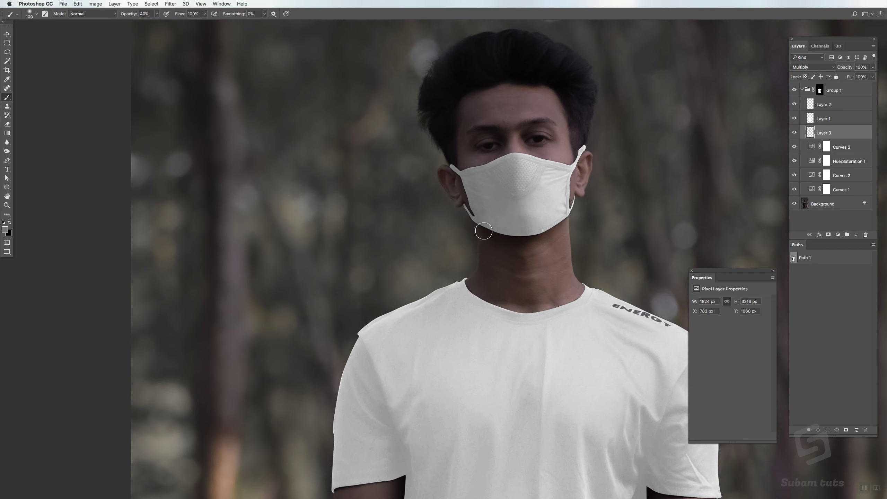
pyautogui.press(']')
pyautogui.press(']')
pyautogui.press(']')
pyautogui.press(']')
pyautogui.press(']')
pyautogui.press('[')
pyautogui.press('[')
pyautogui.press('[')
pyautogui.press('[')
pyautogui.press('[')
pyautogui.press('e')
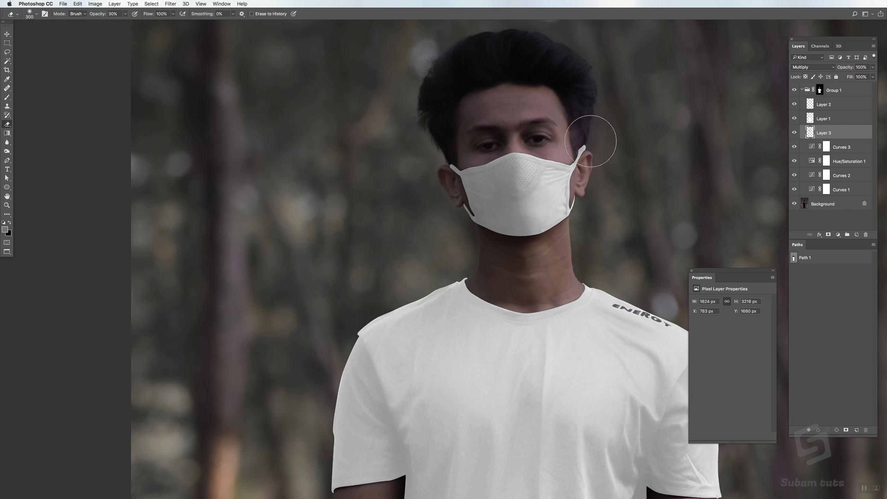
# - Apply a Gaussian Blur with a 0.3 pixel radius to Group 1's layer mask
pyautogui.press('z')
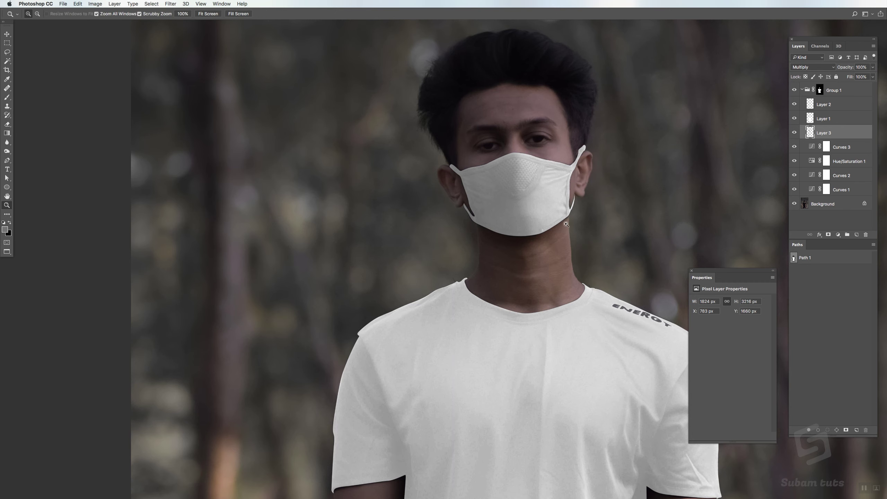
pyautogui.click(508, 207)
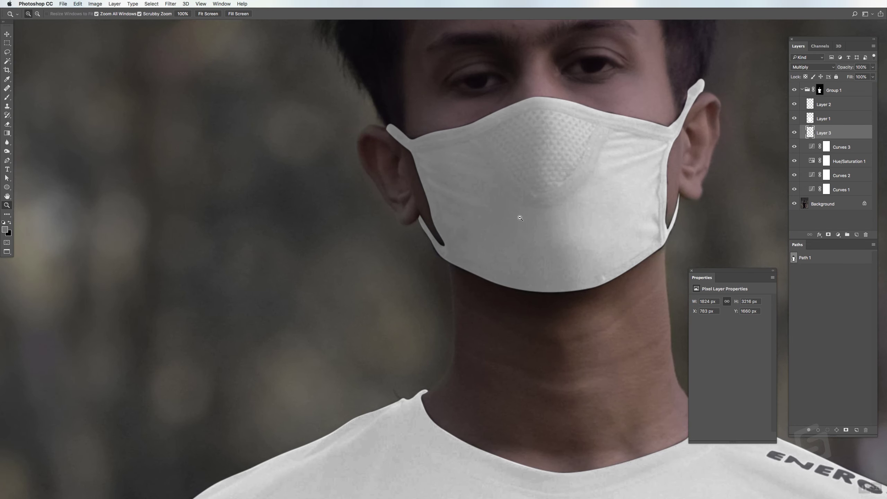
pyautogui.keyDown('alt'); pyautogui.click(509, 212); pyautogui.keyUp('alt')
pyautogui.click(821, 90)
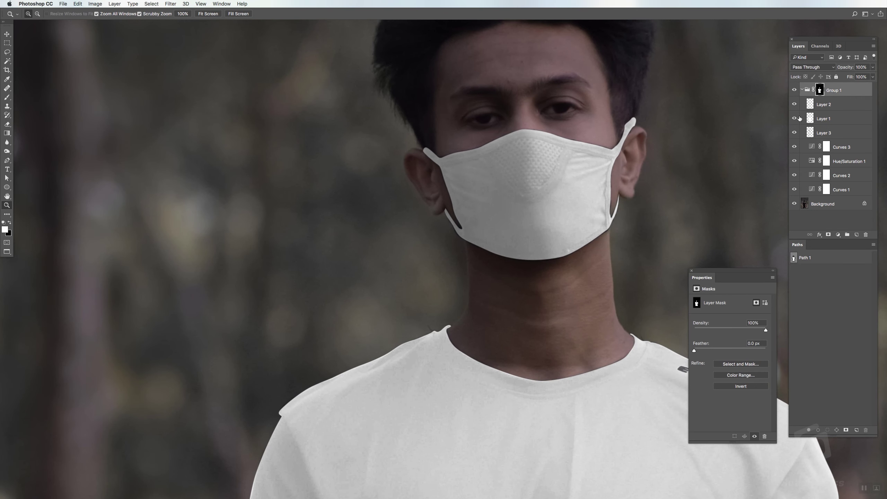
pyautogui.press('super+alt+f')
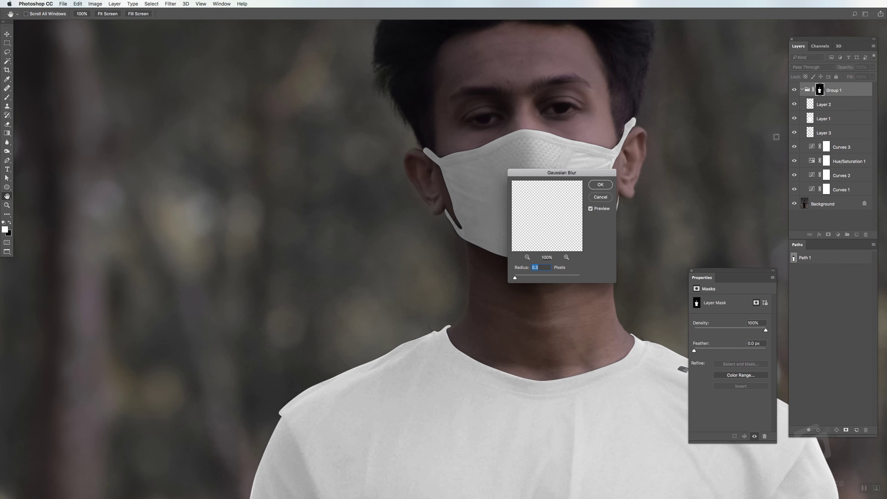
pyautogui.press('Return')
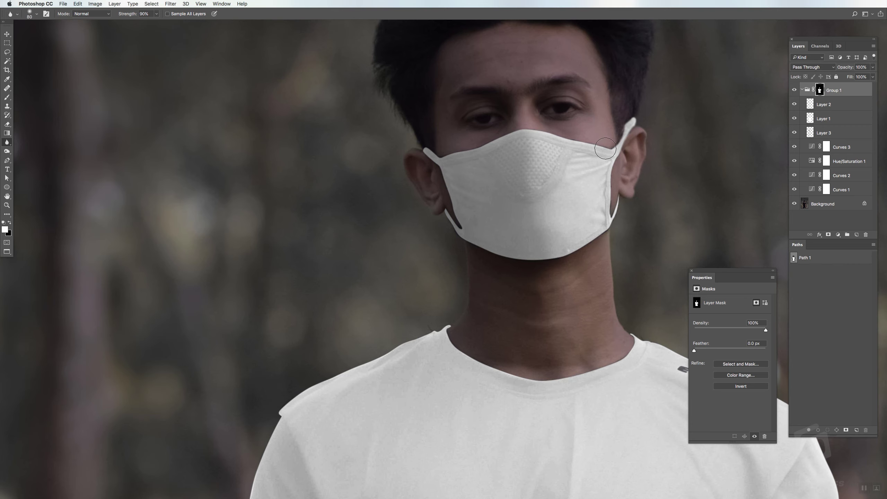
# - Soften Group 1's mask along the face mask's edges and right ear strap with the Blur tool at 90% strength
pyautogui.moveTo(538, 128)
pyautogui.mouseDown()
pyautogui.moveTo(425, 155)
pyautogui.moveTo(458, 225)
pyautogui.moveTo(441, 211)
pyautogui.moveTo(483, 255)
pyautogui.moveTo(538, 263)
pyautogui.moveTo(584, 251)
pyautogui.mouseUp()
pyautogui.moveTo(619, 204); pyautogui.dragTo(607, 215)
pyautogui.moveTo(613, 167); pyautogui.dragTo(643, 124)
# - Blur Group 1's mask edge along the collar, left shoulder and left sleeve
pyautogui.moveTo(449, 381); pyautogui.dragTo(338, 208)
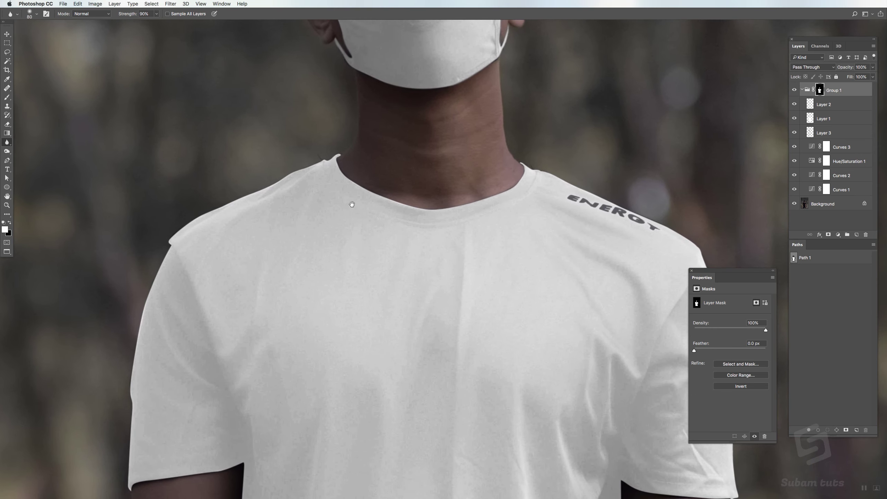
pyautogui.moveTo(343, 154); pyautogui.dragTo(288, 176)
pyautogui.moveTo(178, 227); pyautogui.dragTo(168, 237)
pyautogui.moveTo(130, 417); pyautogui.dragTo(233, 198)
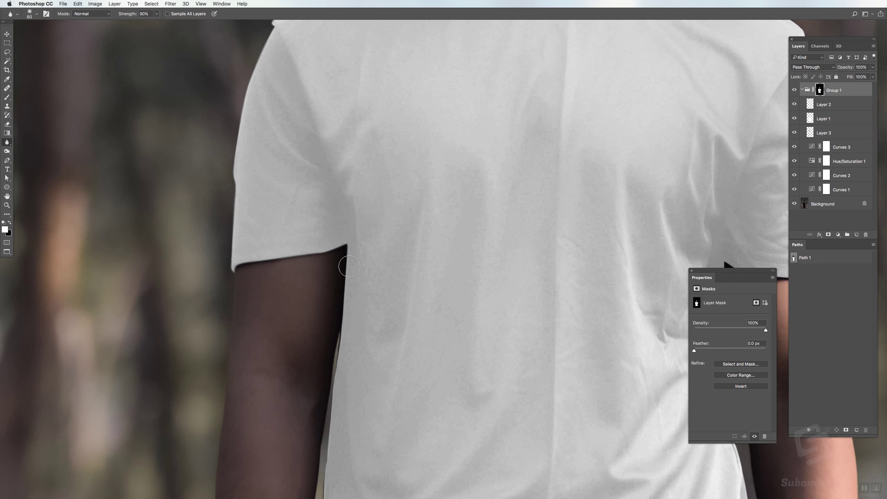
# - Blur Group 1's mask edge down the left side of the shirt's torso, checking the waist contour up close
pyautogui.moveTo(341, 359); pyautogui.dragTo(337, 178)
pyautogui.moveTo(323, 362); pyautogui.dragTo(308, 433)
pyautogui.moveTo(307, 400); pyautogui.dragTo(327, 271)
pyautogui.press('z')
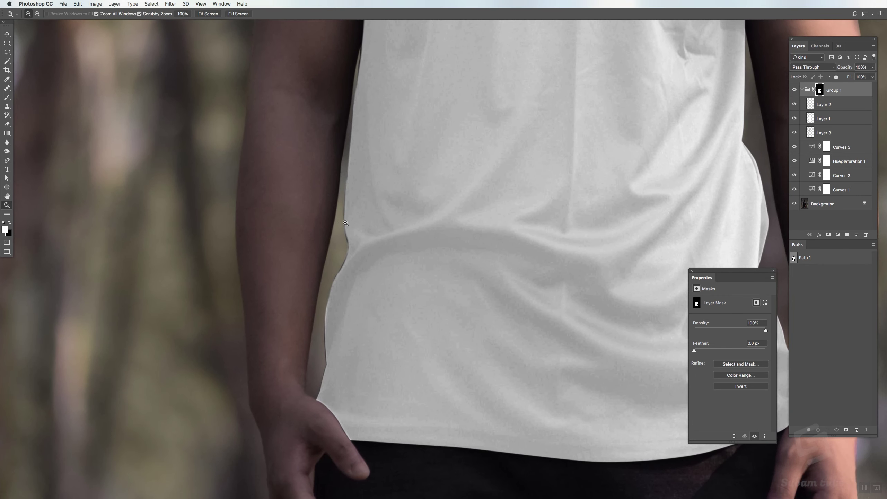
pyautogui.click(345, 222)
pyautogui.press('b')
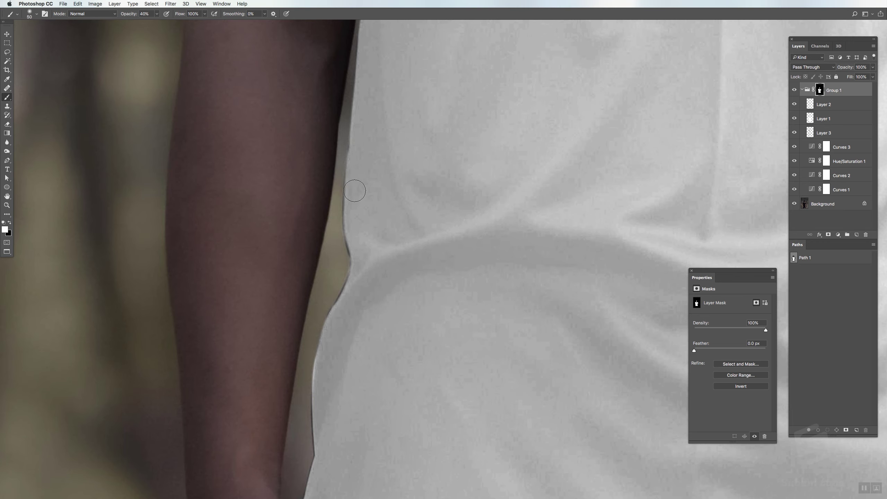
pyautogui.press('z')
pyautogui.moveTo(350, 281); pyautogui.dragTo(332, 280)
pyautogui.press('b')
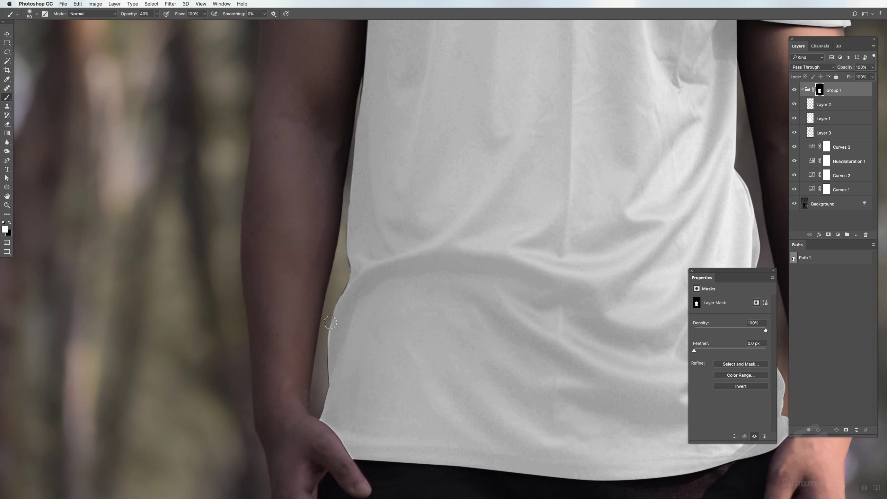
pyautogui.press('o')
pyautogui.press('r')
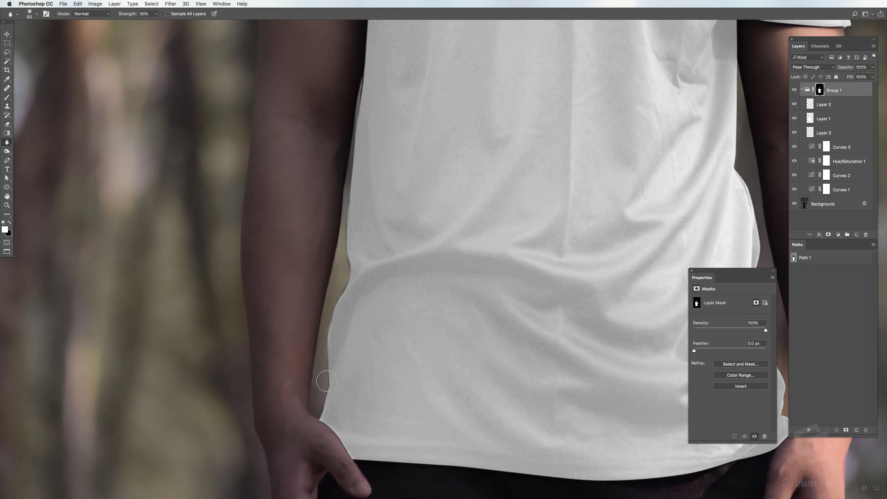
# - Blur Group 1's mask edge along the shirt's hem, the right side of the torso and the right sleeve
pyautogui.moveTo(327, 432); pyautogui.dragTo(209, 271)
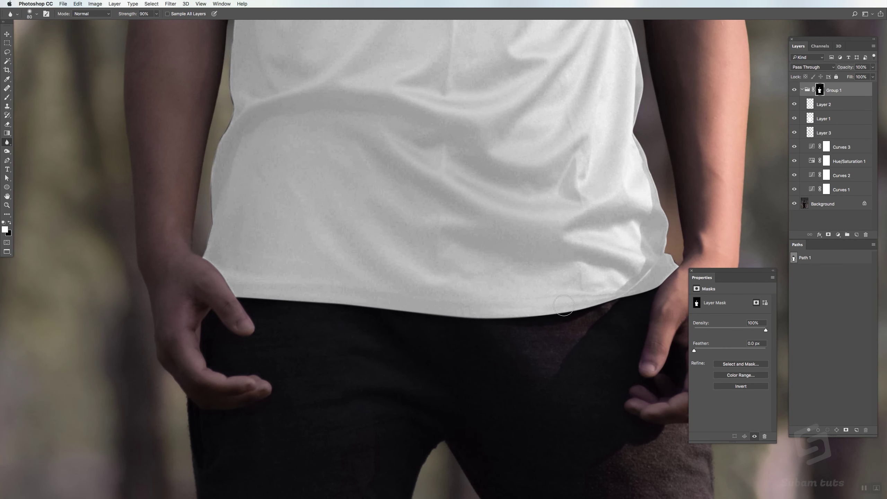
pyautogui.moveTo(651, 219); pyautogui.dragTo(581, 344)
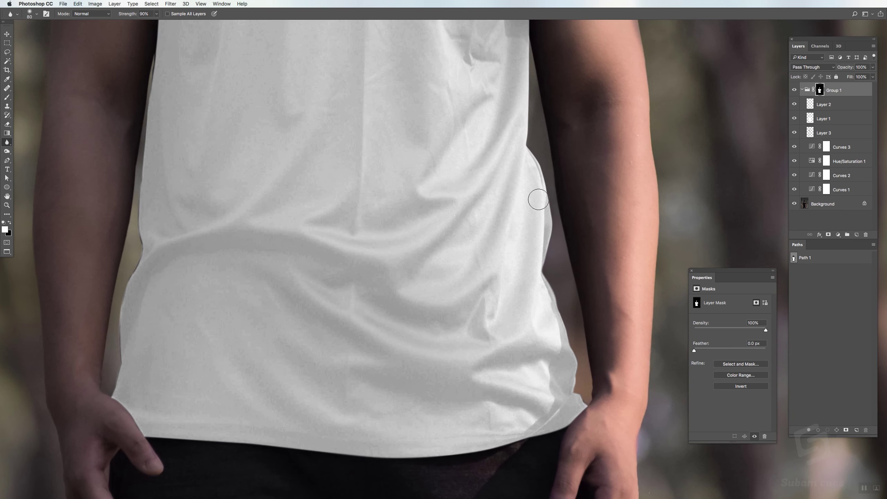
pyautogui.moveTo(521, 96); pyautogui.dragTo(507, 297)
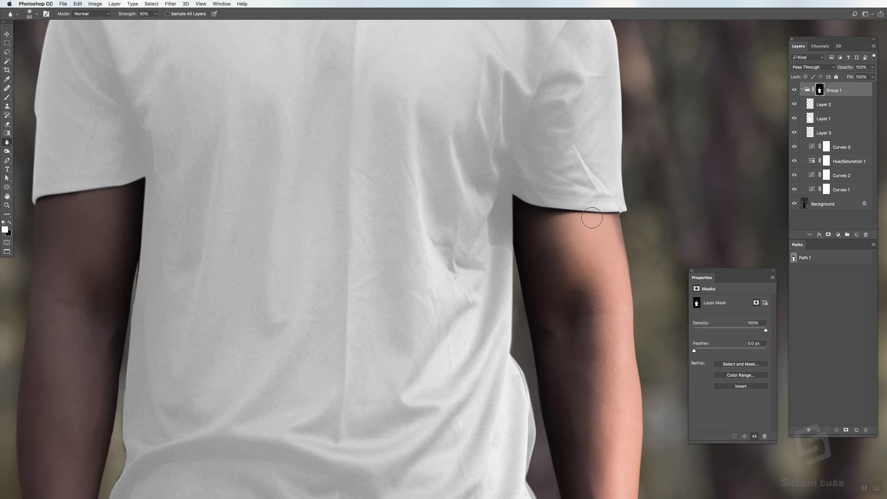
pyautogui.moveTo(614, 146); pyautogui.dragTo(581, 304)
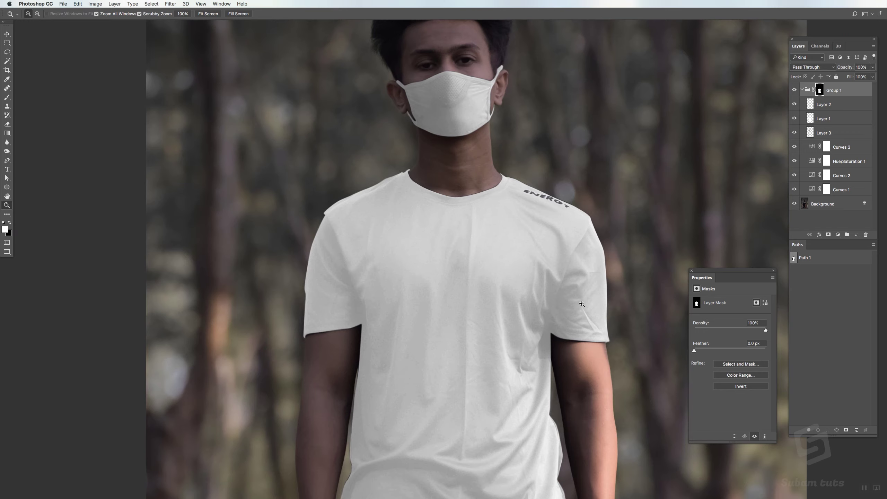
# - Compare the recolored shirt and face mask with the original by hiding and showing Group 1, checking down to the hem
pyautogui.click(793, 90)
pyautogui.click(793, 90)
pyautogui.click(793, 90)
pyautogui.click(793, 90)
pyautogui.moveTo(566, 286); pyautogui.dragTo(554, 286)
pyautogui.moveTo(517, 366); pyautogui.dragTo(527, 195)
pyautogui.moveTo(556, 281)
pyautogui.mouseDown()
pyautogui.moveTo(577, 297)
pyautogui.moveTo(612, 280)
pyautogui.mouseUp()
# - Load Group 1's mask as a selection for painting on Layer 2 and enlarge the brush to 200 px
pyautogui.press('b')
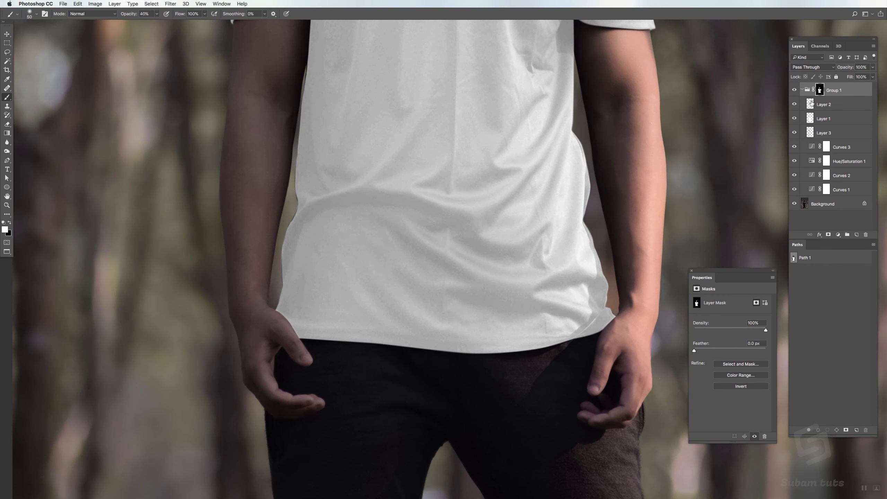
pyautogui.click(820, 122)
pyautogui.click(822, 105)
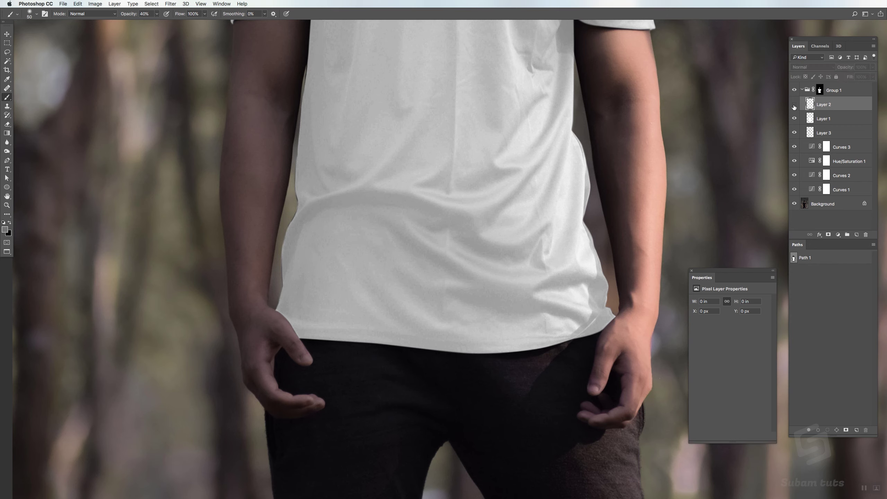
pyautogui.keyDown('super'); pyautogui.click(818, 91); pyautogui.keyUp('super')
pyautogui.press(']')
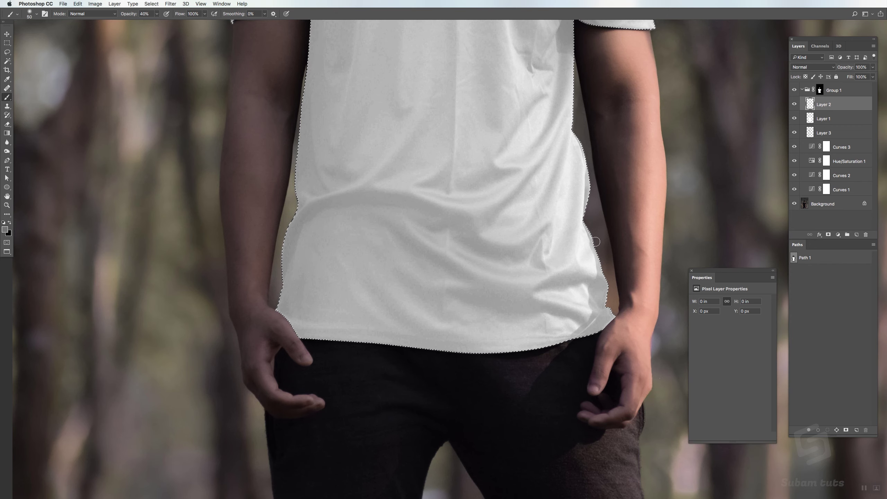
pyautogui.press(']')
pyautogui.press(']')
pyautogui.press(']')
pyautogui.press(']')
pyautogui.press(']')
pyautogui.press(']')
pyautogui.press(']')
pyautogui.press(']')
pyautogui.press(']')
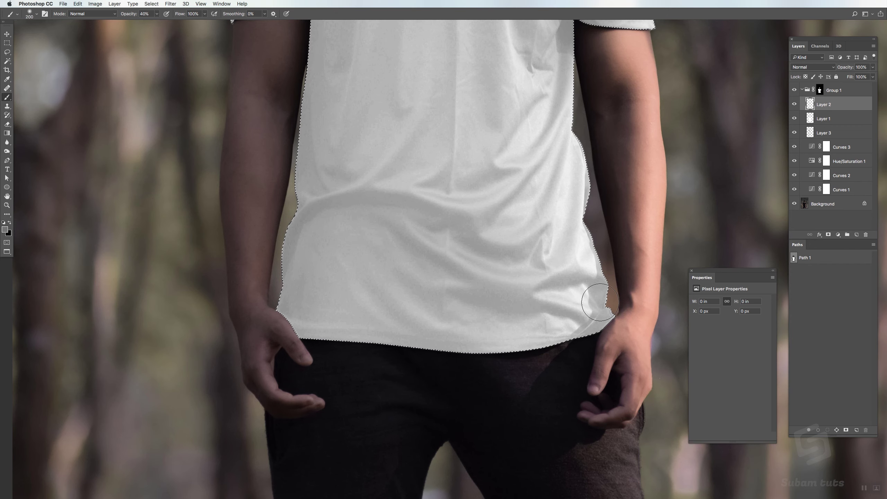
# - Brush gray shading on Layer 2 along the shirt's lower right edge inside the selection, and deselect
pyautogui.moveTo(603, 284); pyautogui.dragTo(600, 340)
pyautogui.press('super+z')
pyautogui.moveTo(619, 276); pyautogui.dragTo(614, 348)
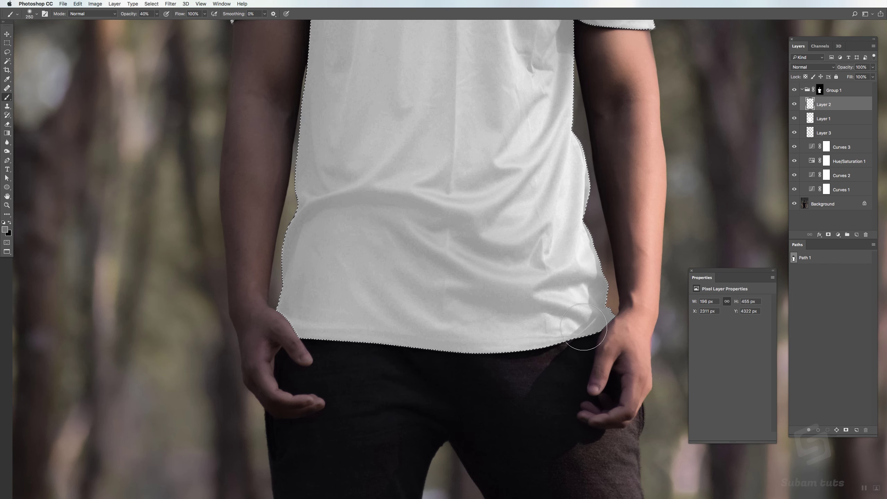
pyautogui.moveTo(611, 211)
pyautogui.mouseDown()
pyautogui.moveTo(615, 170)
pyautogui.moveTo(608, 247)
pyautogui.mouseUp()
pyautogui.moveTo(569, 169); pyautogui.dragTo(563, 274)
pyautogui.press('z')
pyautogui.moveTo(572, 205); pyautogui.dragTo(560, 203)
pyautogui.hotkey('ctrl', 'd')
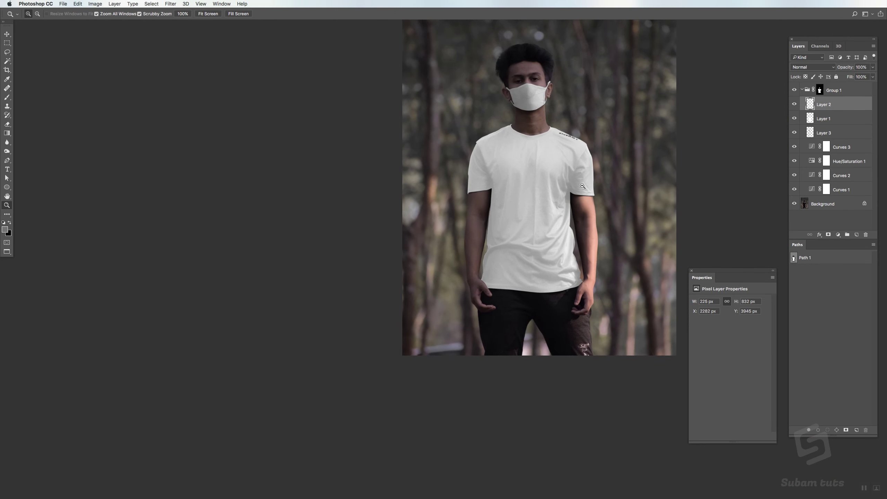
# - Compare the shirt's lower right edge with Layer 2's shading hidden and shown
pyautogui.click(574, 179)
pyautogui.press('e')
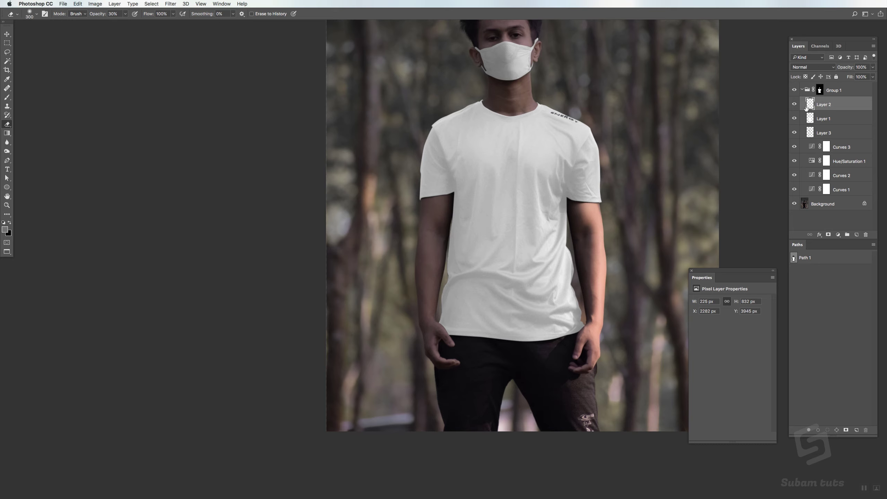
pyautogui.click(793, 105)
pyautogui.click(794, 105)
pyautogui.click(794, 105)
pyautogui.click(794, 105)
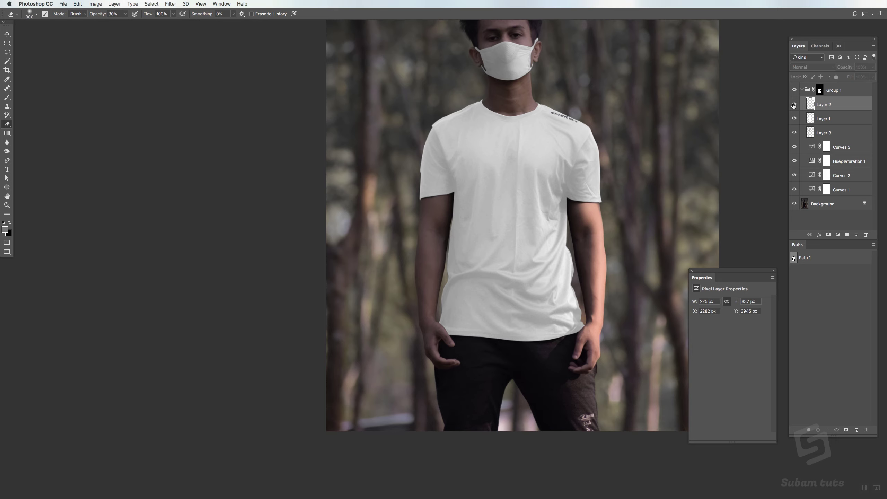
pyautogui.click(793, 106)
pyautogui.click(795, 105)
pyautogui.click(795, 105)
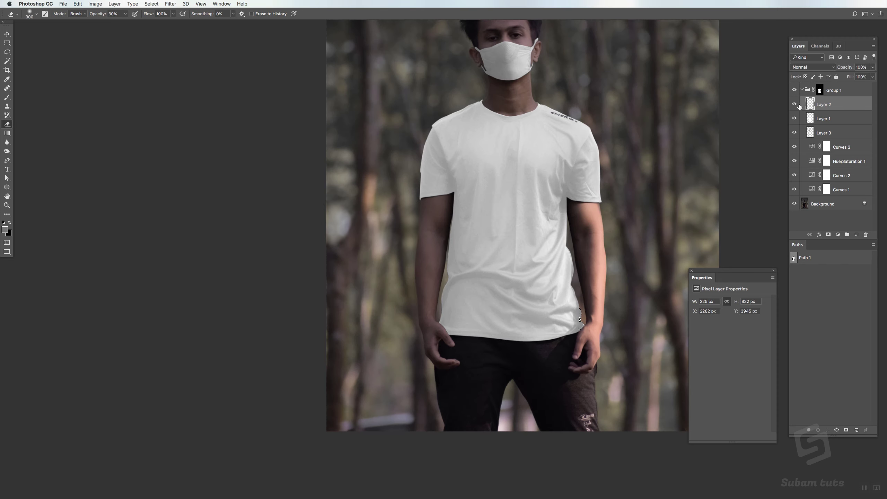
# - Check Layer 3's shading by switching its visibility, and step through the recent Layer 2 strokes with undo
pyautogui.press('super+d')
pyautogui.click(795, 132)
pyautogui.click(794, 133)
pyautogui.press('super+z')
pyautogui.press('super+z')
pyautogui.press('super+z')
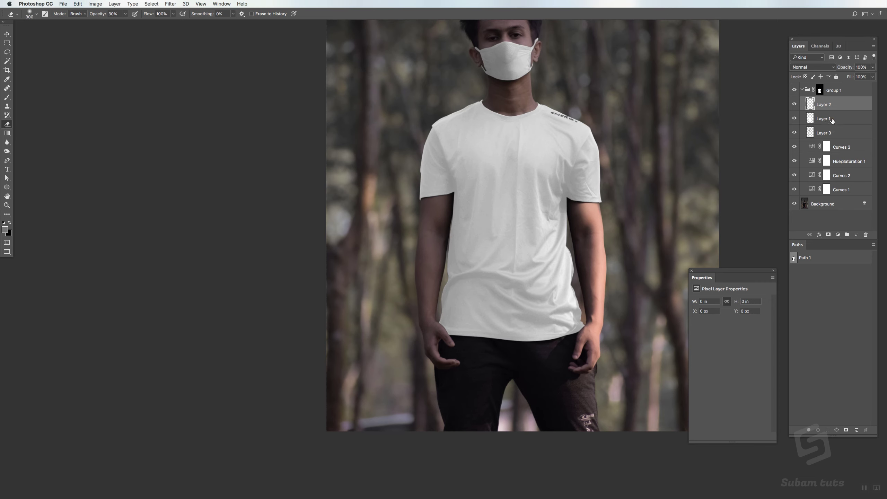
pyautogui.press('super+z')
pyautogui.press('super+z')
pyautogui.press('super+z')
pyautogui.press('super+z')
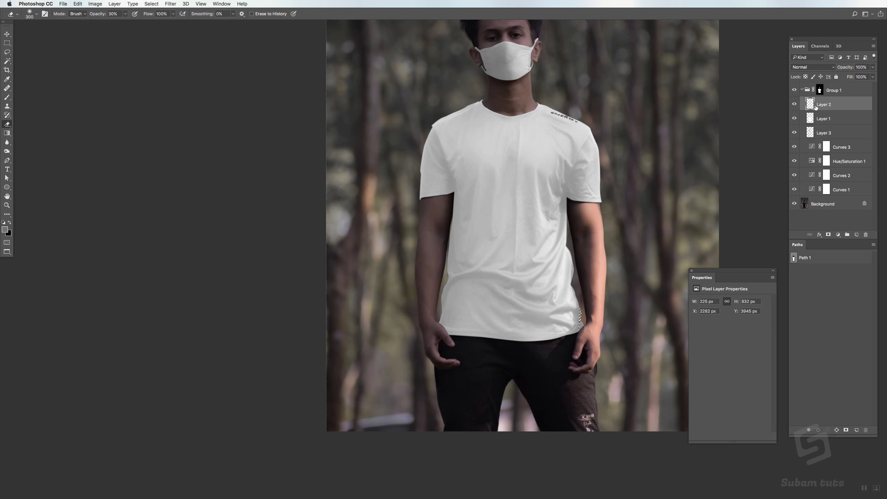
# - Preview the selected Layer 2 strokes in Quick Mask mode and delete Layer 2
pyautogui.press('q')
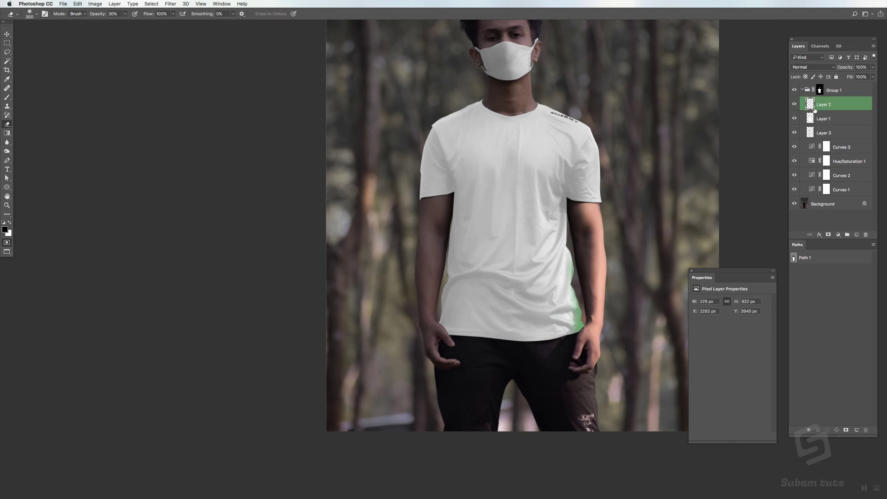
pyautogui.press('q')
pyautogui.moveTo(850, 108); pyautogui.dragTo(865, 235)
# - Brush shading on Multiply Layer 3 along the torso's lower right edge inside a selection from Group 1's mask, and deselect
pyautogui.click(825, 119)
pyautogui.press('b')
pyautogui.moveTo(600, 279)
pyautogui.mouseDown()
pyautogui.moveTo(607, 168)
pyautogui.moveTo(601, 234)
pyautogui.mouseUp()
pyautogui.keyDown('ctrl'); pyautogui.click(819, 91); pyautogui.keyUp('ctrl')
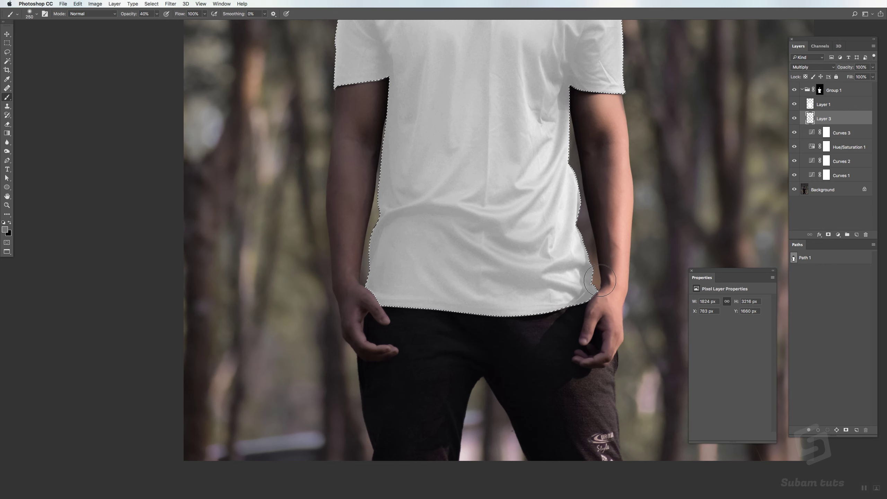
pyautogui.moveTo(594, 171); pyautogui.dragTo(592, 235)
pyautogui.moveTo(580, 131); pyautogui.dragTo(574, 271)
pyautogui.press('z')
pyautogui.moveTo(591, 203); pyautogui.dragTo(607, 222)
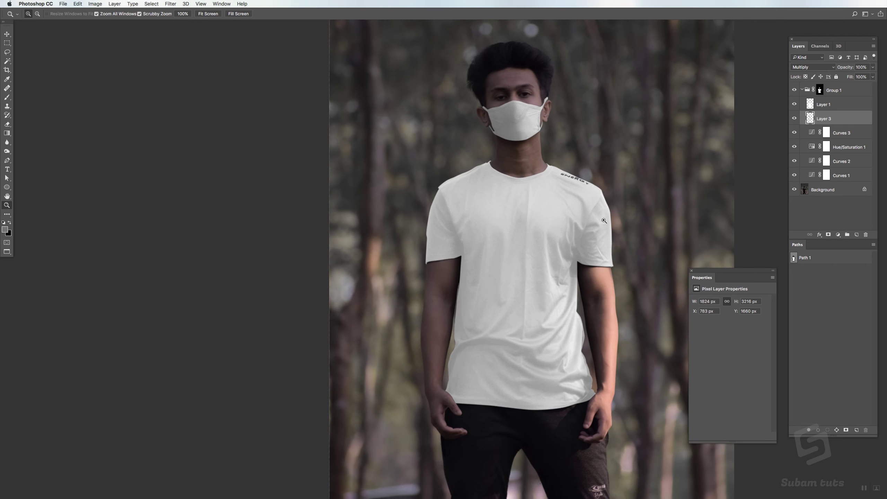
pyautogui.press('super+d')
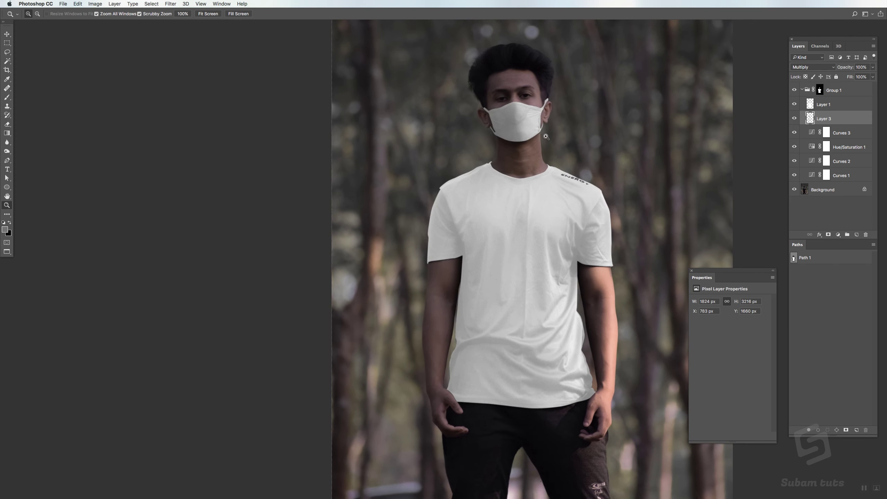
# - Compare the shirt with Layer 3's shading hidden and shown, examining the full figure and the torso up close
pyautogui.click(826, 106)
pyautogui.click(823, 119)
pyautogui.click(794, 119)
pyautogui.click(794, 120)
pyautogui.press('e')
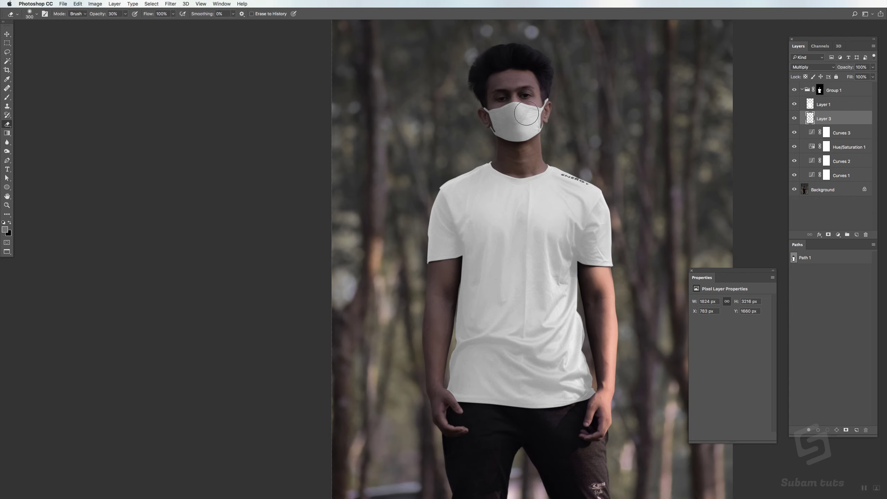
pyautogui.press('z')
pyautogui.moveTo(618, 184); pyautogui.dragTo(613, 184)
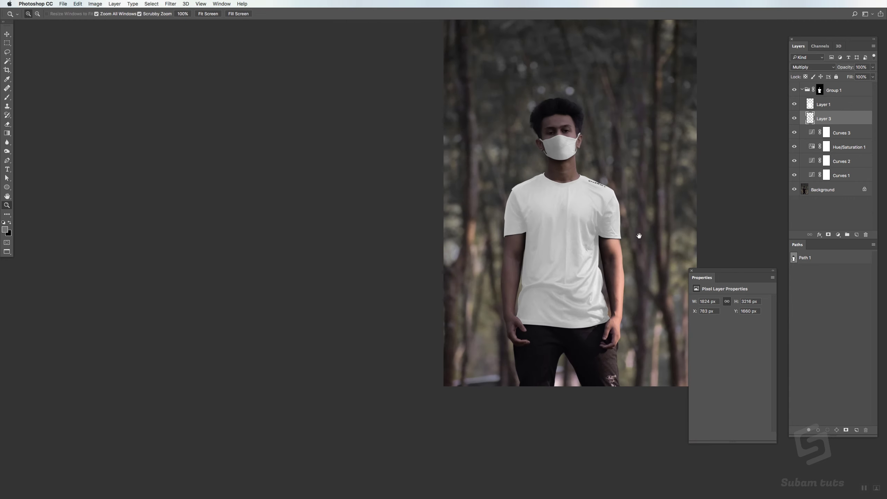
pyautogui.moveTo(633, 261); pyautogui.dragTo(610, 234)
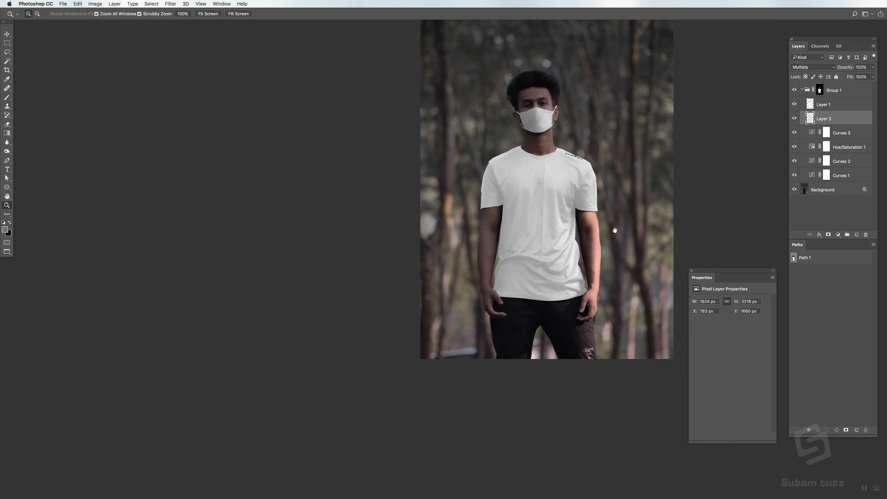
pyautogui.click(559, 273)
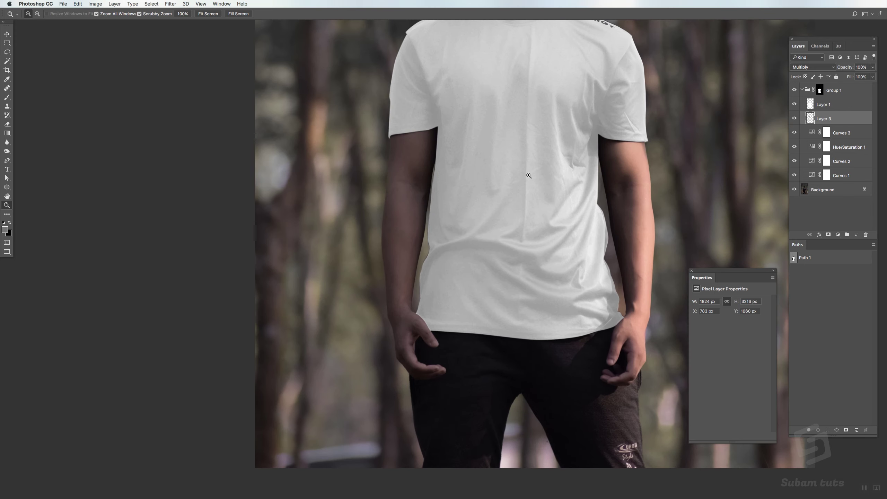
pyautogui.moveTo(449, 123); pyautogui.dragTo(461, 167)
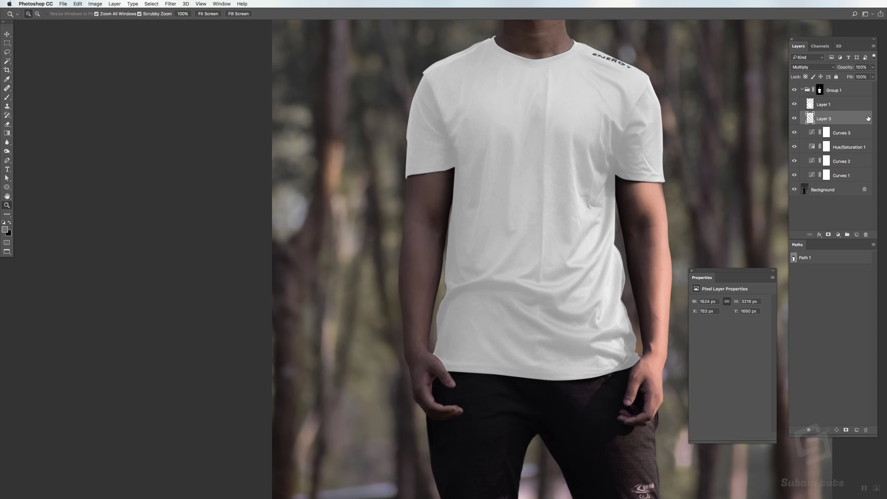
# - Add a new Multiply layer above Layer 3, reduce the brush size, and hide the interface for painting
pyautogui.click(856, 235)
pyautogui.press('b')
pyautogui.press('[')
pyautogui.press('[')
pyautogui.press('[')
pyautogui.press('[')
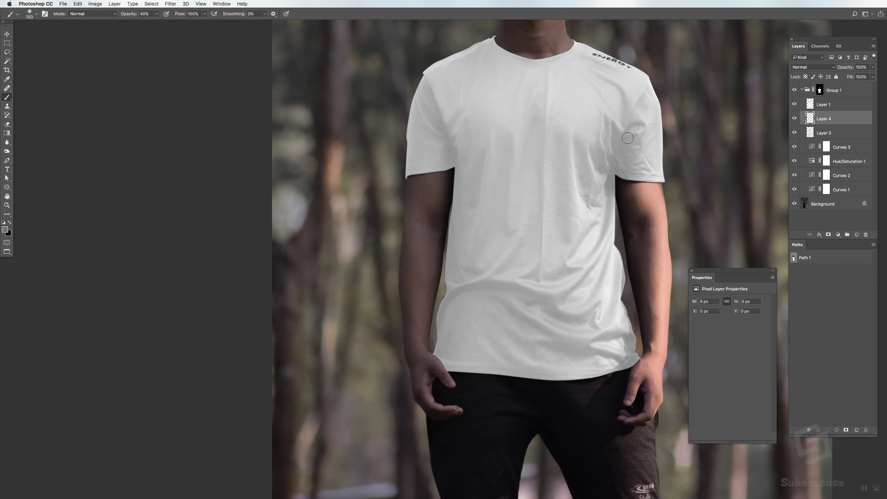
pyautogui.press('Tab')
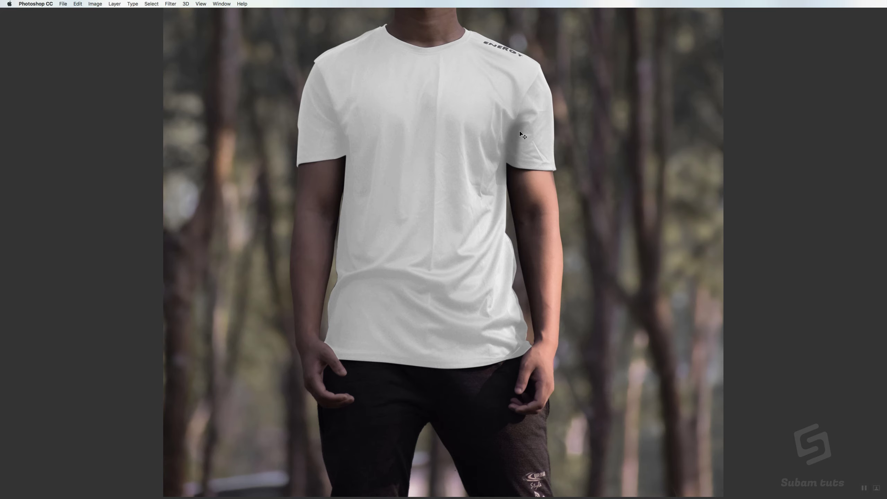
# - Brush soft shading on the new layer at the right armpit and across the right sleeve
pyautogui.press(']')
pyautogui.press(']')
pyautogui.press(']')
pyautogui.moveTo(509, 122); pyautogui.dragTo(503, 181)
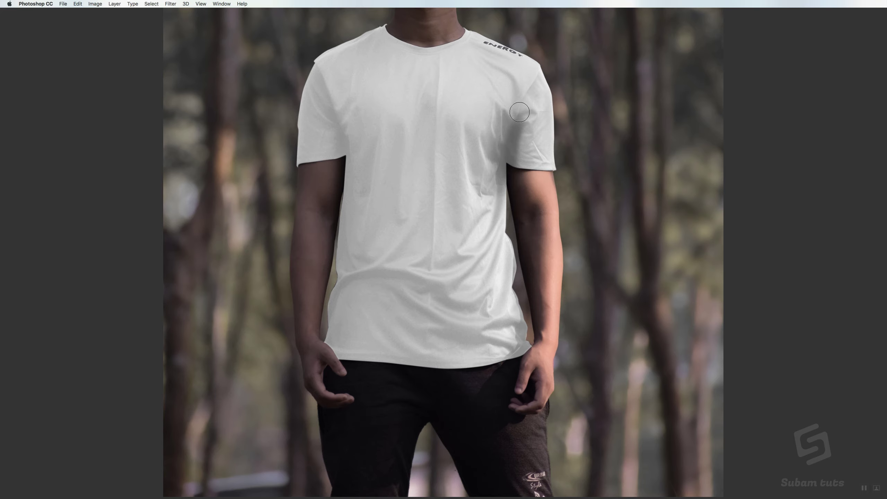
pyautogui.moveTo(519, 112)
pyautogui.mouseDown()
pyautogui.moveTo(530, 145)
pyautogui.moveTo(521, 133)
pyautogui.moveTo(515, 178)
pyautogui.moveTo(537, 124)
pyautogui.moveTo(533, 103)
pyautogui.mouseUp()
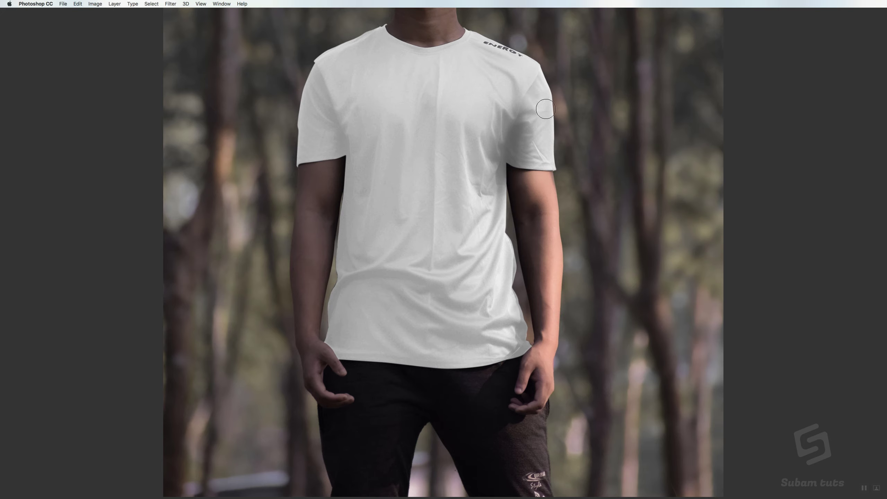
# - Shade the seam between the left sleeve and the chest with a smaller brush, undoing the first stroke
pyautogui.press('[')
pyautogui.press('[')
pyautogui.press('[')
pyautogui.press('[')
pyautogui.moveTo(317, 67)
pyautogui.mouseDown()
pyautogui.moveTo(343, 159)
pyautogui.moveTo(344, 131)
pyautogui.mouseUp()
pyautogui.press('super+z')
pyautogui.press('[')
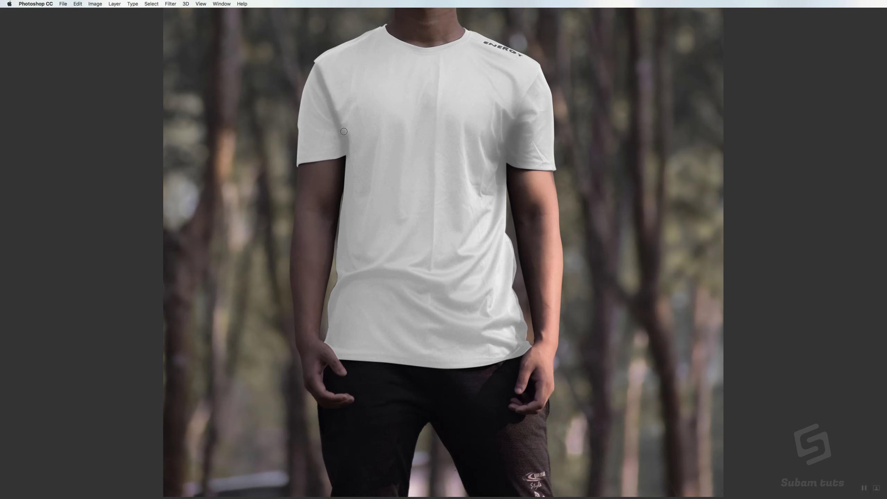
pyautogui.moveTo(316, 88)
pyautogui.mouseDown()
pyautogui.moveTo(334, 122)
pyautogui.moveTo(316, 97)
pyautogui.moveTo(322, 87)
pyautogui.moveTo(340, 159)
pyautogui.moveTo(344, 140)
pyautogui.mouseUp()
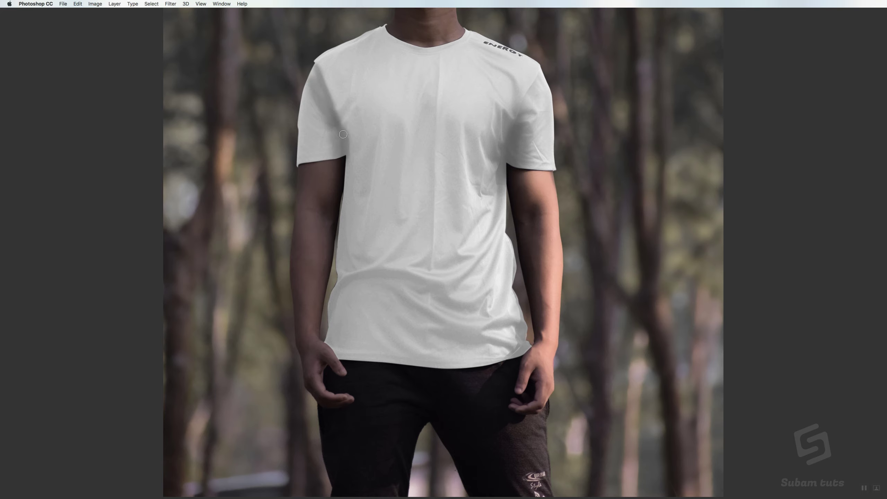
# - Add broad soft shading around the left sleeve and shoulder and across the right armpit with a larger brush
pyautogui.press(']')
pyautogui.press(']')
pyautogui.press(']')
pyautogui.press(']')
pyautogui.press(']')
pyautogui.press(']')
pyautogui.press(']')
pyautogui.press(']')
pyautogui.moveTo(329, 143); pyautogui.dragTo(332, 144)
pyautogui.moveTo(334, 82)
pyautogui.mouseDown()
pyautogui.moveTo(351, 77)
pyautogui.moveTo(330, 63)
pyautogui.moveTo(357, 100)
pyautogui.mouseUp()
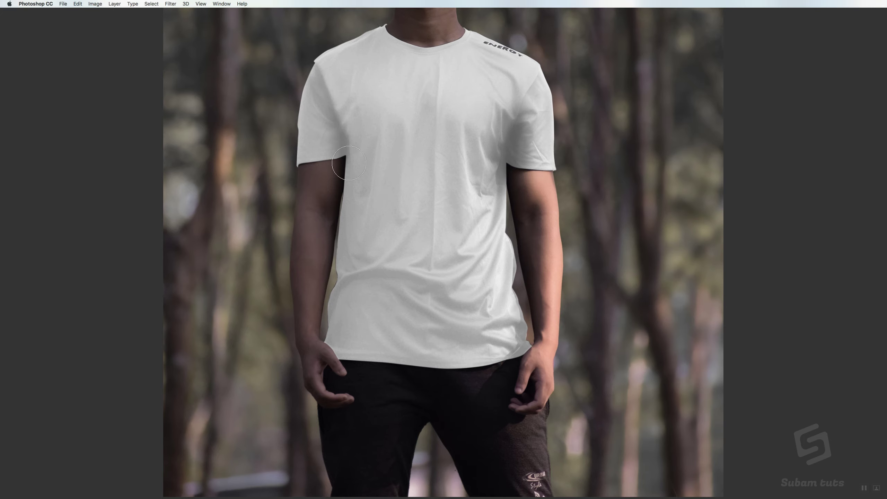
pyautogui.moveTo(496, 185)
pyautogui.mouseDown()
pyautogui.moveTo(528, 133)
pyautogui.moveTo(550, 105)
pyautogui.moveTo(523, 174)
pyautogui.moveTo(534, 180)
pyautogui.moveTo(552, 116)
pyautogui.moveTo(537, 160)
pyautogui.mouseUp()
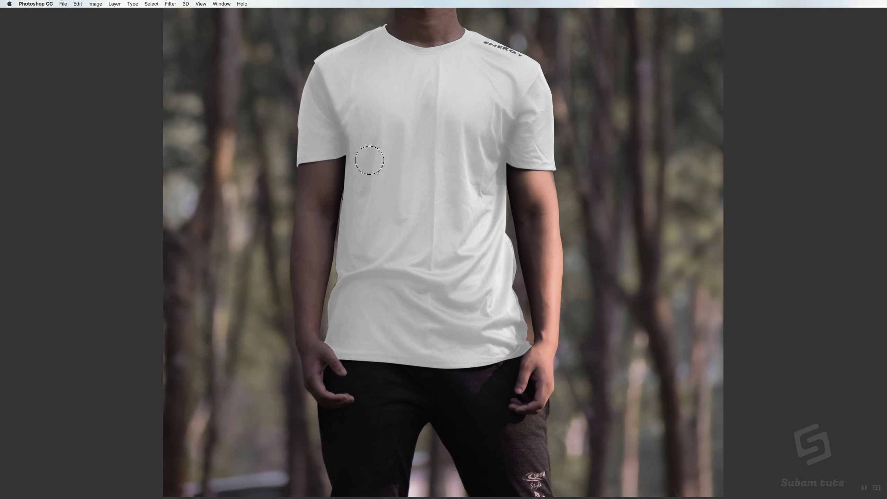
# - Bring the interface back and compare the whole figure with Layer 4's shading hidden and shown
pyautogui.press('space')
pyautogui.moveTo(369, 117); pyautogui.dragTo(373, 224)
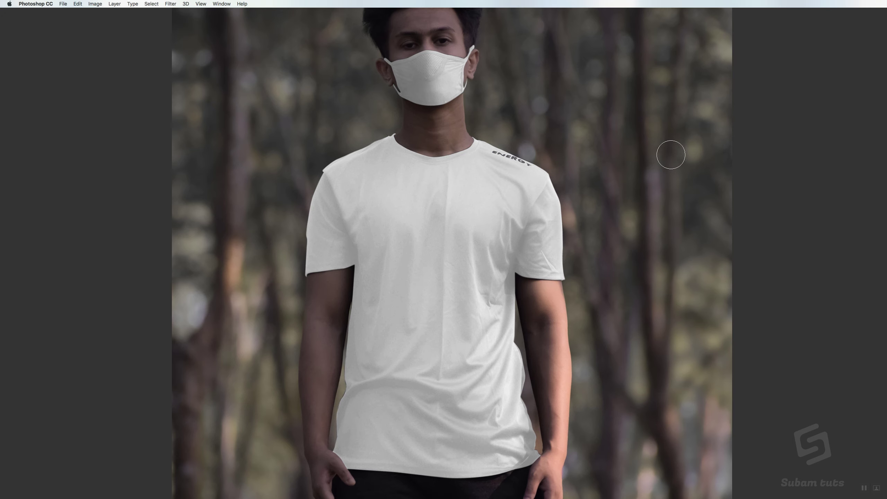
pyautogui.press('Tab')
pyautogui.click(793, 120)
pyautogui.press('z')
pyautogui.moveTo(555, 245); pyautogui.dragTo(466, 210)
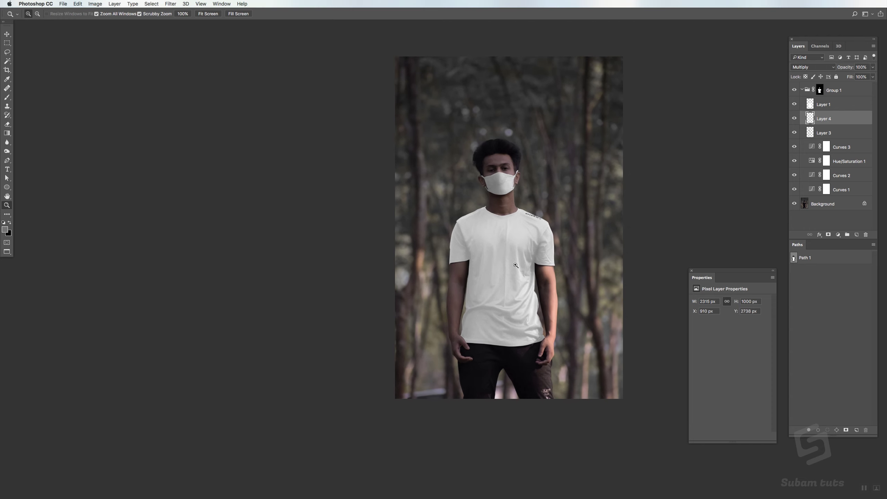
# - Refine Layer 4's shading in the left armpit crease with a small brush at 10% opacity
pyautogui.moveTo(512, 269); pyautogui.dragTo(531, 263)
pyautogui.press('b')
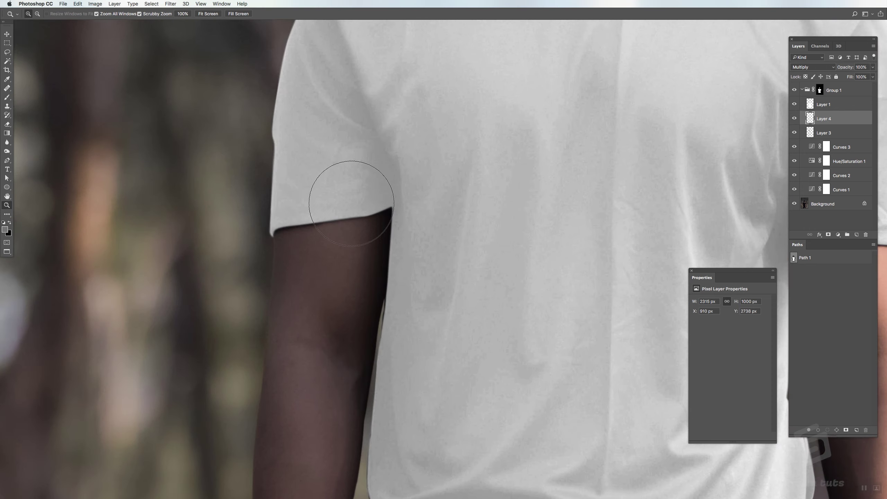
pyautogui.press('[')
pyautogui.press('[')
pyautogui.press('[')
pyautogui.press('[')
pyautogui.press('[')
pyautogui.press('[')
pyautogui.press('[')
pyautogui.press('[')
pyautogui.press('[')
pyautogui.press('[')
pyautogui.press('[')
pyautogui.press('[')
pyautogui.press('[')
pyautogui.press('[')
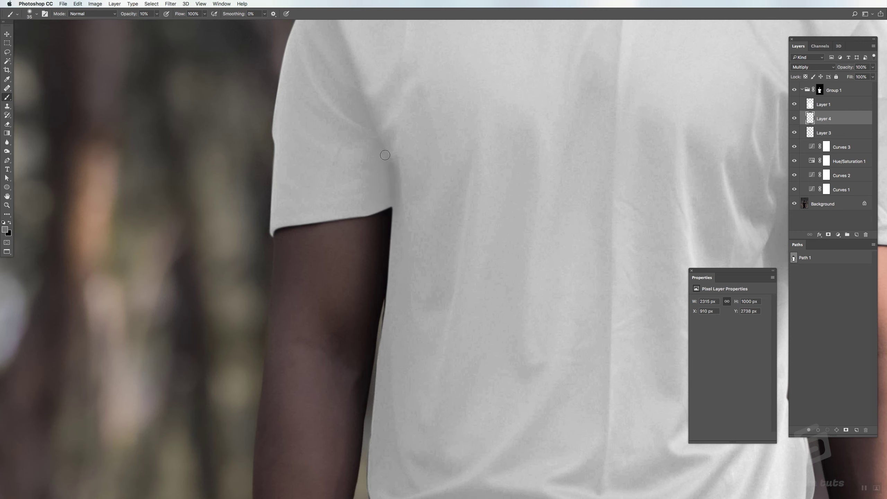
pyautogui.press('z')
pyautogui.moveTo(400, 169); pyautogui.dragTo(387, 171)
pyautogui.moveTo(387, 171); pyautogui.dragTo(391, 240)
pyautogui.press('b')
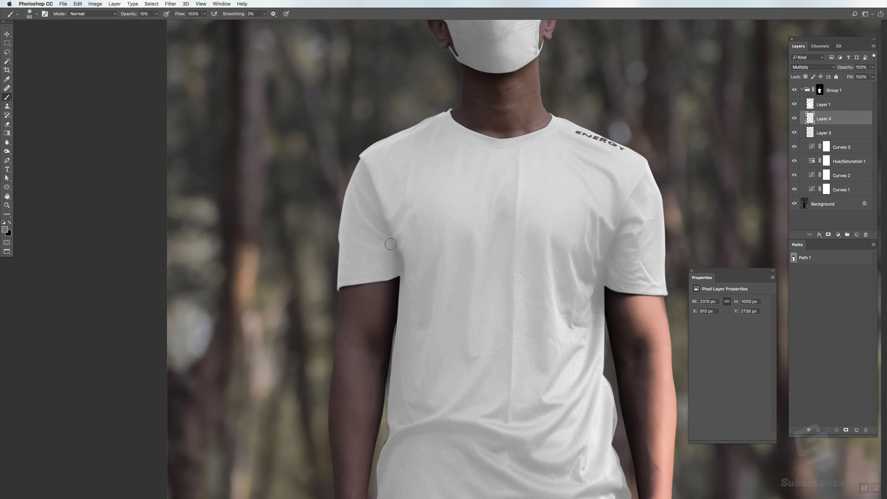
# - Lighten Layer 4's shading on the shirt's chest with the Eraser at 30% opacity
pyautogui.press('e')
pyautogui.press('3')
pyautogui.moveTo(485, 261); pyautogui.dragTo(461, 201)
pyautogui.moveTo(489, 244); pyautogui.dragTo(461, 244)
# - Paint white on Group 1's mask along the shirt's lower-left edge with a small brush at 100% opacity to cover the dark fringe
pyautogui.moveTo(555, 163)
pyautogui.mouseDown()
pyautogui.moveTo(581, 171)
pyautogui.moveTo(551, 165)
pyautogui.mouseUp()
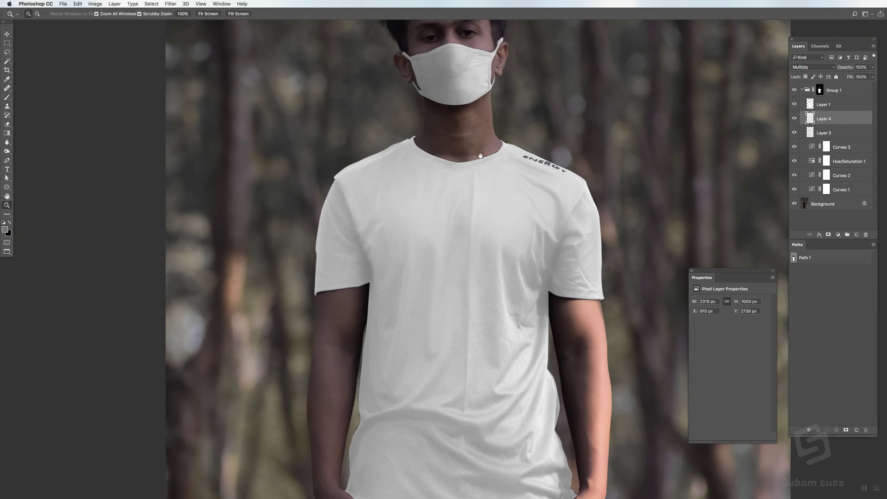
pyautogui.moveTo(431, 294); pyautogui.dragTo(437, 149)
pyautogui.moveTo(380, 283); pyautogui.dragTo(395, 286)
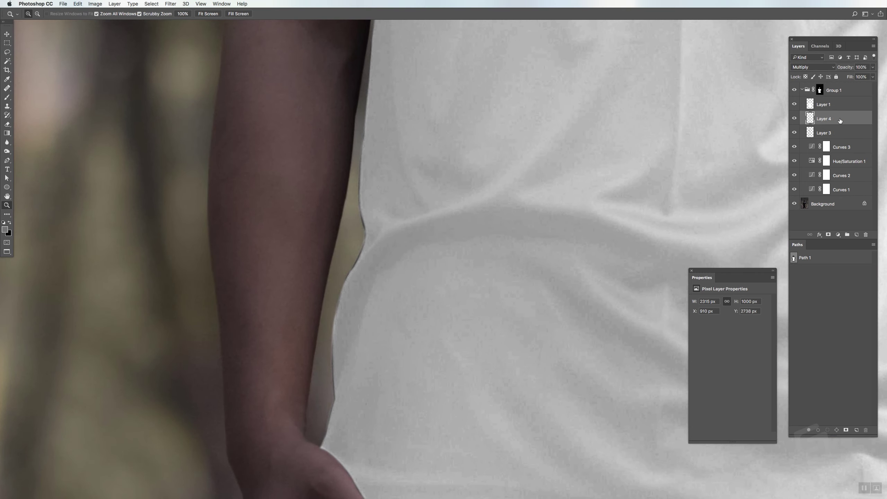
pyautogui.click(819, 90)
pyautogui.press('b')
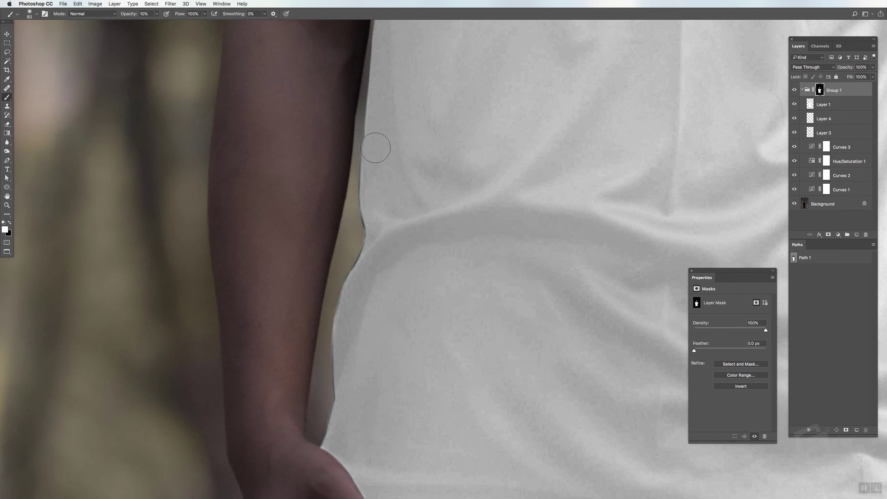
pyautogui.press('[')
pyautogui.press('[')
pyautogui.press('[')
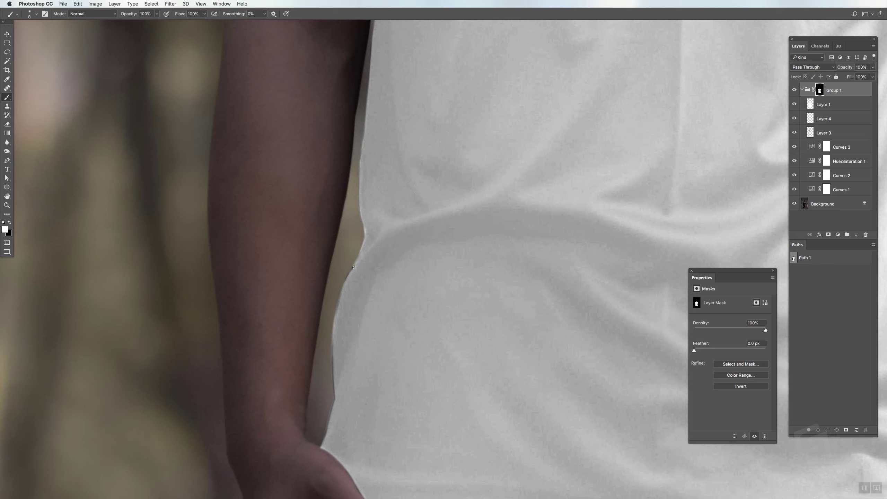
# - Continue the white mask painting down the shirt edge to the wrist and soften it with the Blur tool at 90% strength
pyautogui.moveTo(333, 362); pyautogui.dragTo(320, 234)
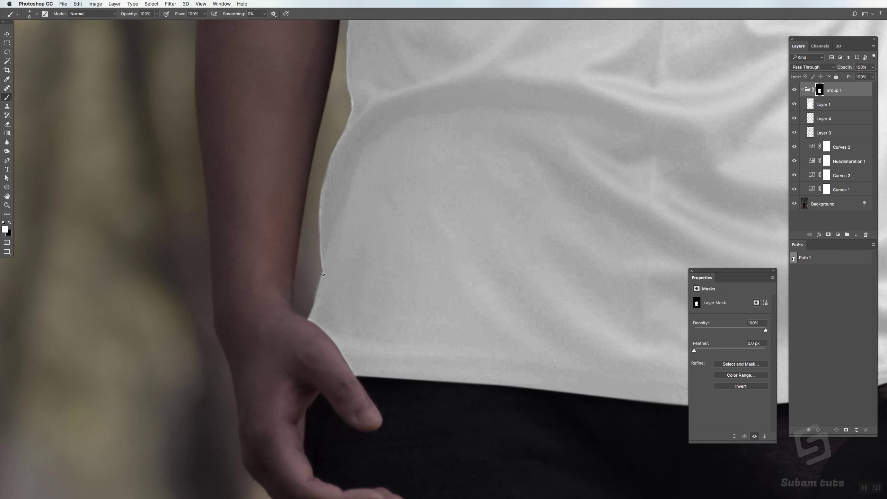
pyautogui.moveTo(338, 153); pyautogui.dragTo(336, 177)
pyautogui.press('r')
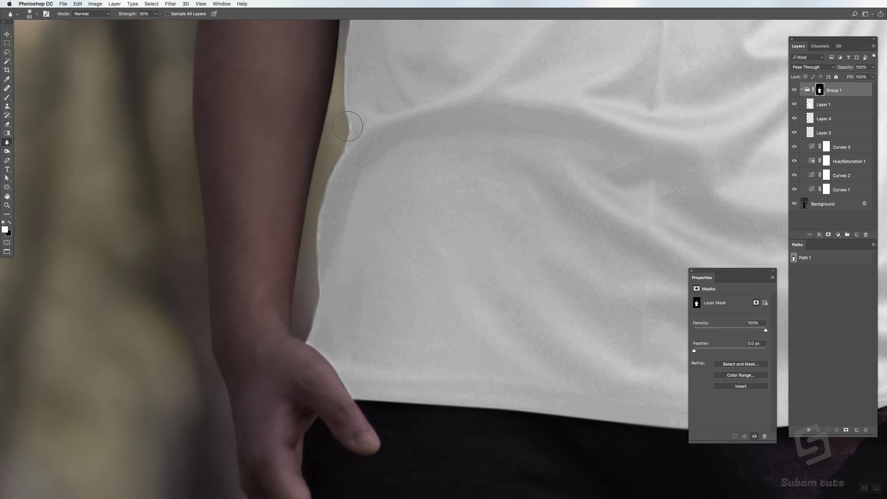
pyautogui.press('b')
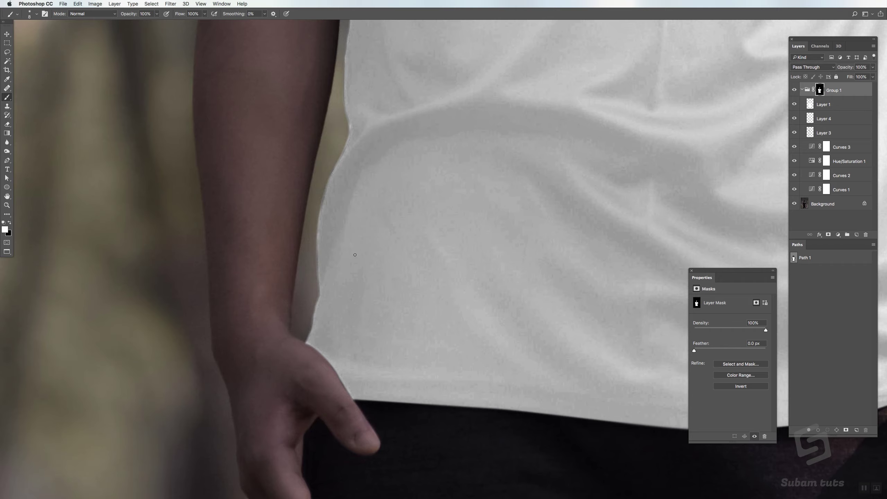
# - Collapse Group 1 and compare the whole figure with the group's white recolor hidden and shown
pyautogui.moveTo(305, 247); pyautogui.dragTo(174, 319)
pyautogui.press('z')
pyautogui.moveTo(361, 226); pyautogui.dragTo(325, 222)
pyautogui.moveTo(398, 93); pyautogui.dragTo(384, 225)
pyautogui.moveTo(405, 161); pyautogui.dragTo(455, 186)
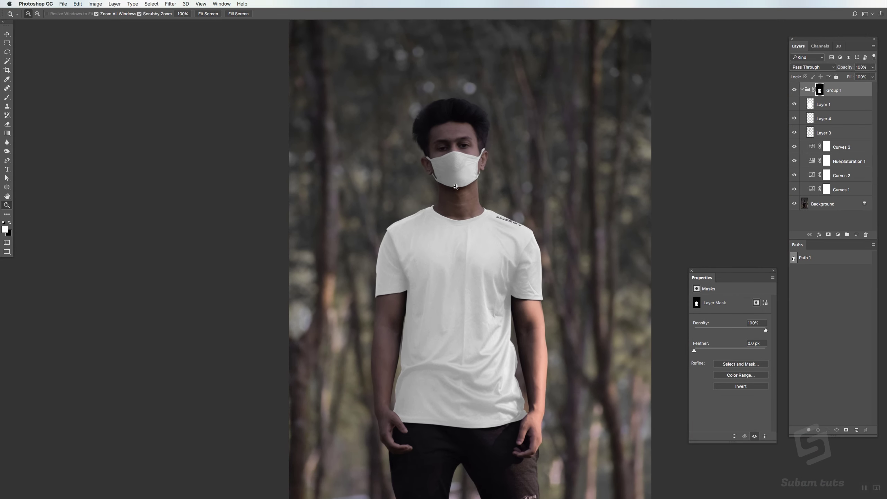
pyautogui.moveTo(476, 229); pyautogui.dragTo(467, 190)
pyautogui.moveTo(474, 248); pyautogui.dragTo(501, 218)
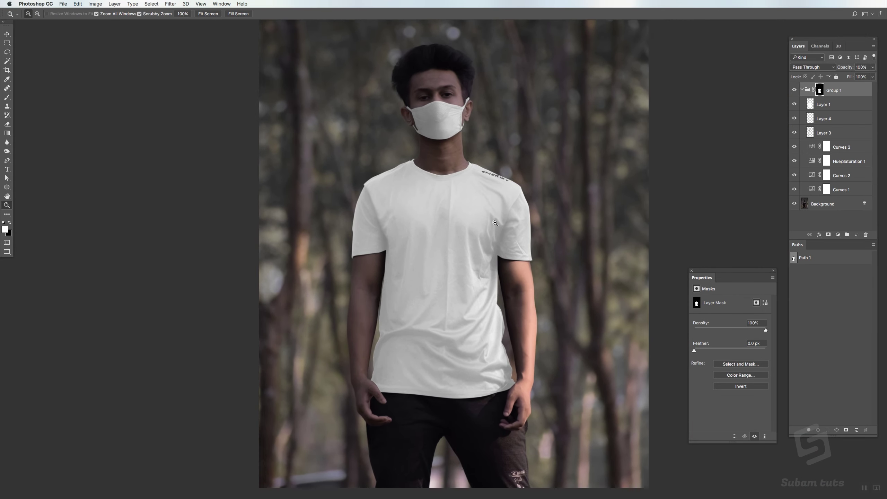
pyautogui.click(801, 91)
pyautogui.click(794, 90)
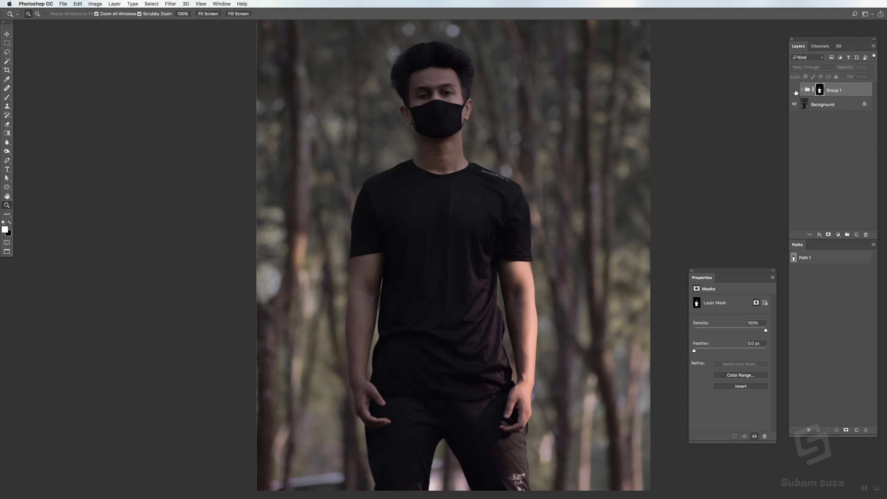
pyautogui.click(794, 90)
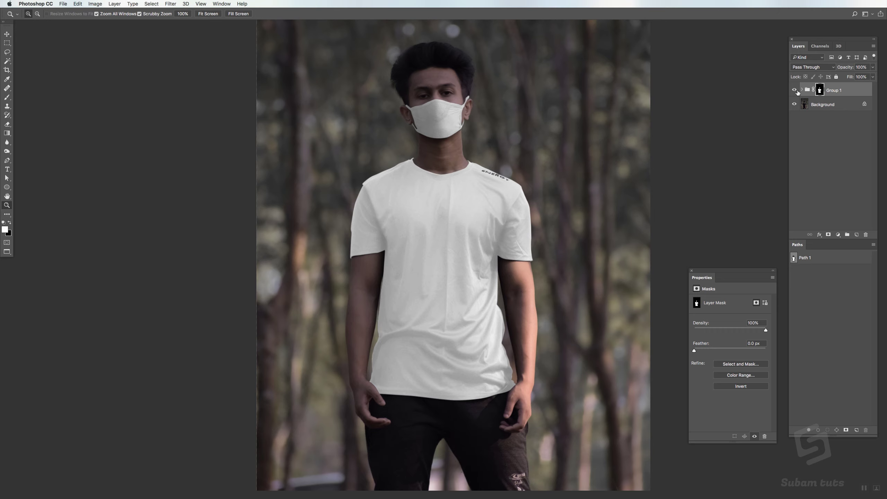
pyautogui.click(794, 90)
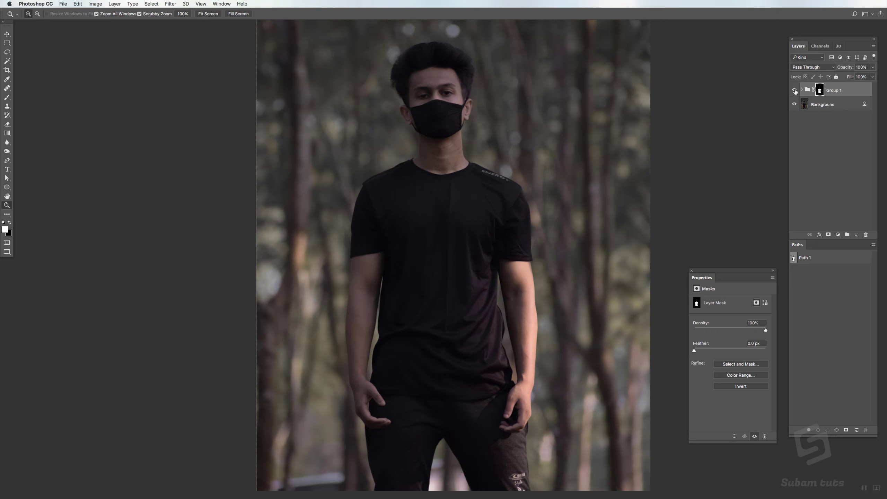
pyautogui.click(795, 90)
# - Expand Group 1 and add a Selective Color adjustment layer above Layer 1
pyautogui.moveTo(515, 263); pyautogui.dragTo(523, 263)
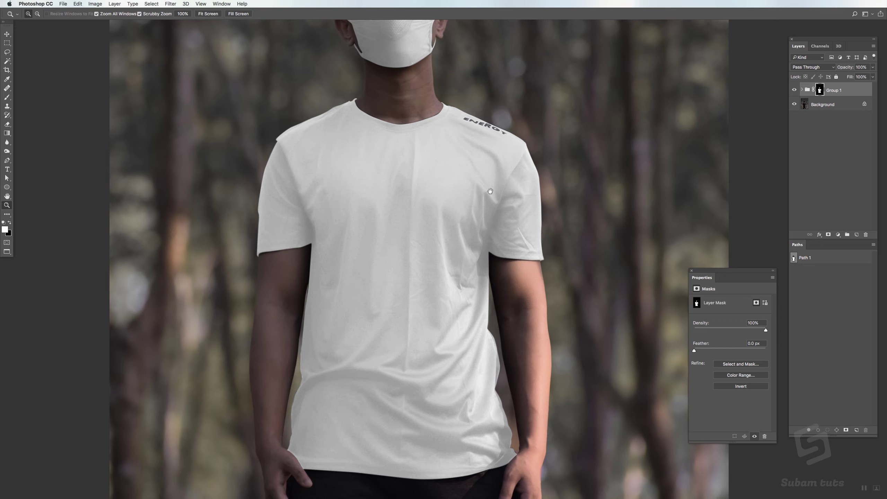
pyautogui.moveTo(475, 170); pyautogui.dragTo(510, 213)
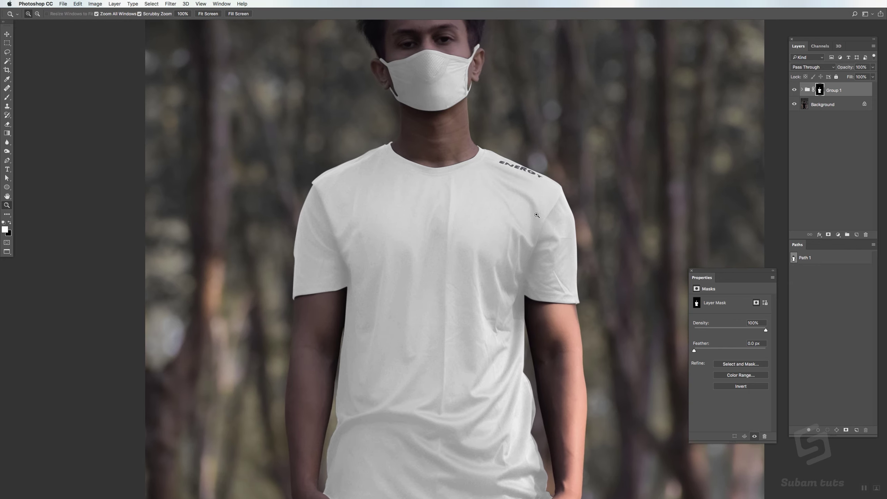
pyautogui.keyDown('alt'); pyautogui.click(531, 227); pyautogui.keyUp('alt')
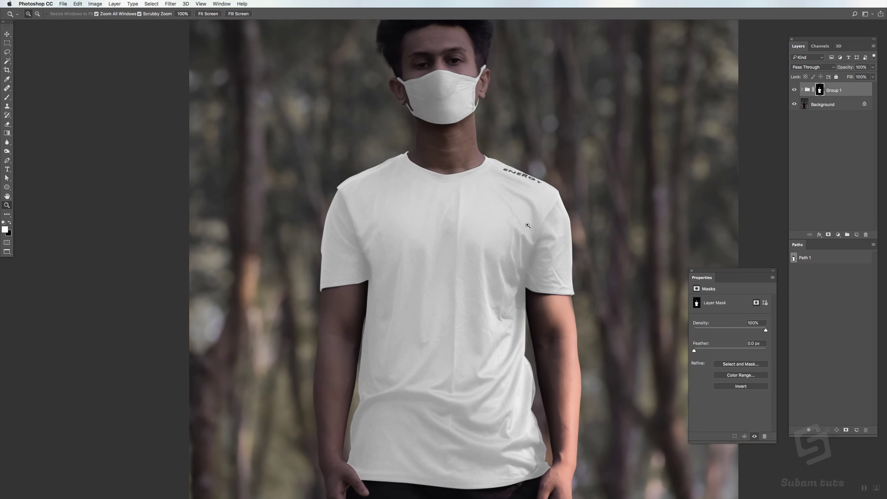
pyautogui.click(807, 91)
pyautogui.click(801, 90)
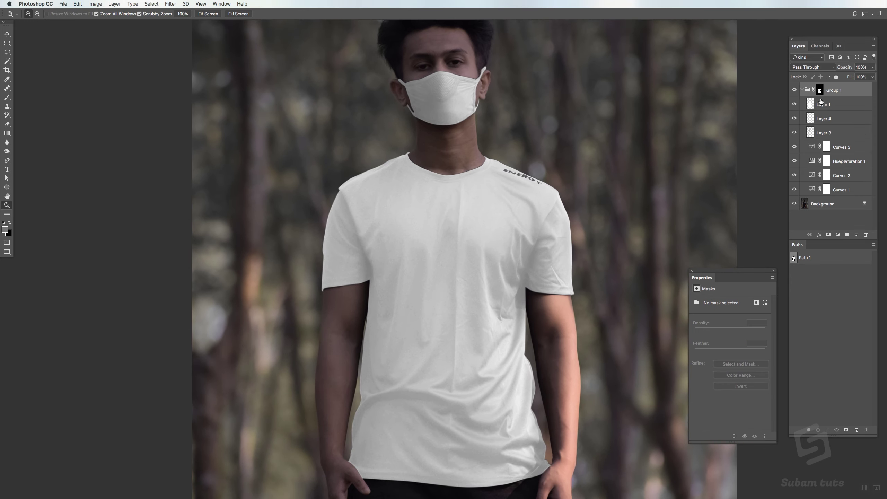
pyautogui.click(837, 108)
pyautogui.click(838, 235)
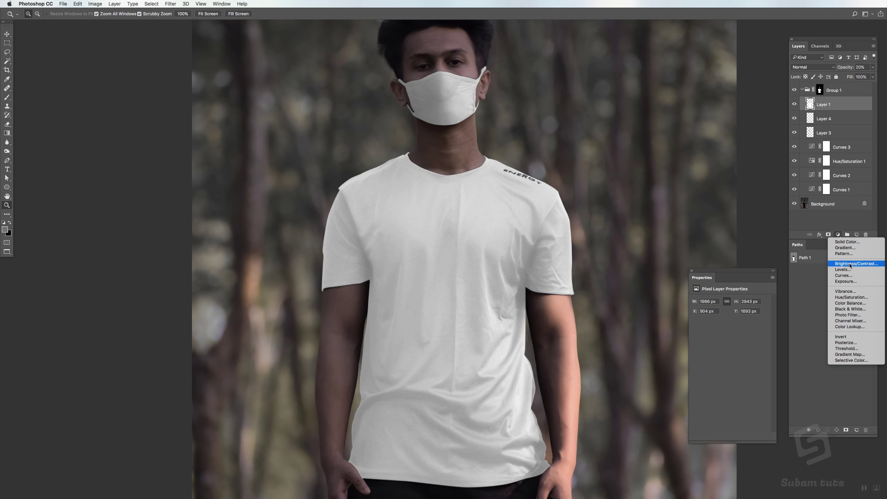
pyautogui.click(845, 361)
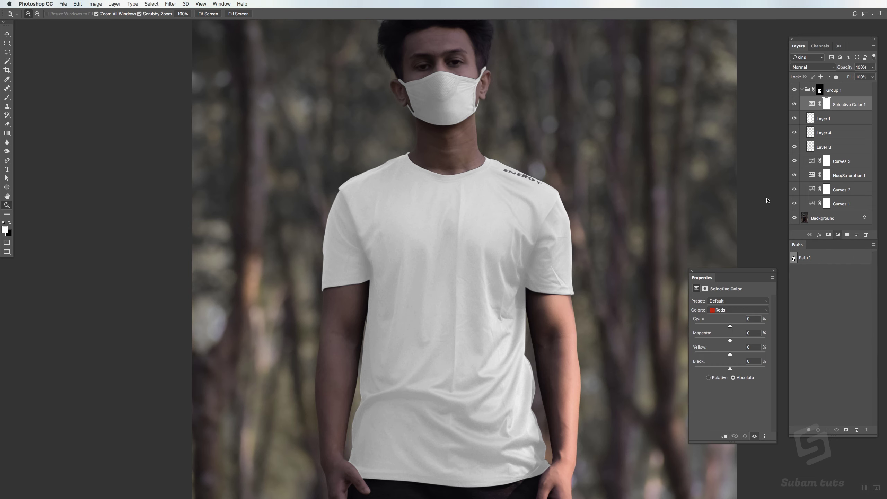
# - Target the Whites in the Selective Color adjustment and set Cyan to 3%, Magenta to 1% and Yellow to 1%
pyautogui.click(725, 311)
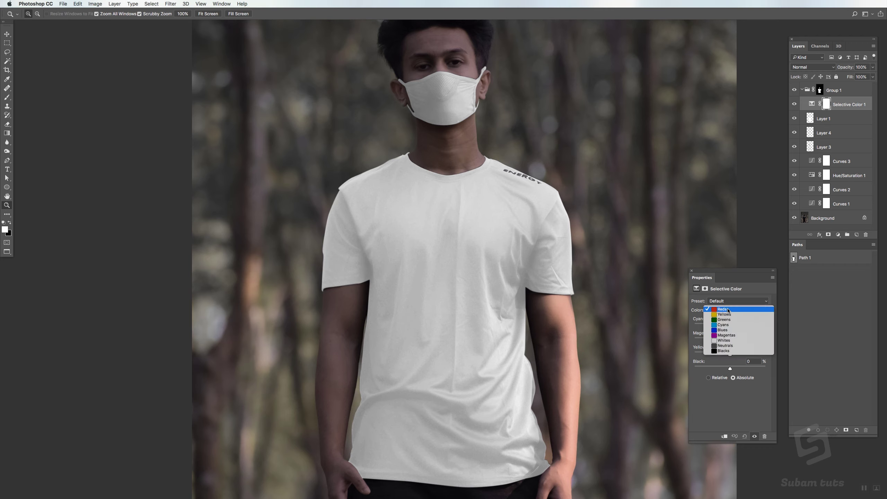
pyautogui.click(726, 342)
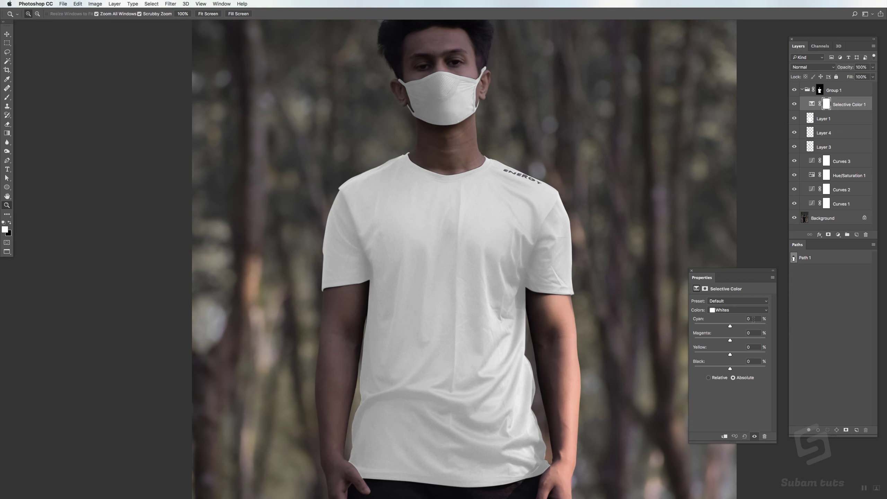
pyautogui.write('3')
pyautogui.press('Tab')
pyautogui.write('1')
pyautogui.press('Tab')
pyautogui.write('1')
# - Set the Whites' Yellow to -2% and compare the shirt with the Selective Color adjustment hidden and shown
pyautogui.click(794, 105)
pyautogui.click(794, 105)
pyautogui.click(795, 105)
pyautogui.click(794, 105)
pyautogui.moveTo(751, 346); pyautogui.dragTo(745, 347)
pyautogui.click(794, 105)
pyautogui.click(794, 104)
pyautogui.click(794, 105)
pyautogui.click(794, 104)
pyautogui.click(793, 105)
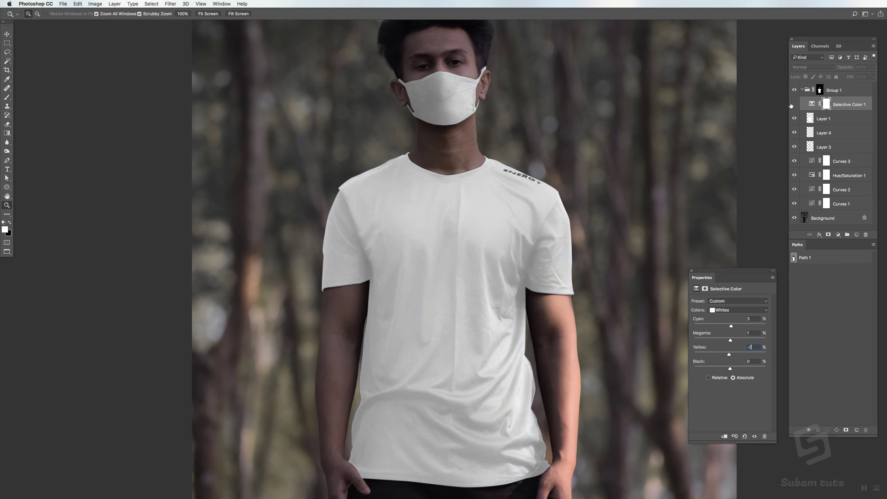
pyautogui.click(794, 105)
# - Examine the shirt and mask tone at several zoom levels, switching the Selective Color adjustment off and on
pyautogui.click(573, 203)
pyautogui.moveTo(573, 204); pyautogui.dragTo(563, 200)
pyautogui.moveTo(522, 321); pyautogui.dragTo(544, 296)
pyautogui.moveTo(548, 251); pyautogui.dragTo(547, 262)
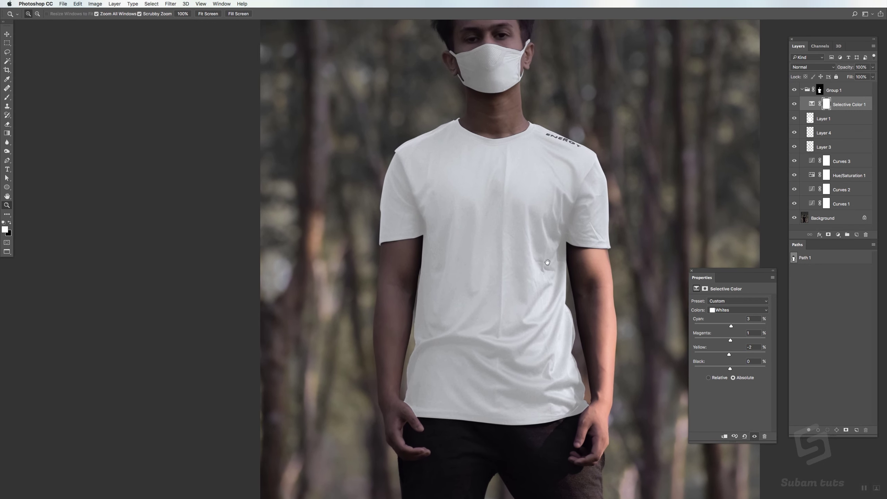
pyautogui.click(794, 105)
pyautogui.click(794, 107)
pyautogui.click(795, 108)
pyautogui.click(795, 108)
pyautogui.moveTo(550, 173)
pyautogui.mouseDown()
pyautogui.moveTo(569, 182)
pyautogui.moveTo(537, 184)
pyautogui.mouseUp()
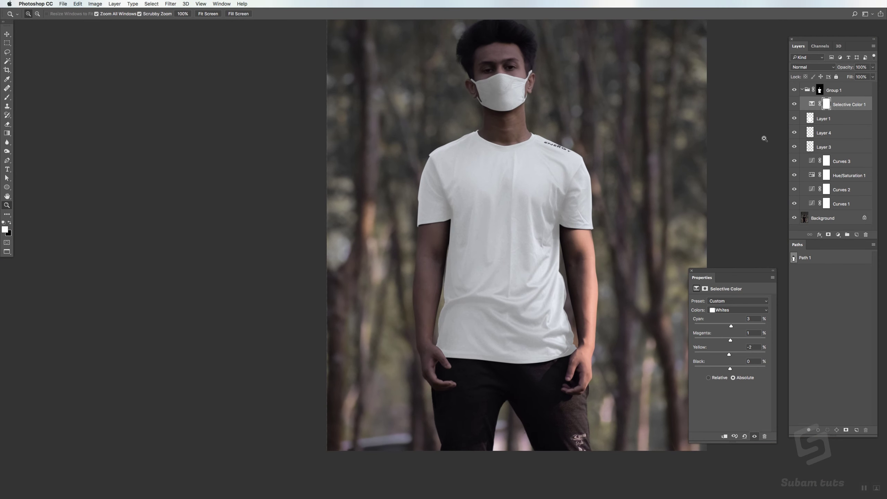
pyautogui.moveTo(544, 296); pyautogui.dragTo(621, 277)
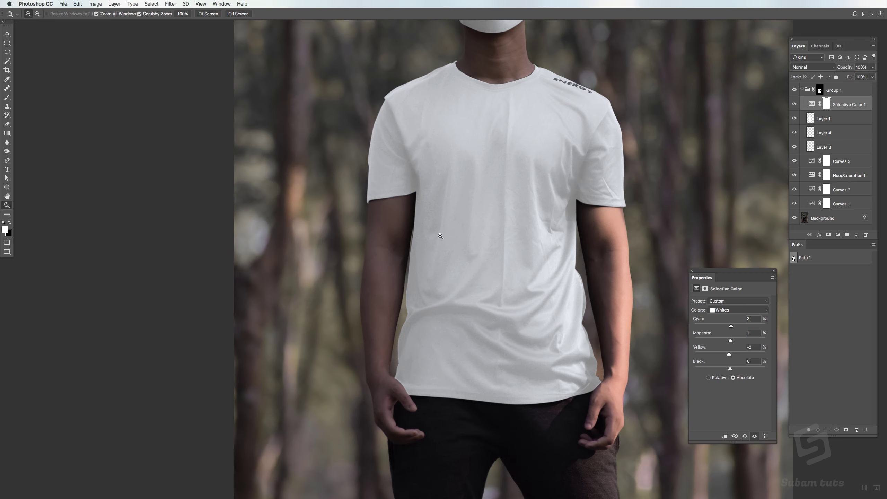
pyautogui.moveTo(686, 132); pyautogui.dragTo(656, 197)
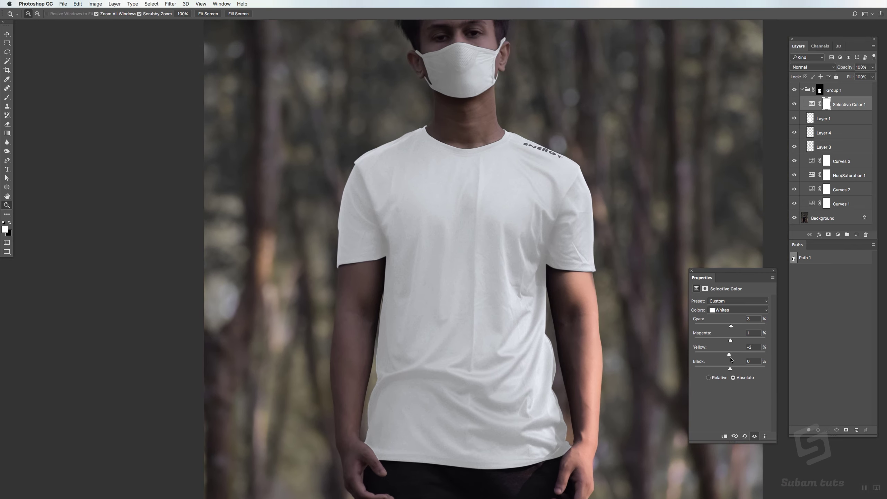
pyautogui.click(794, 103)
pyautogui.click(793, 103)
pyautogui.click(793, 103)
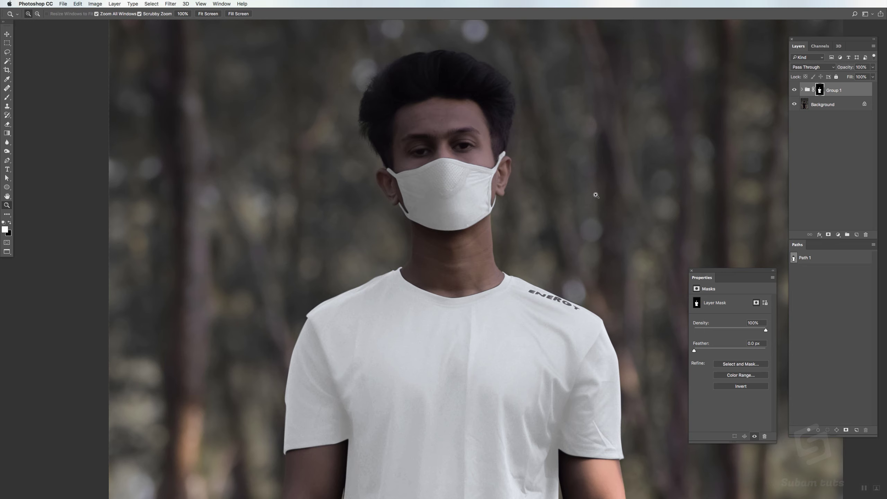